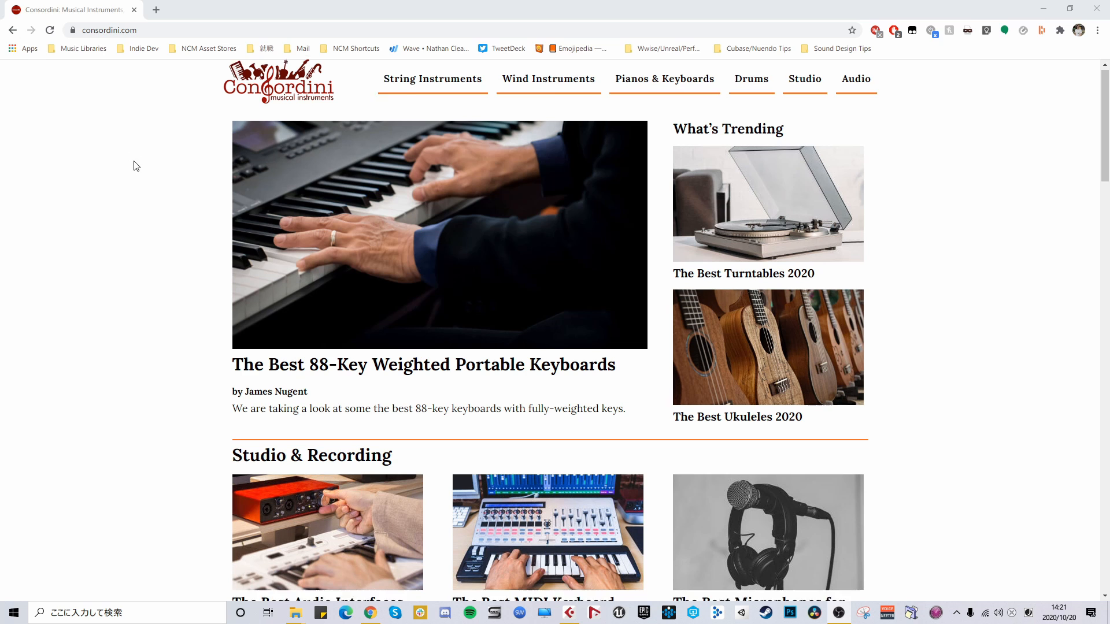
Look through the Consordini homepage's article sections, and minimize the browser window.
scroll(134, 166, "down", 10)
scroll(134, 166, "down", 3)
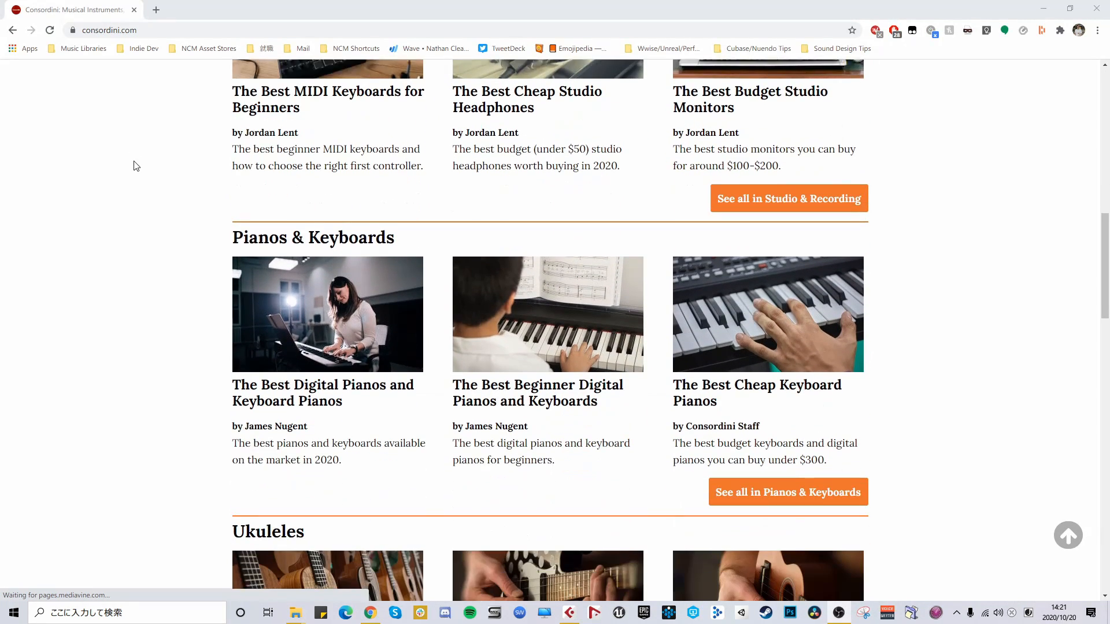
scroll(138, 159, "up", 8)
scroll(139, 157, "up", 5)
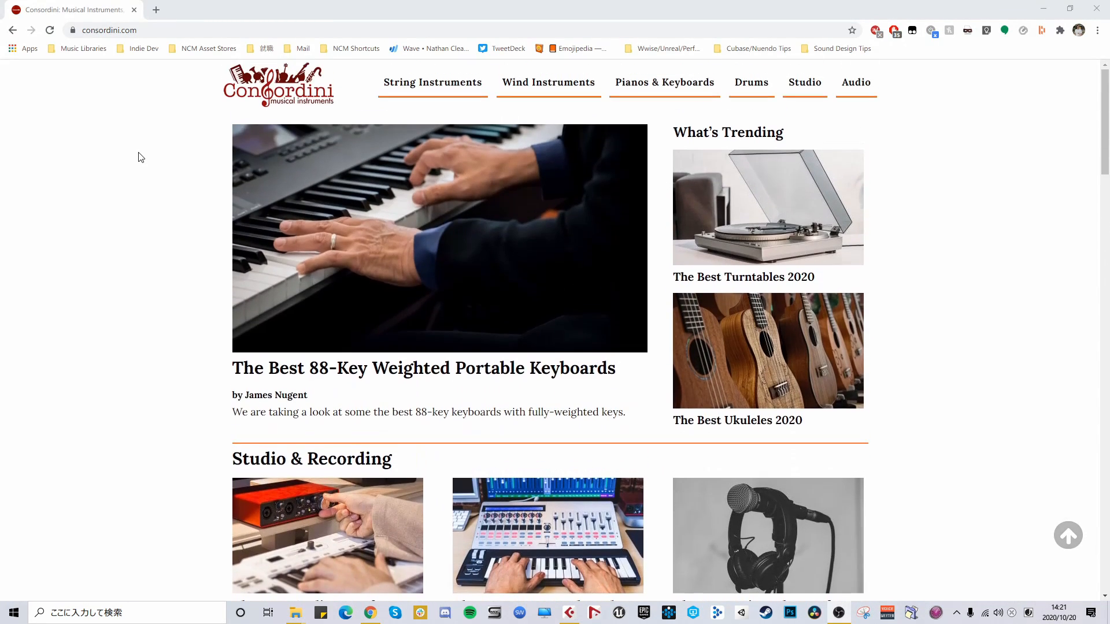
mouse_move(856, 82)
left_click(925, 143)
left_click(1043, 9)
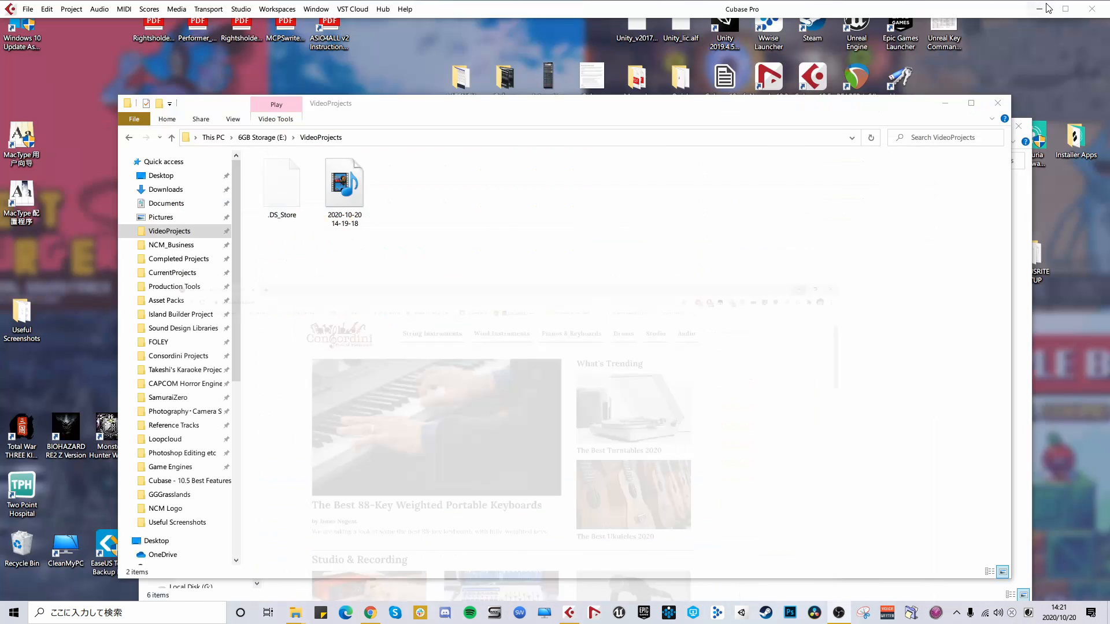
left_click(993, 371)
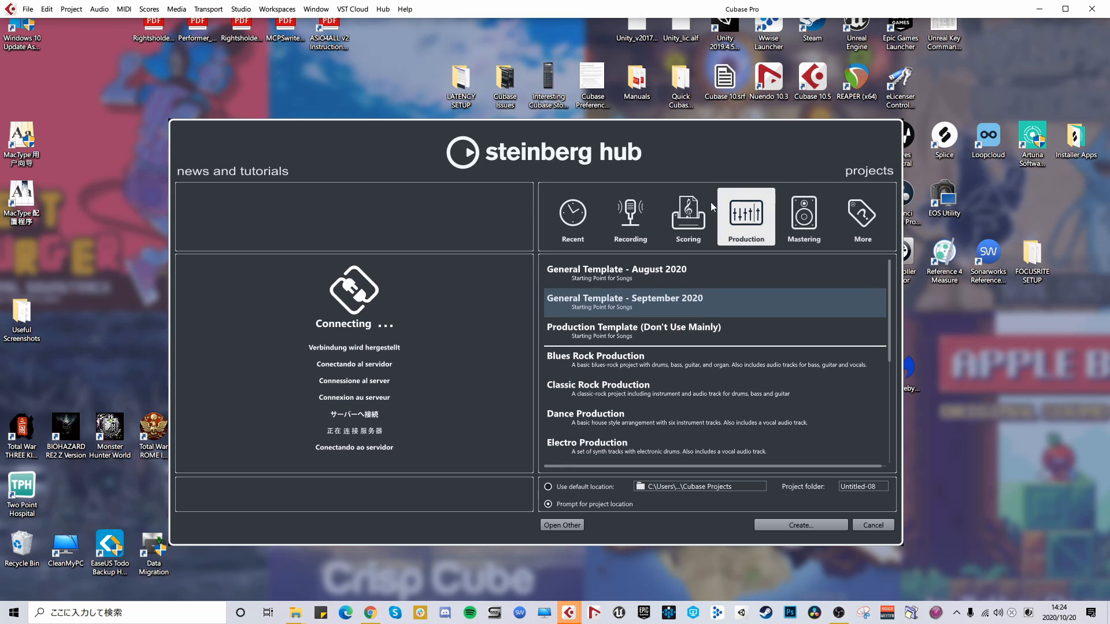
Browse the Recording, Scoring and Production project template categories in the Steinberg Hub.
left_click(634, 230)
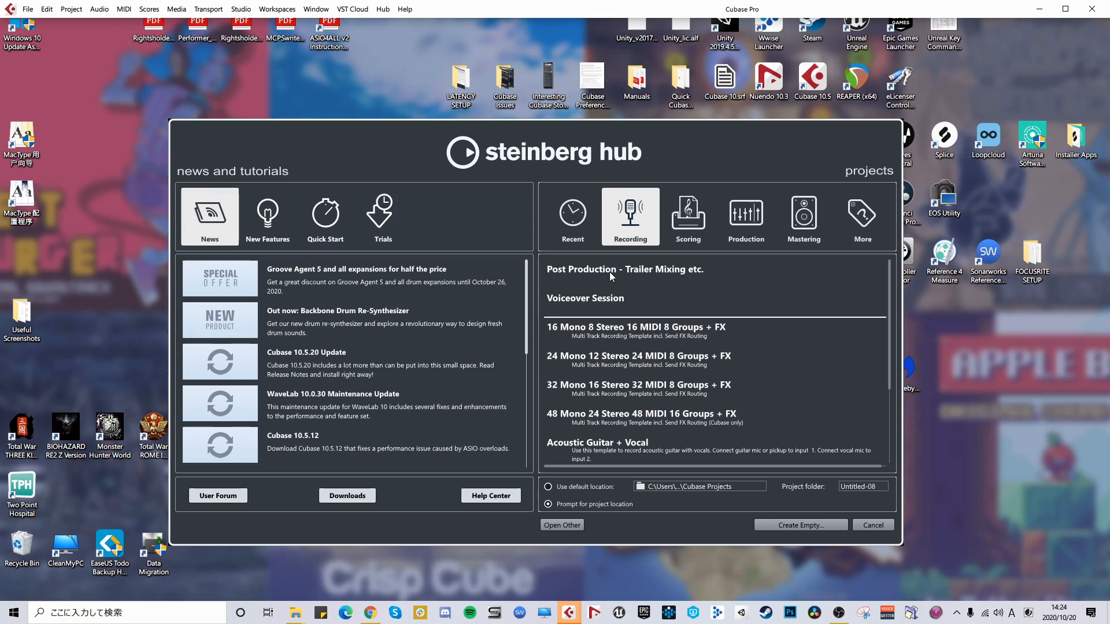
left_click(609, 272)
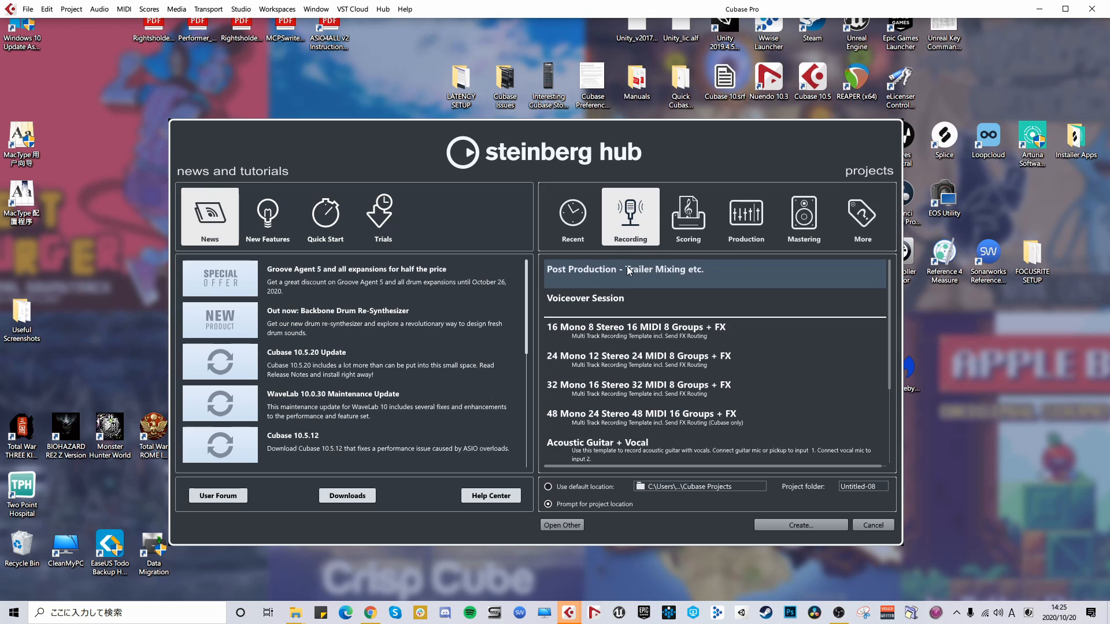
left_click(613, 299)
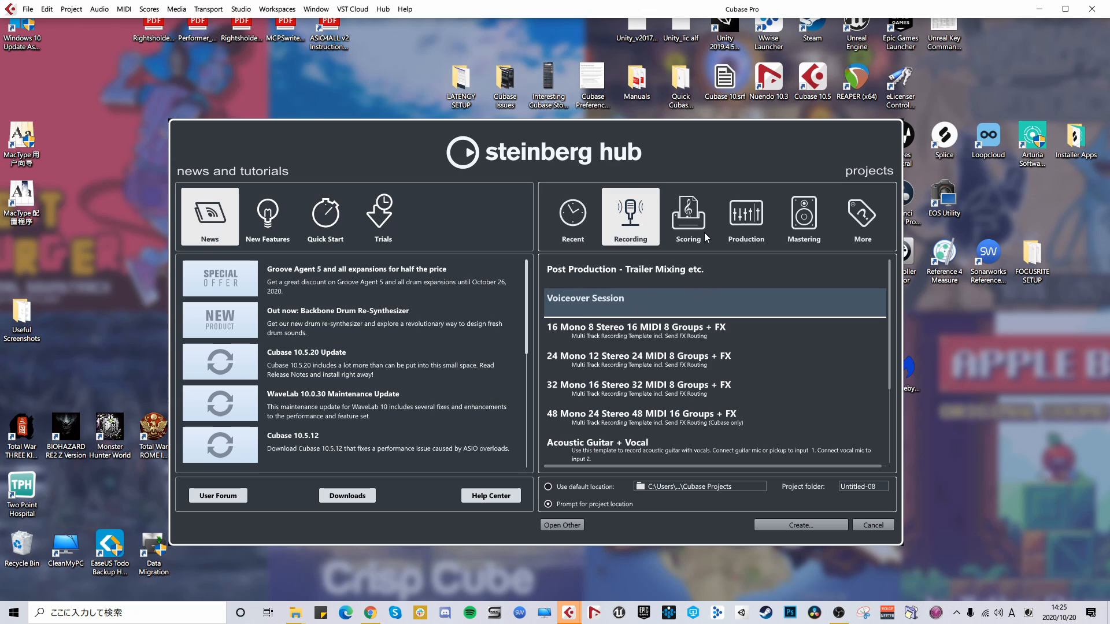
left_click(688, 232)
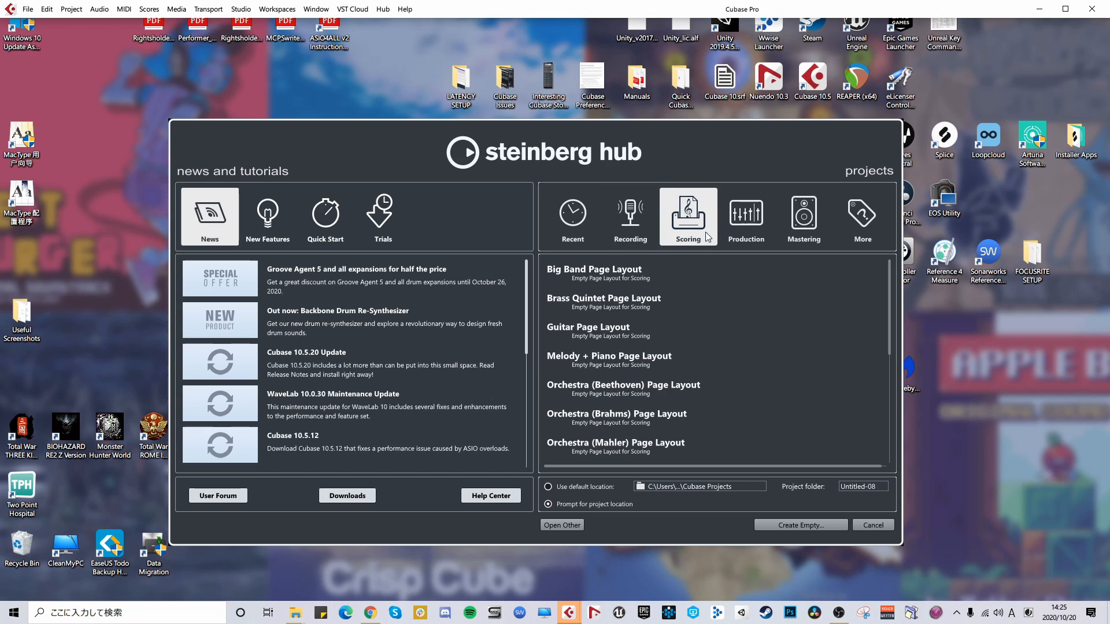
scroll(695, 283, "down", 1)
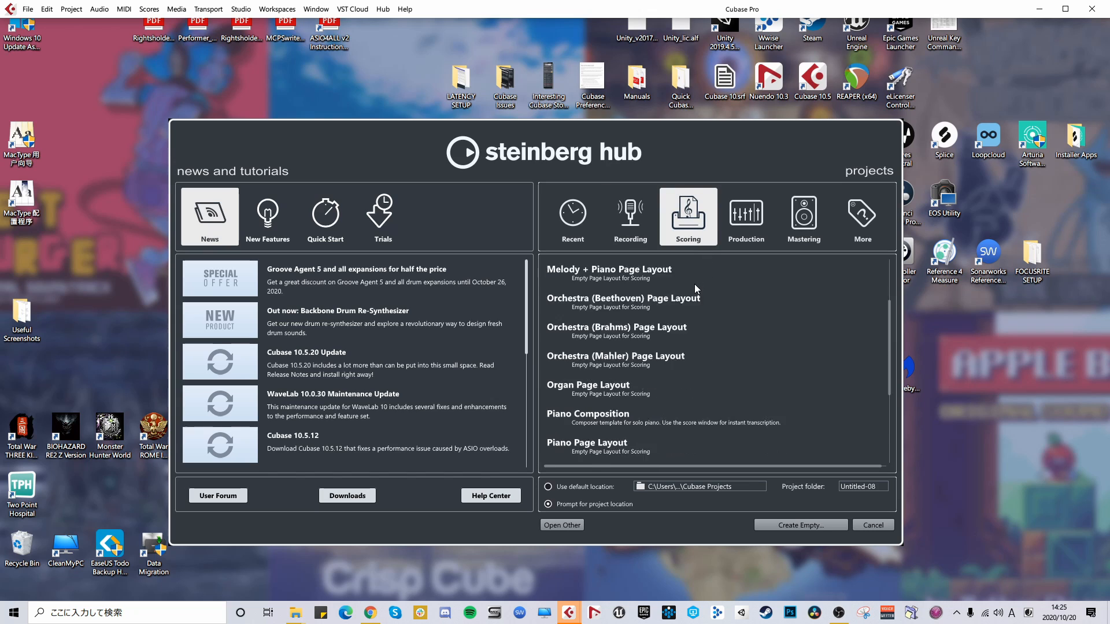
scroll(695, 283, "down", 2)
scroll(695, 283, "up", 3)
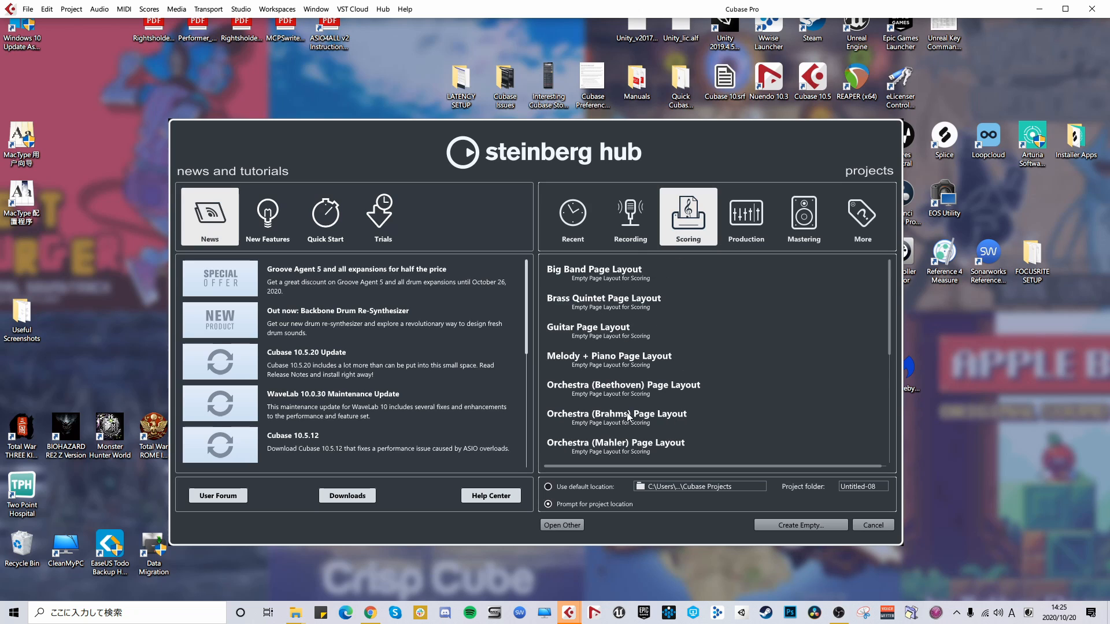
left_click(752, 217)
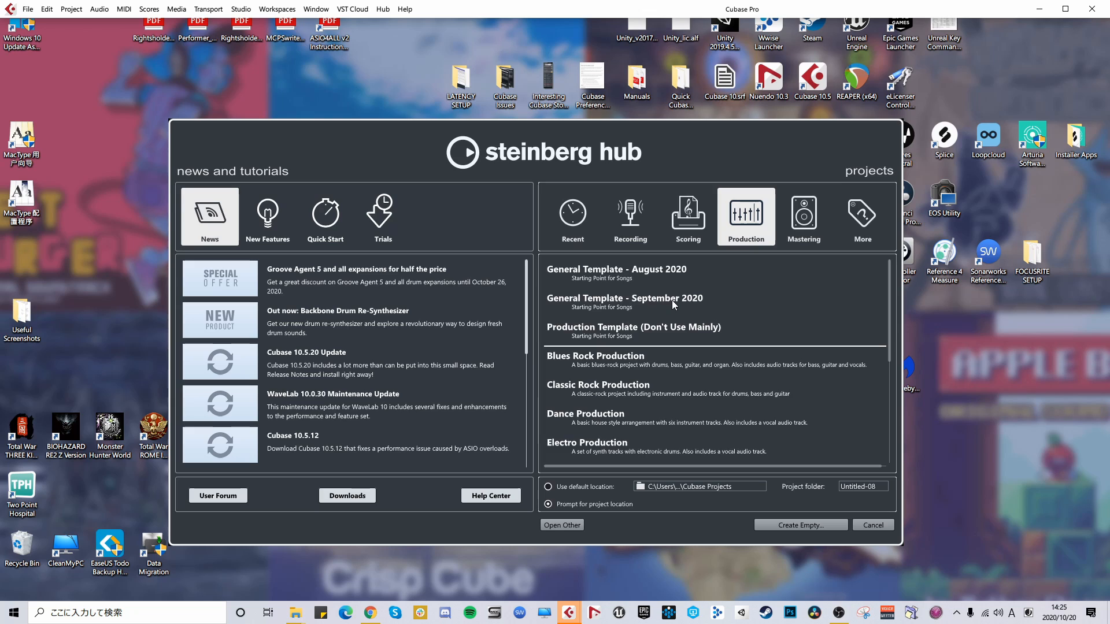
Create a project from the Mastering template Track Looping Session 44.1Khz and maximize the project window.
left_click(780, 208)
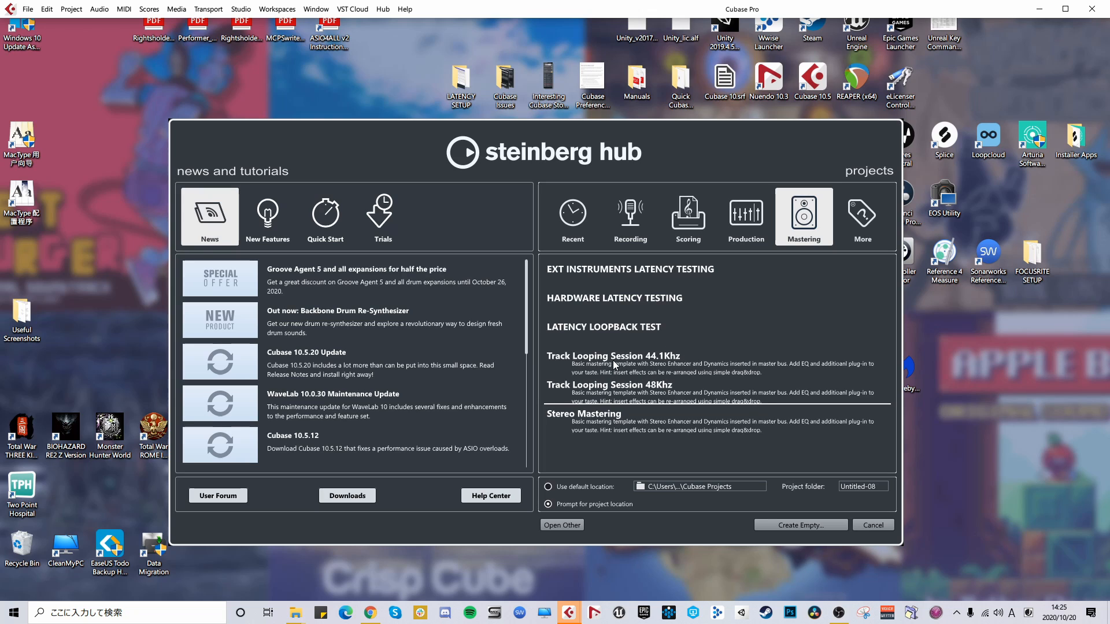
double_click(641, 375)
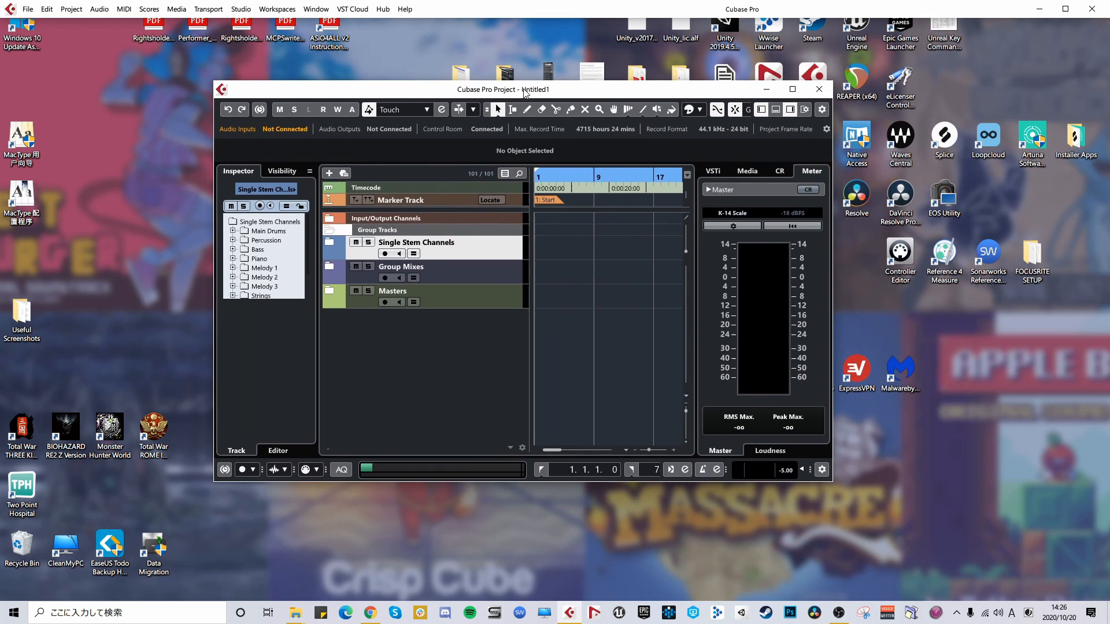
double_click(650, 65)
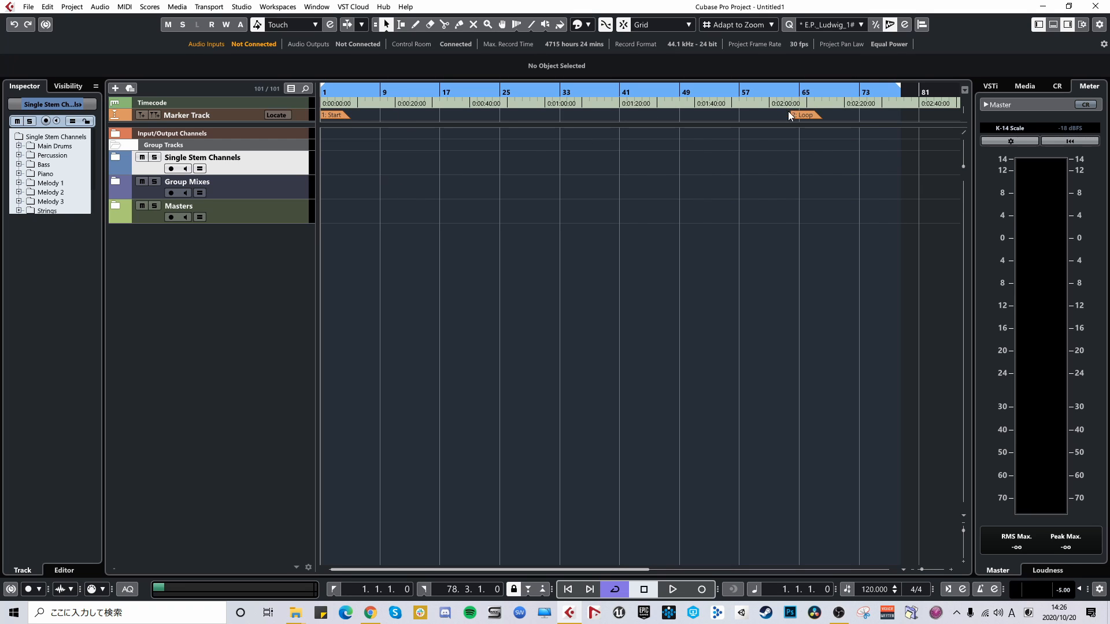
Expand the Single Stem Channels folder to view its instrument folders.
left_click(116, 158)
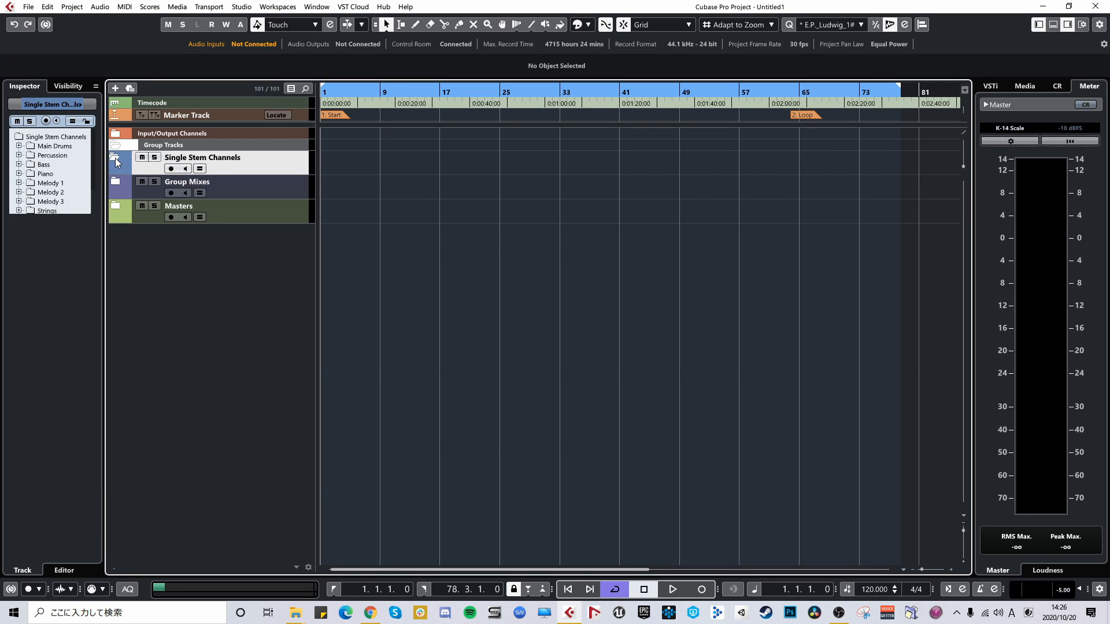
left_click(115, 158)
left_click(269, 189)
left_click(287, 167)
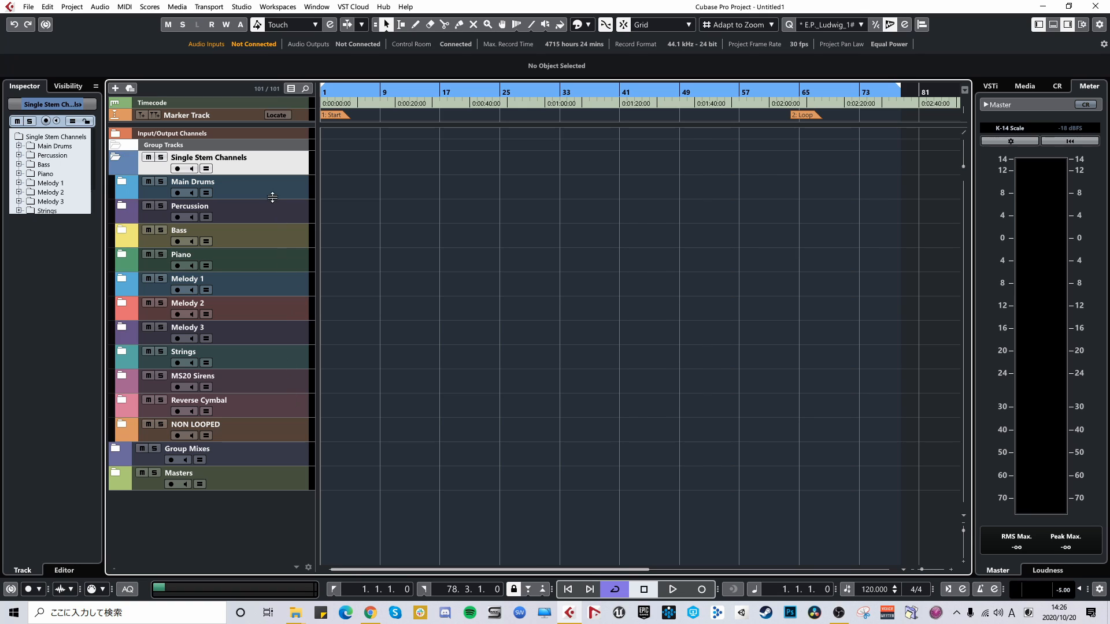
right_click(269, 303)
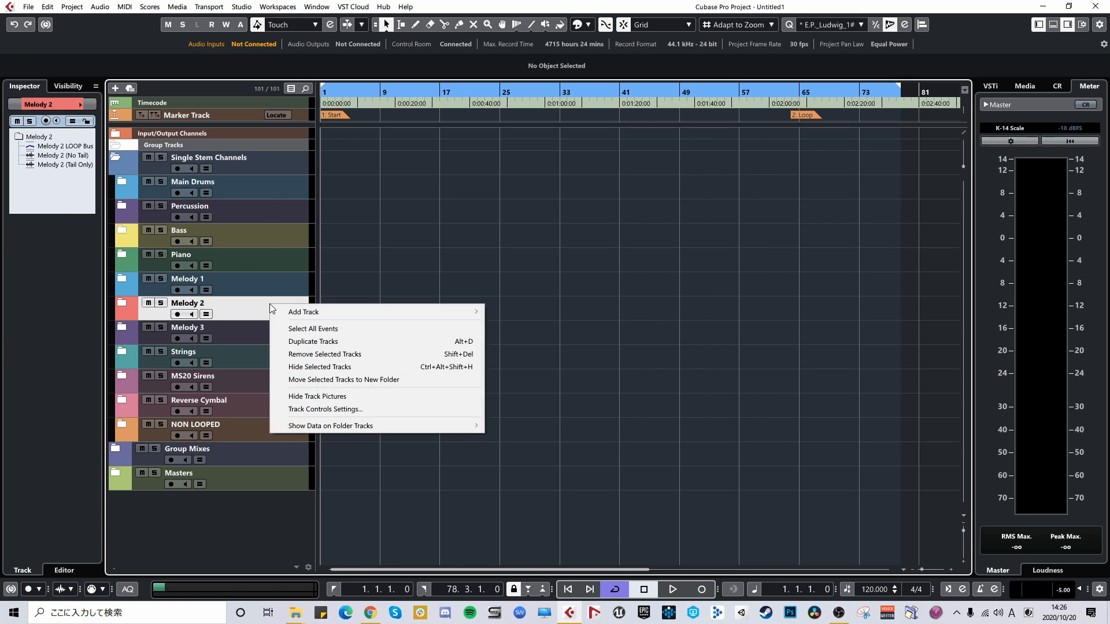
left_click(261, 302)
right_click(262, 302)
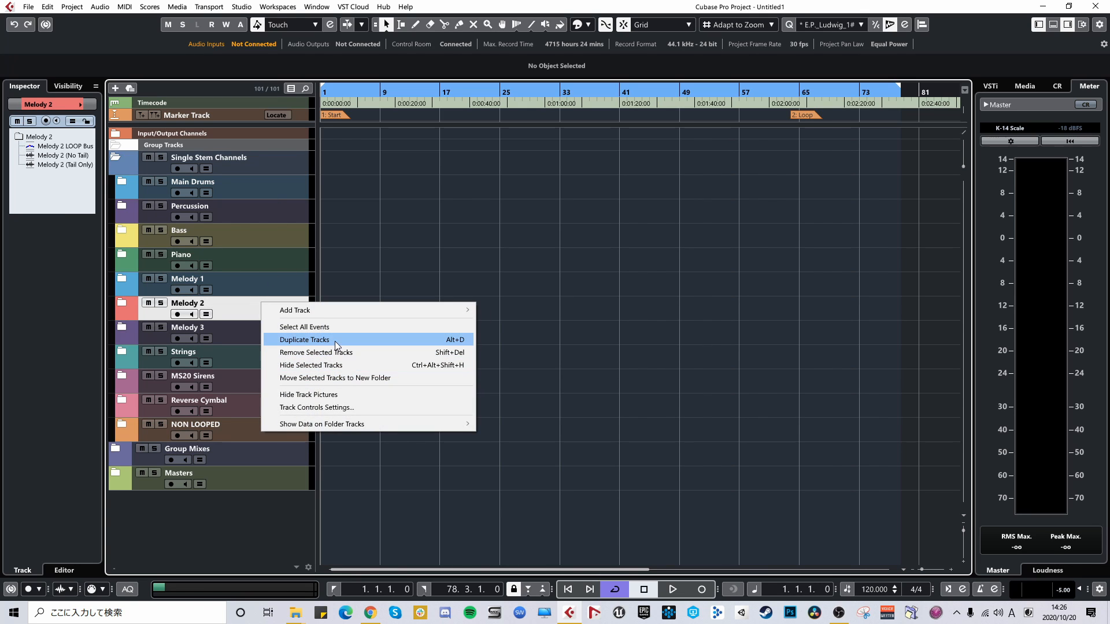
left_click(237, 310)
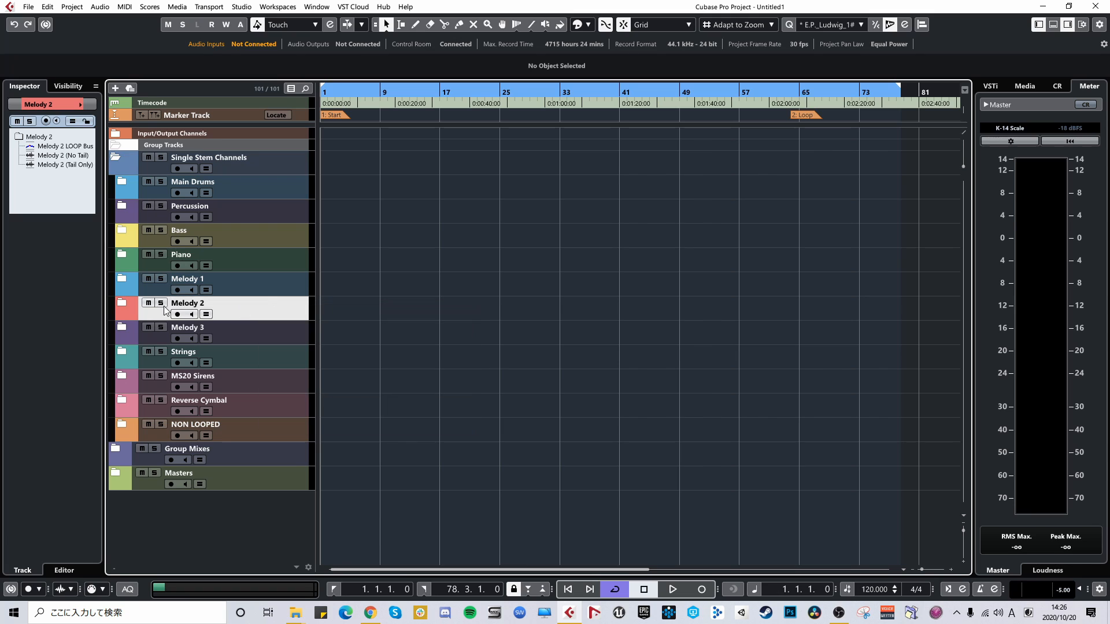
Expand the Melody 2 folder and inspect its No Tail and Tail Only audio tracks.
left_click(122, 302)
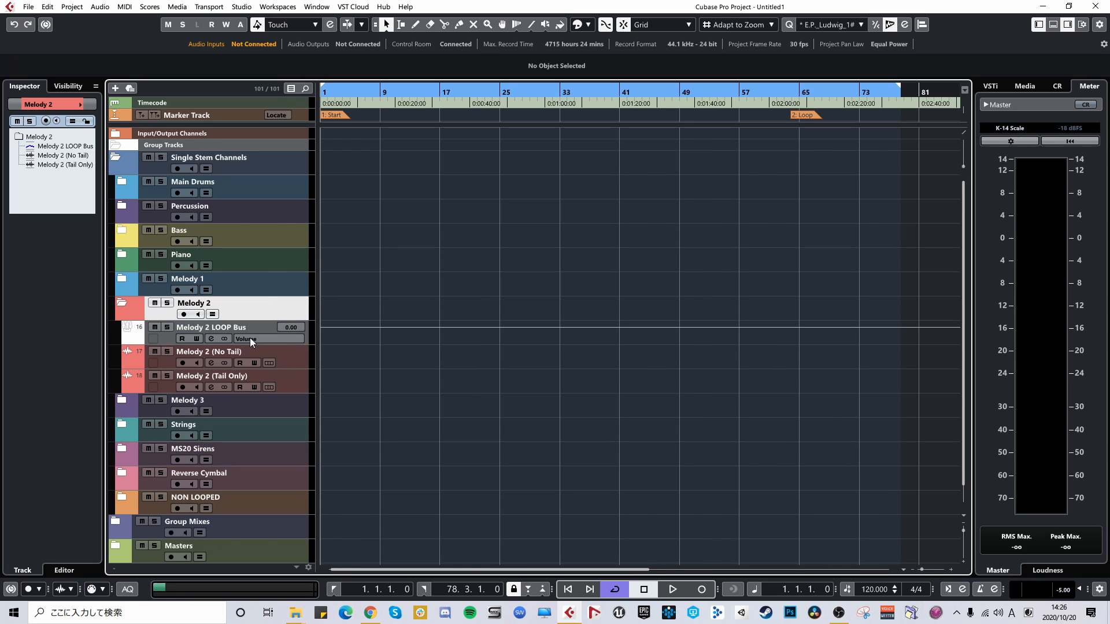
left_click(292, 359)
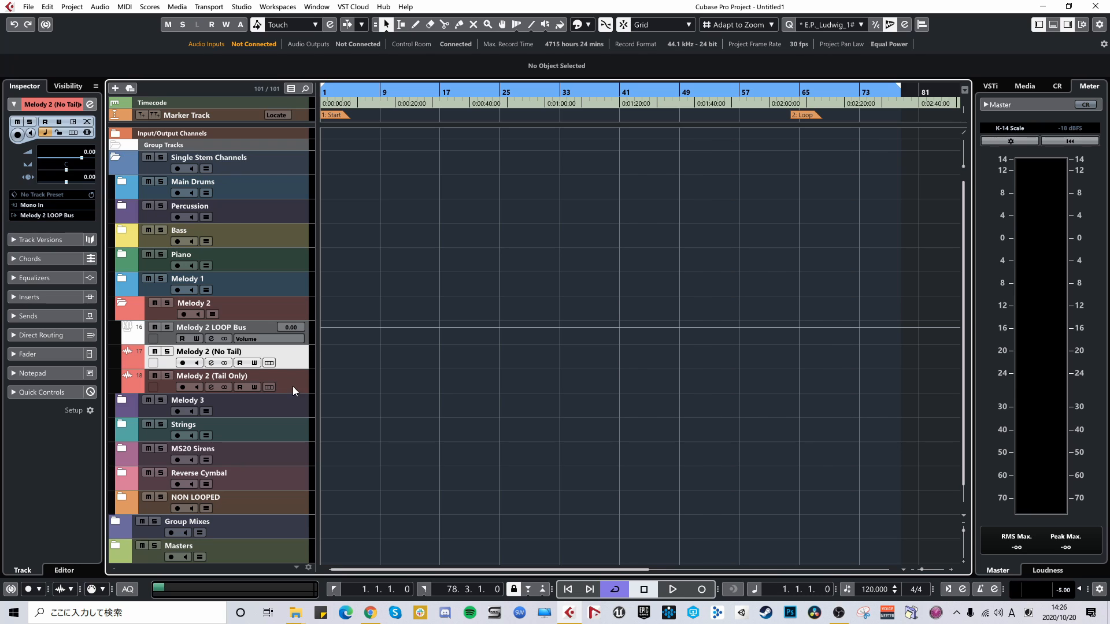
left_click(293, 379)
left_click(296, 352)
View the L2 Stereo limiter on the Stereo Out channel in the MixConsole, and return to the project window.
key("F3")
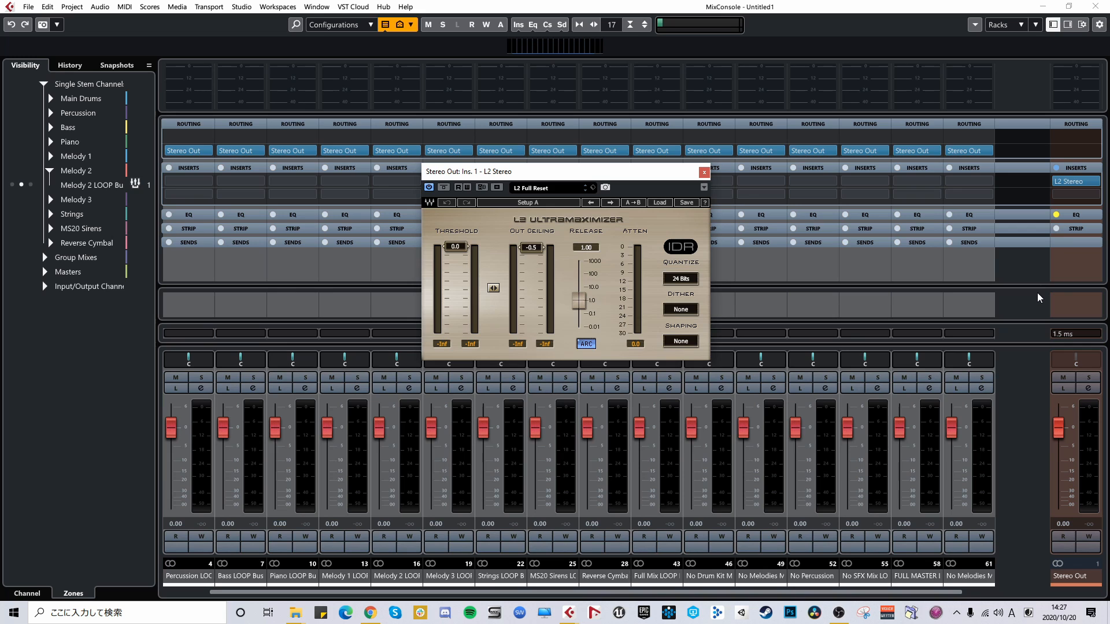
mouse_move(1083, 185)
key("F3")
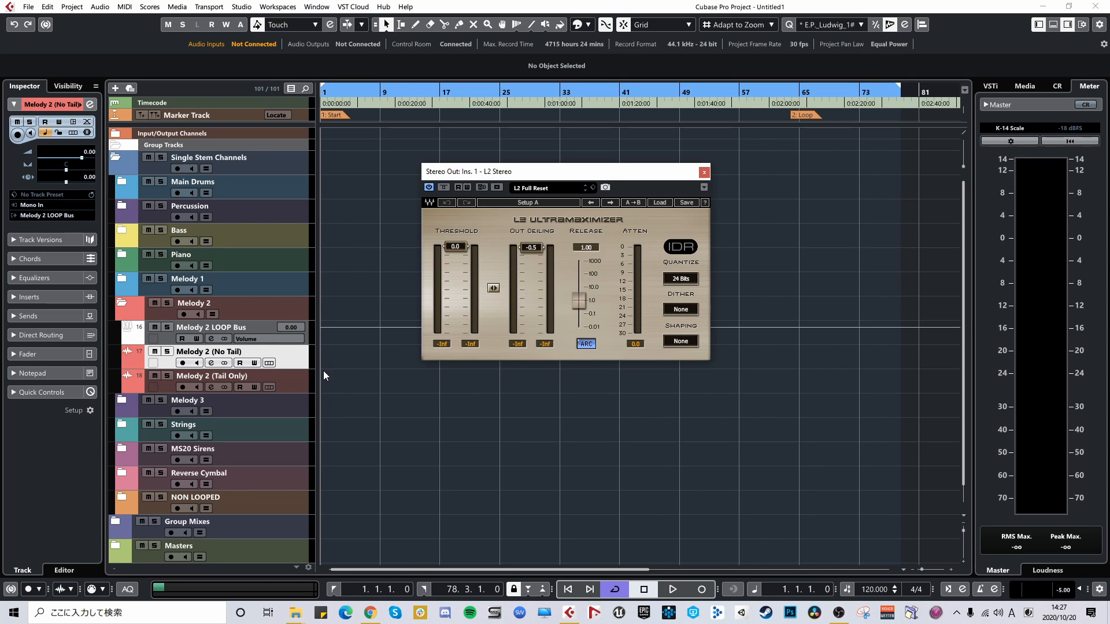
key("F3")
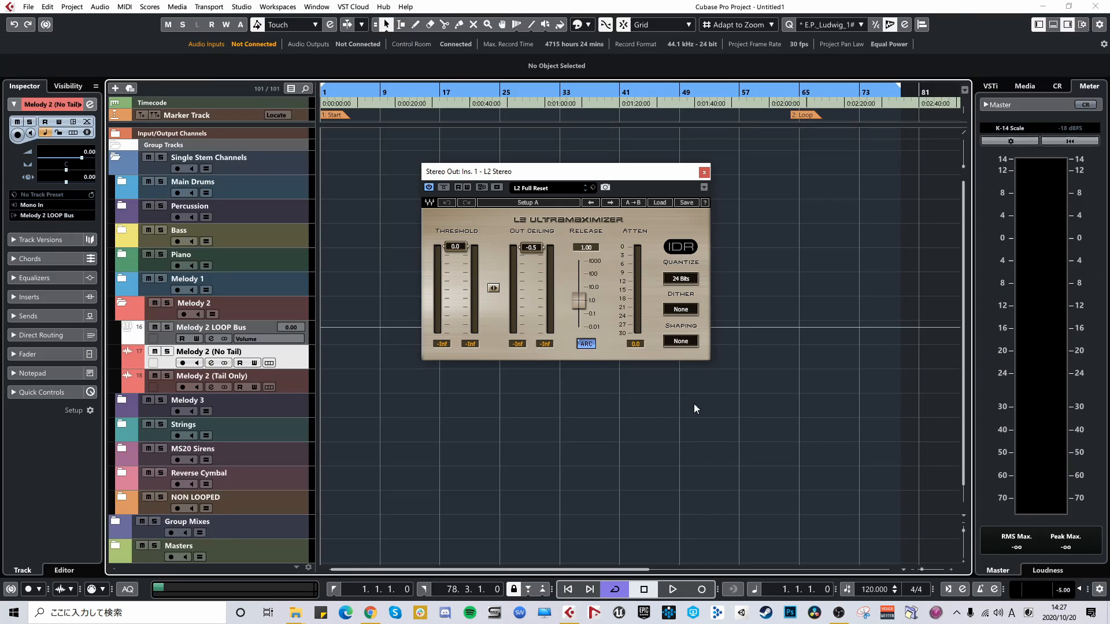
key("F3")
Collapse the Single Stem Channels folder and examine the Group Mixes folder, including No Drum Kit Mix, before collapsing it.
left_click(117, 154)
left_click(117, 154)
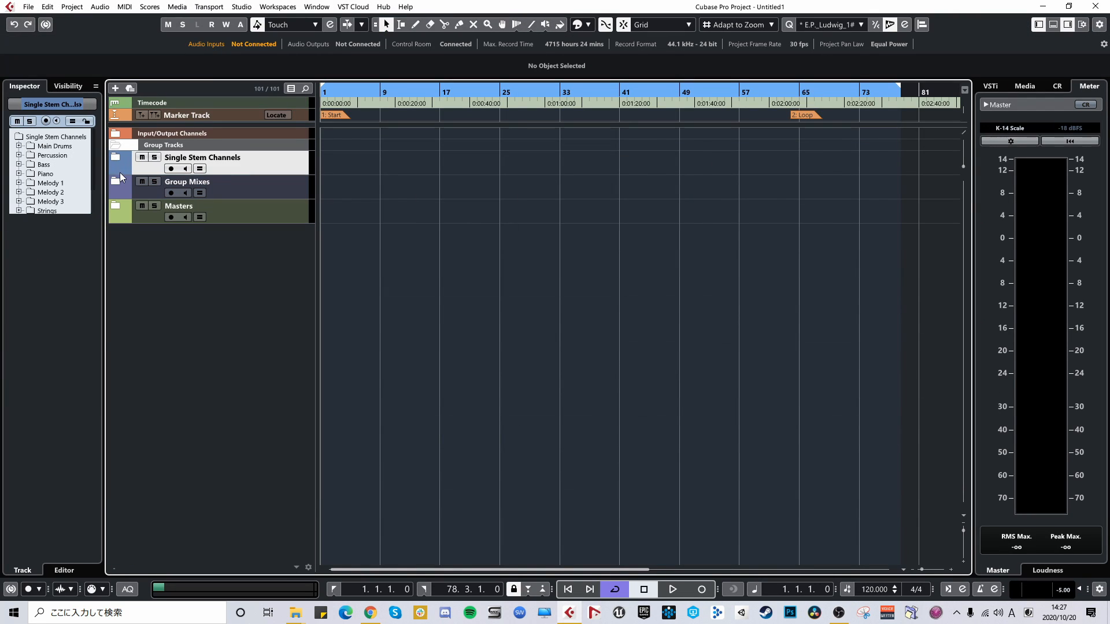
left_click(117, 178)
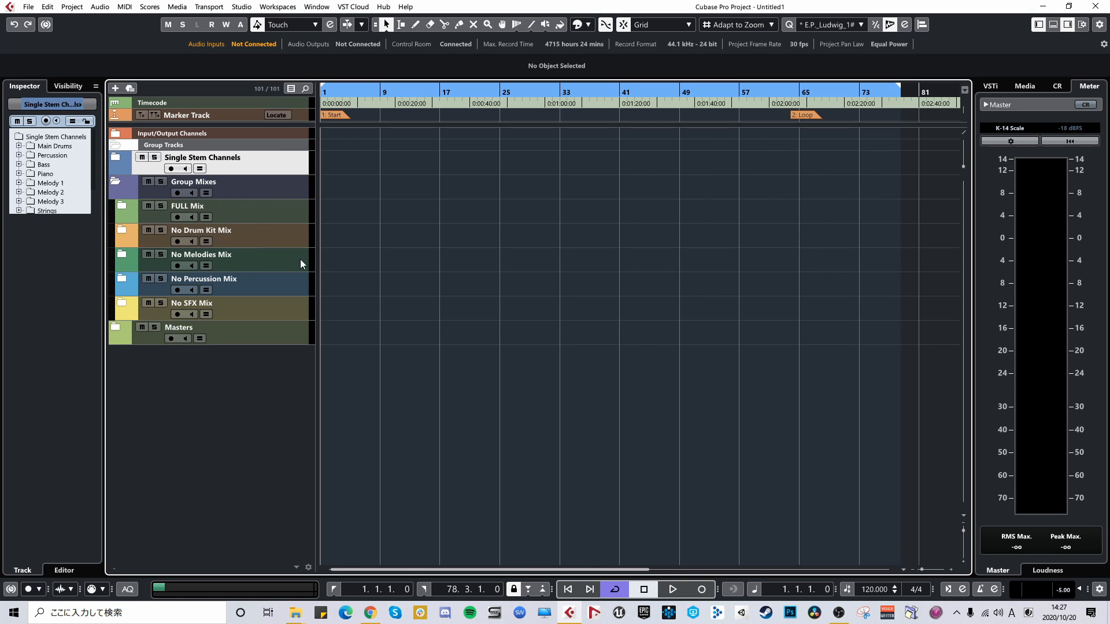
left_click(127, 232)
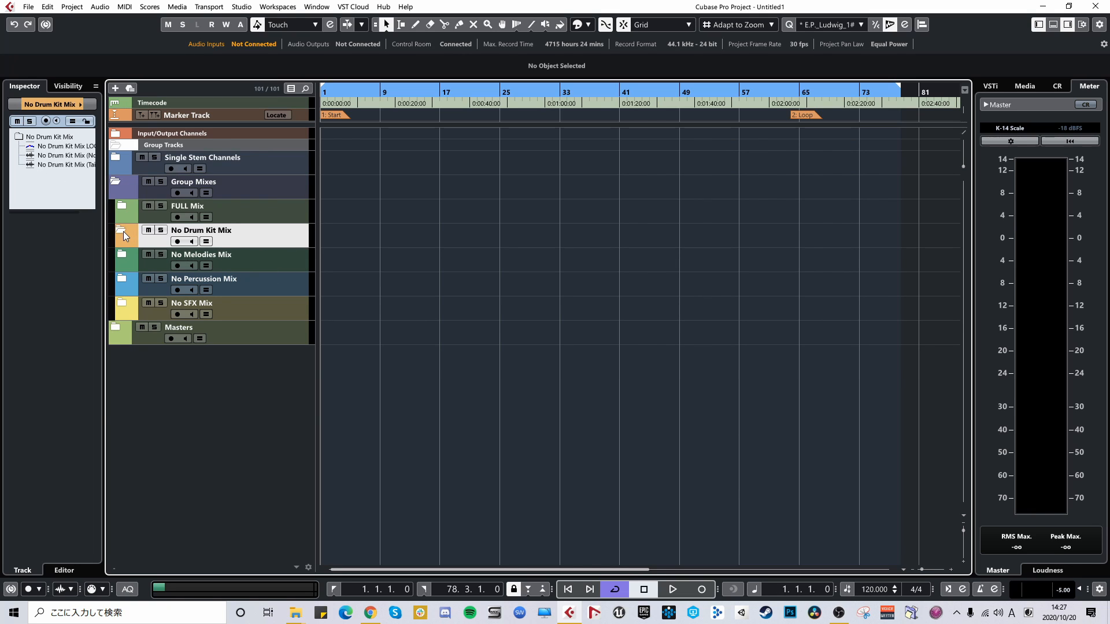
left_click(123, 231)
left_click(124, 231)
left_click(133, 193)
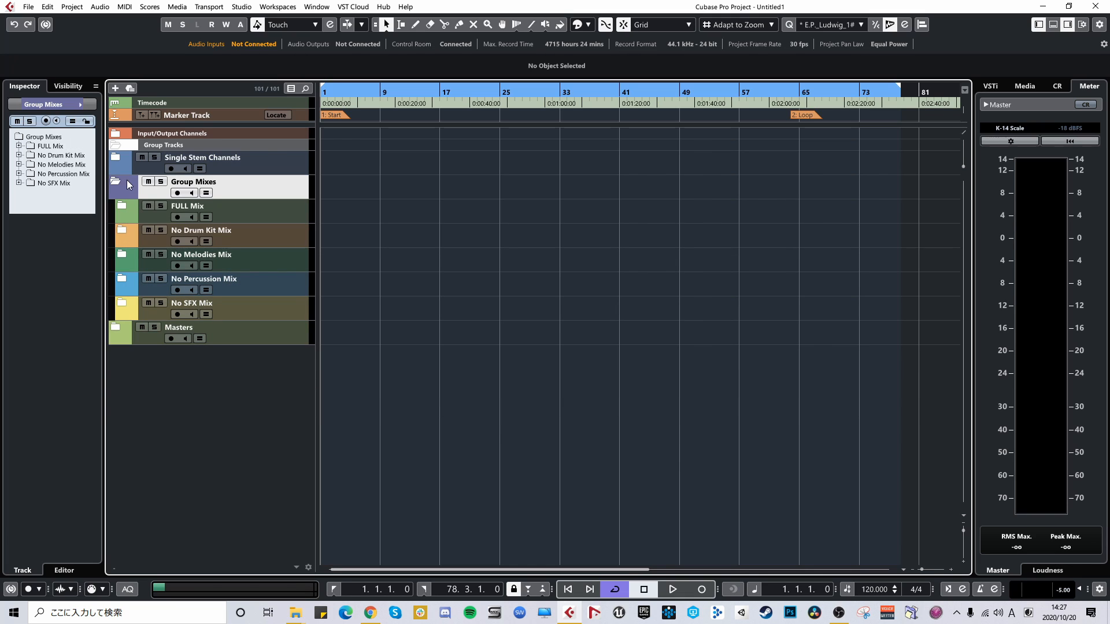
left_click(116, 183)
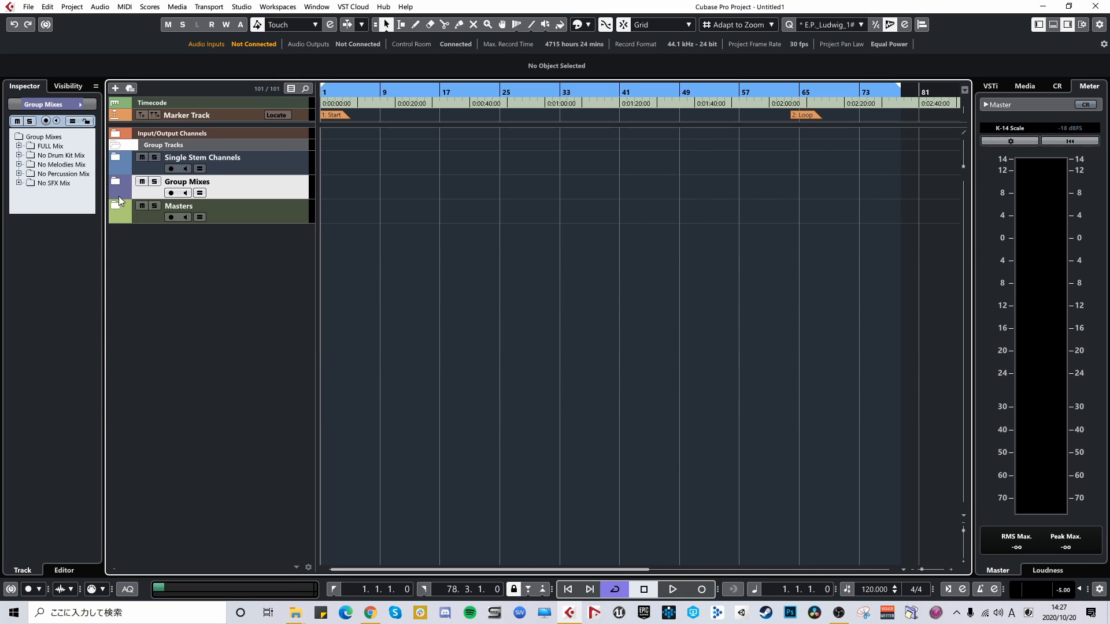
Expand the Masters folder to view its master folders, and collapse it again.
left_click(114, 206)
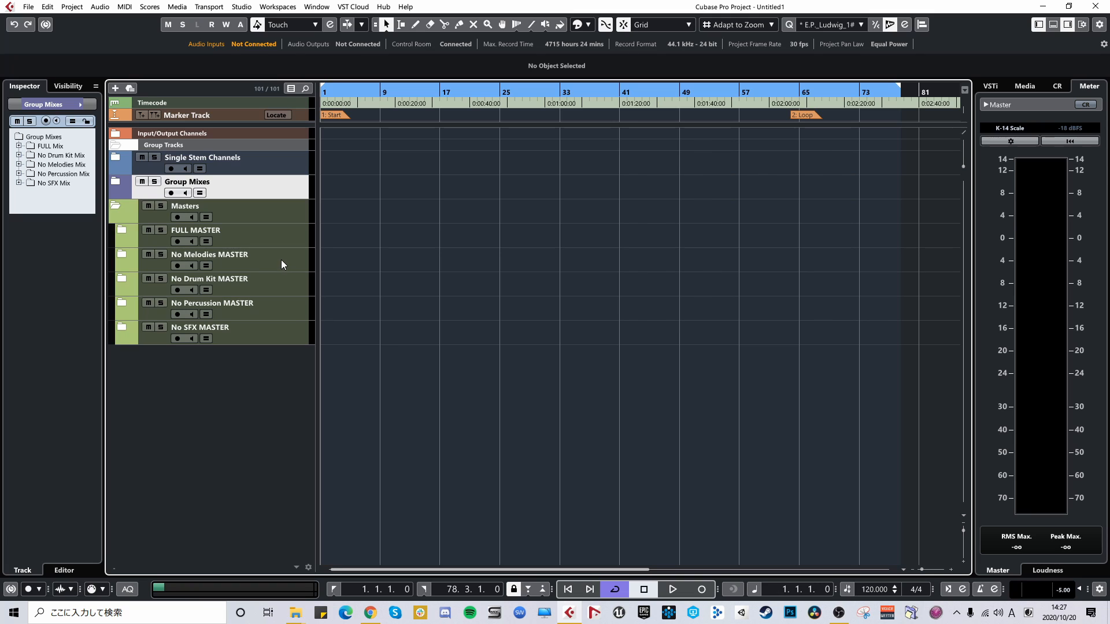
left_click(131, 214)
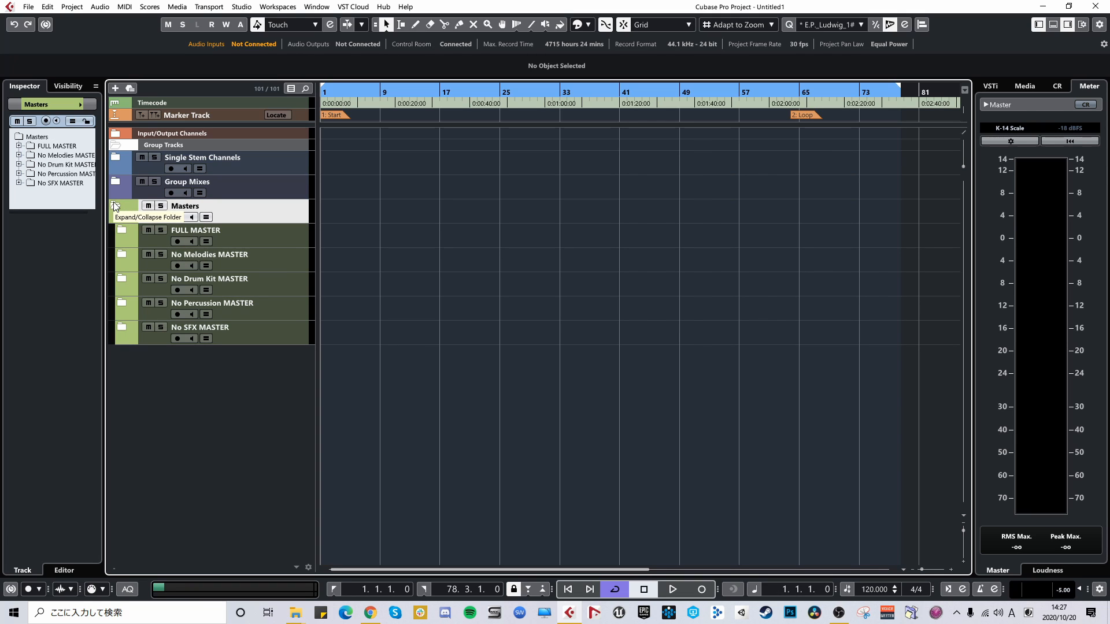
left_click(115, 206)
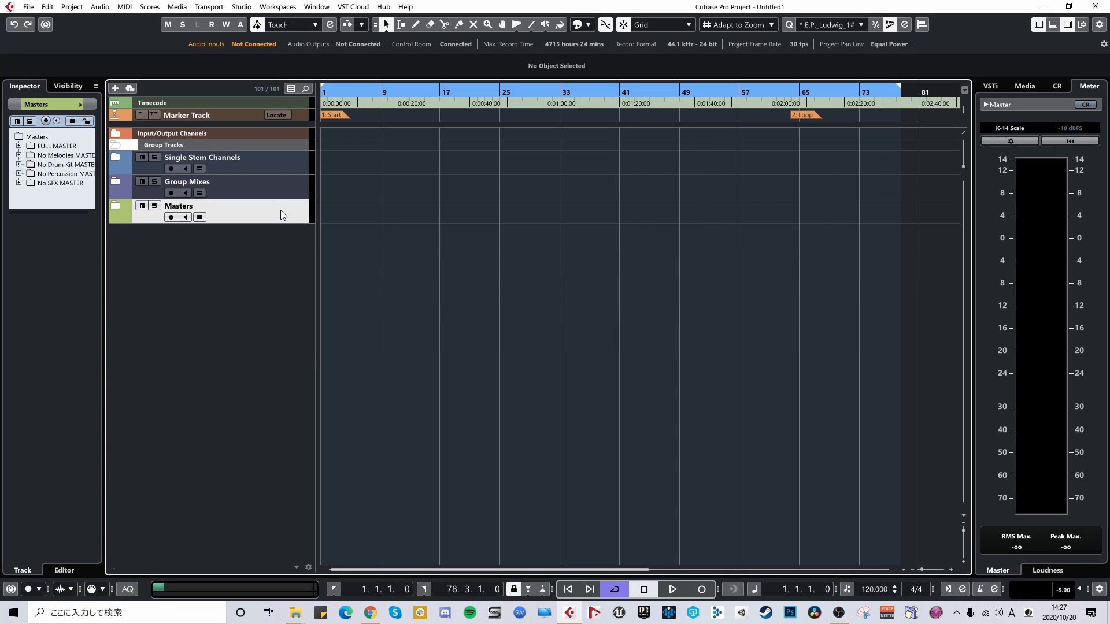
Reopen the Masters folder, inspect the loop bus and audio tracks inside FULL MASTER, and collapse both folders.
left_click(237, 168)
left_click(232, 207)
left_click(110, 205)
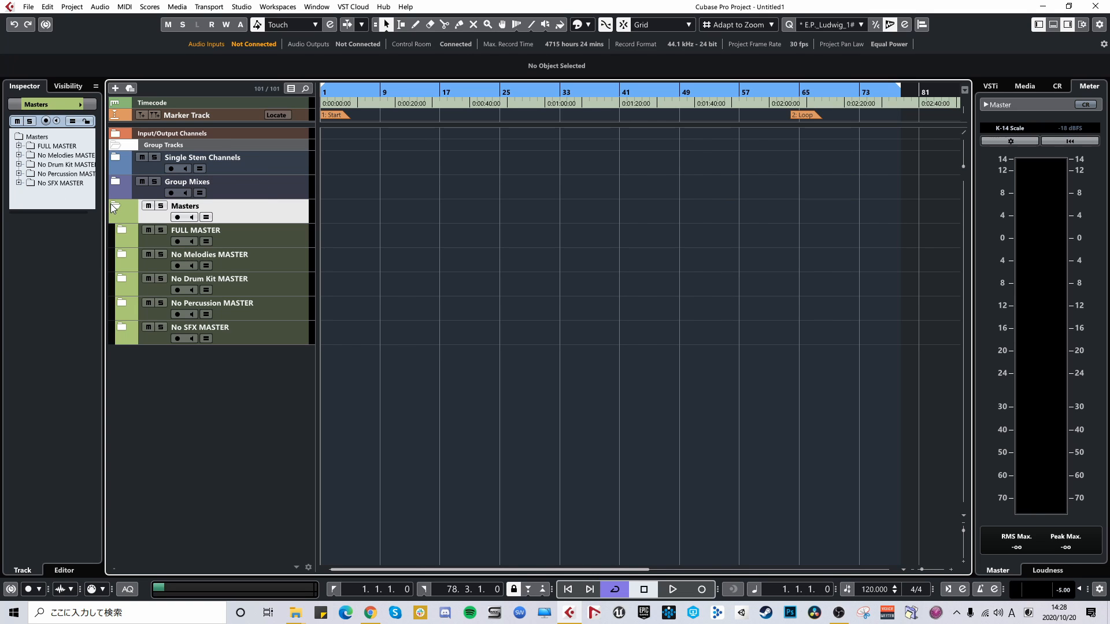
left_click(123, 229)
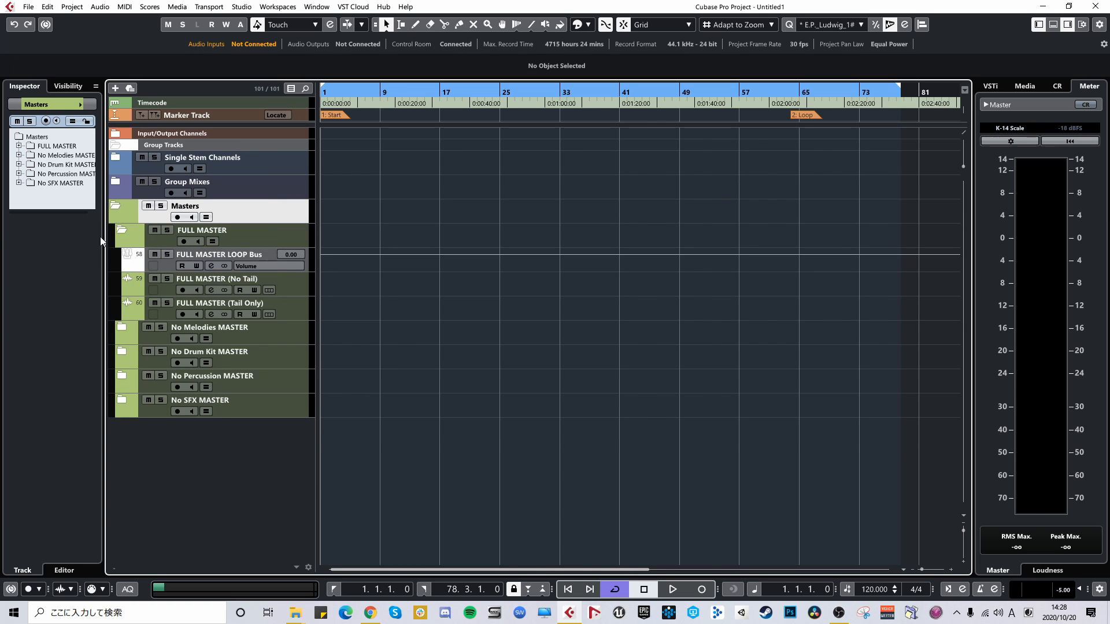
left_click(121, 229)
left_click(110, 207)
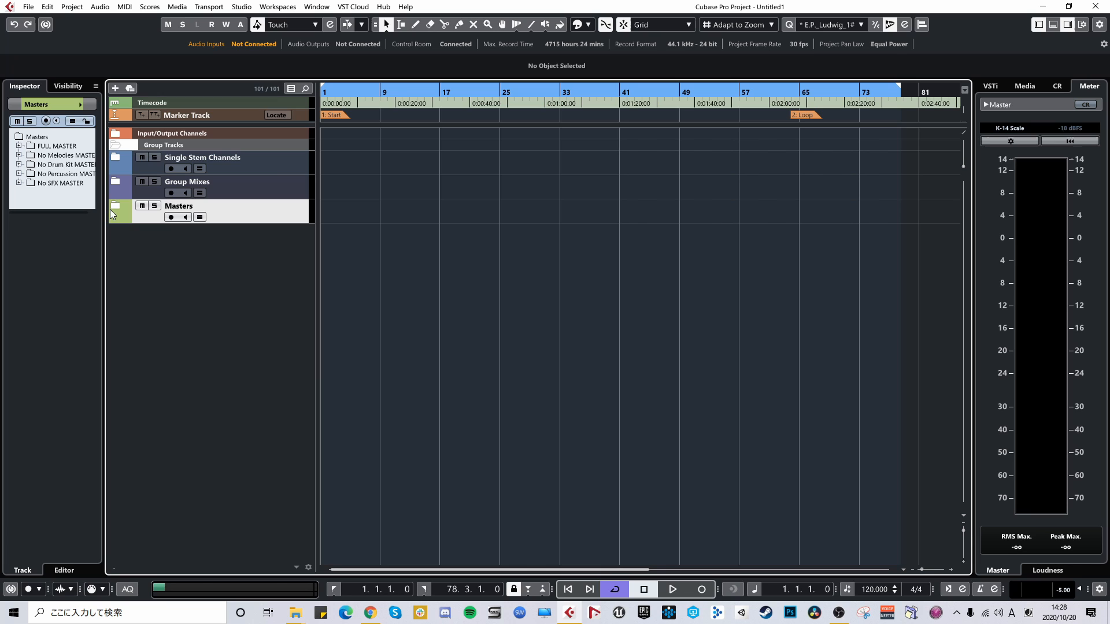
Close the open track looping project and start creating a new project.
left_click(279, 165)
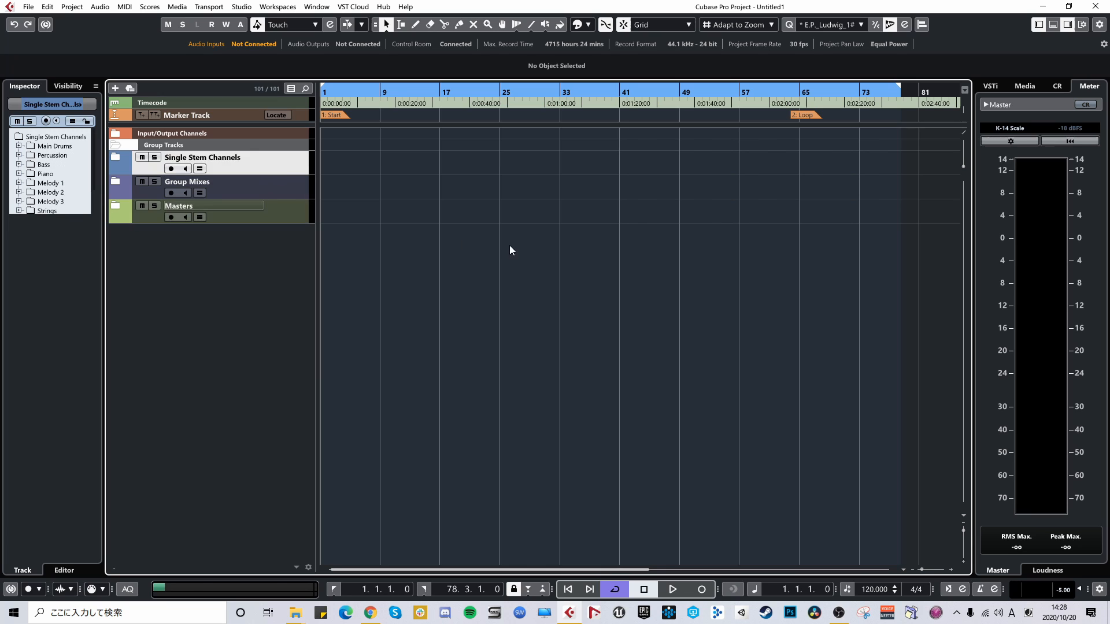
left_click(1095, 7)
left_click(27, 11)
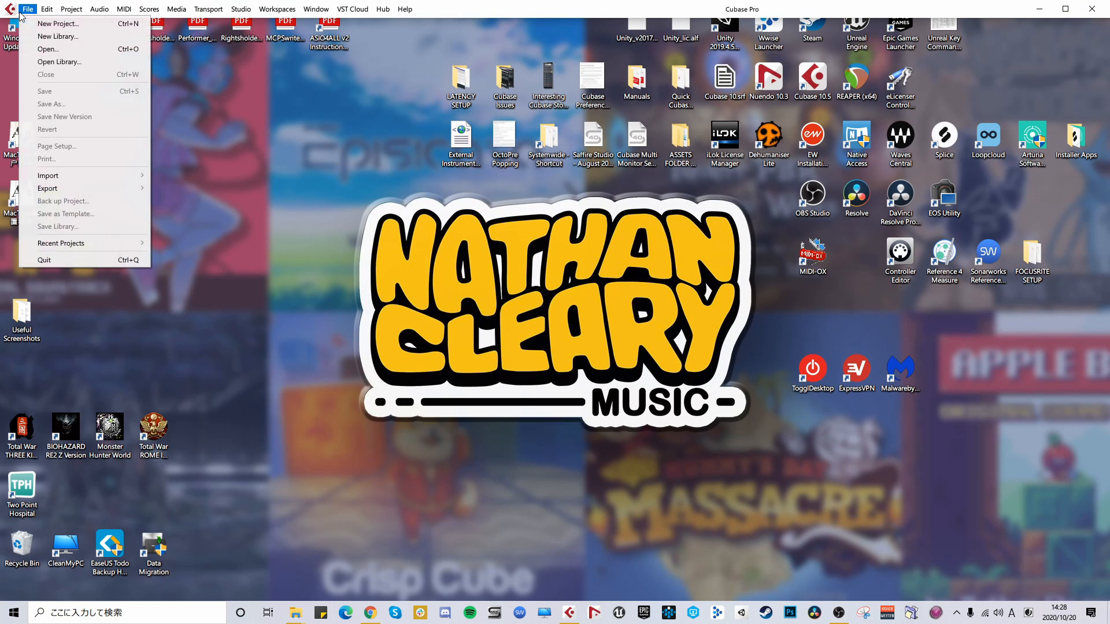
left_click(36, 25)
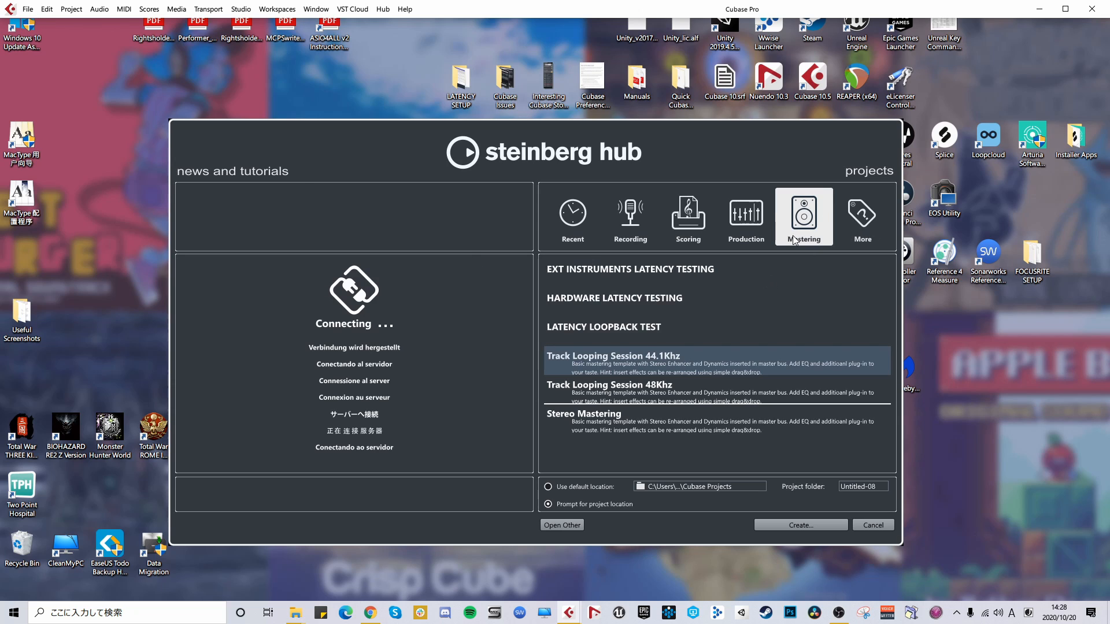
Create a project from the Production template "General Template - September 2020" and accept the missing ports unmapped.
left_click(755, 231)
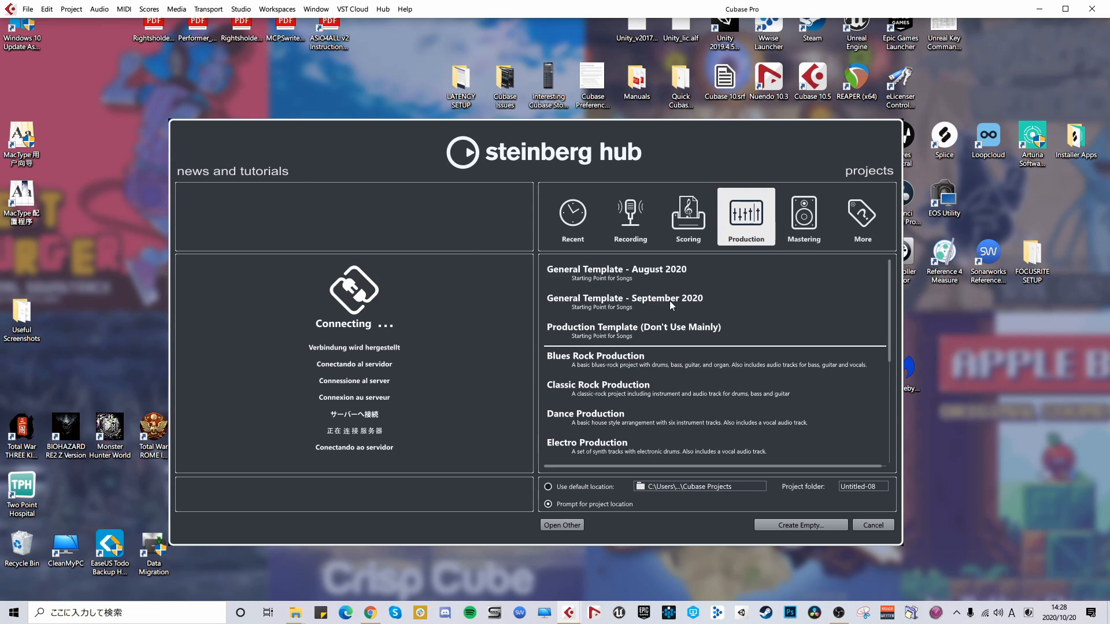
left_click(824, 221)
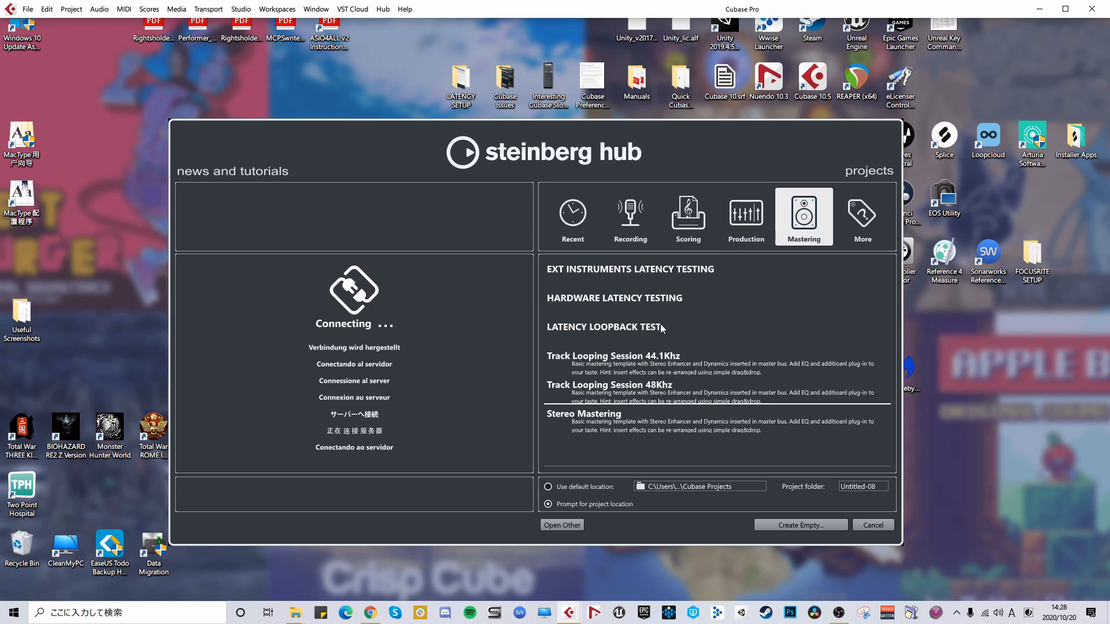
left_click(749, 222)
left_click(646, 303)
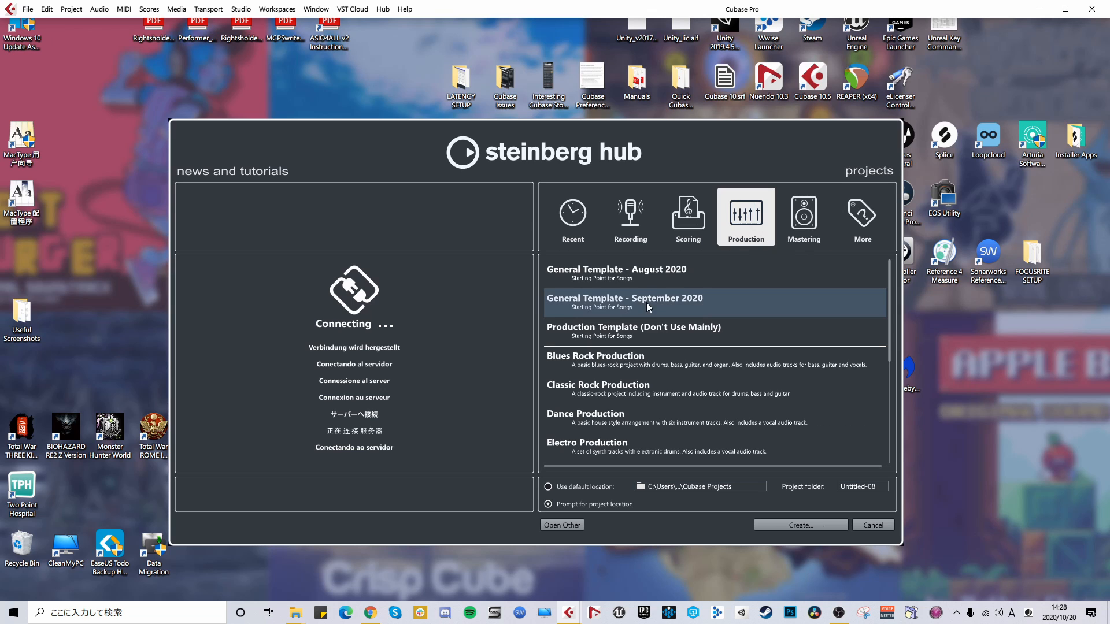
double_click(640, 308)
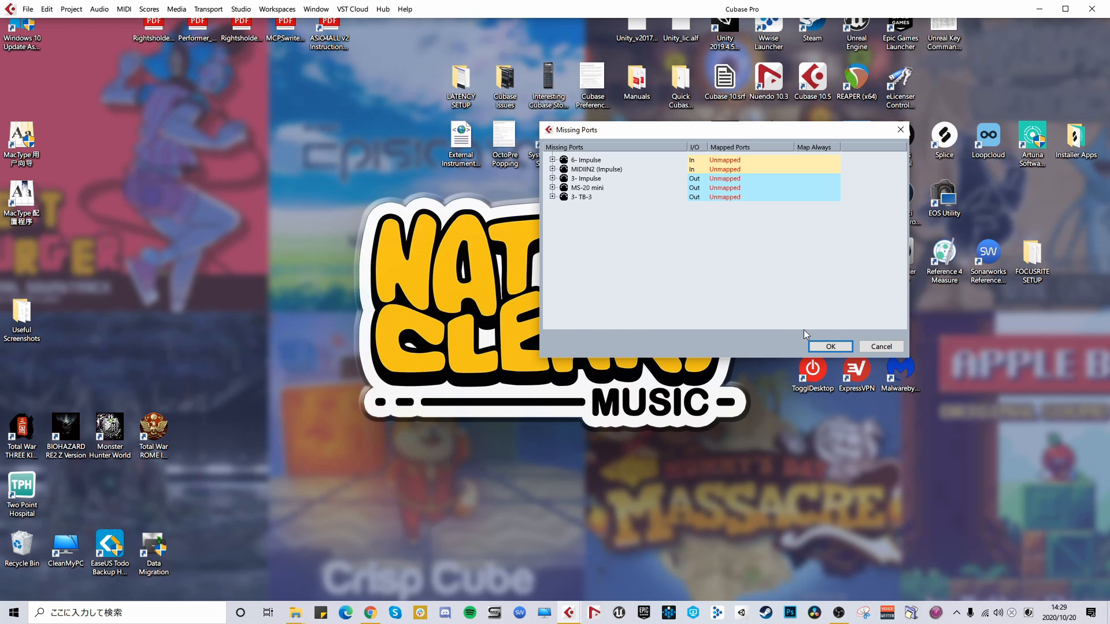
left_click(830, 346)
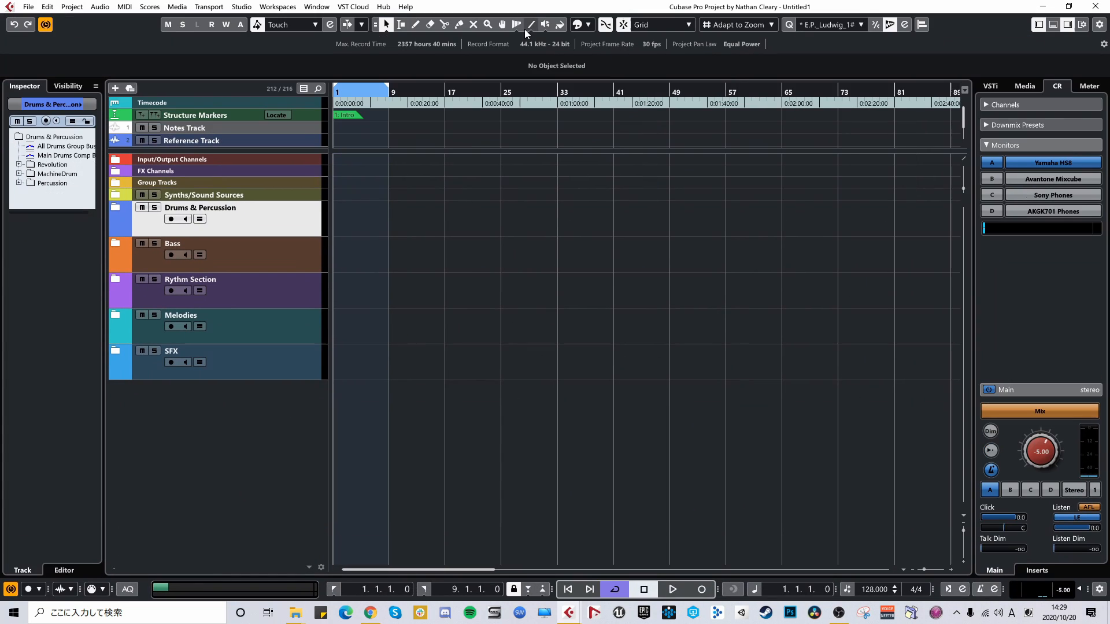
Select the Structure Markers track and view the time format options of the Timecode ruler track.
left_click(459, 177)
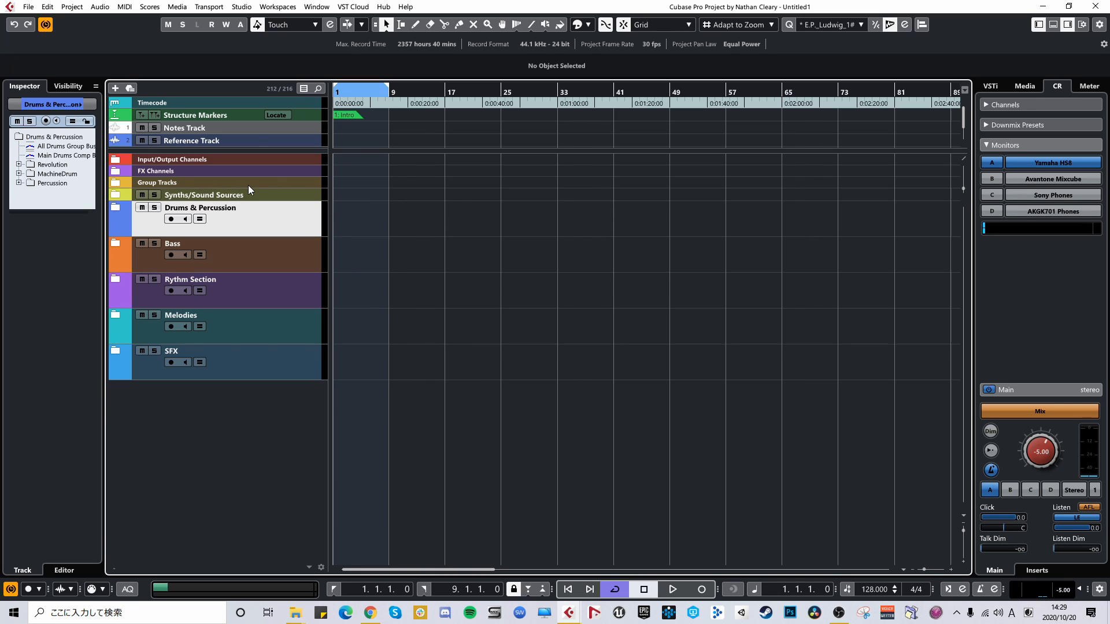
left_click(217, 115)
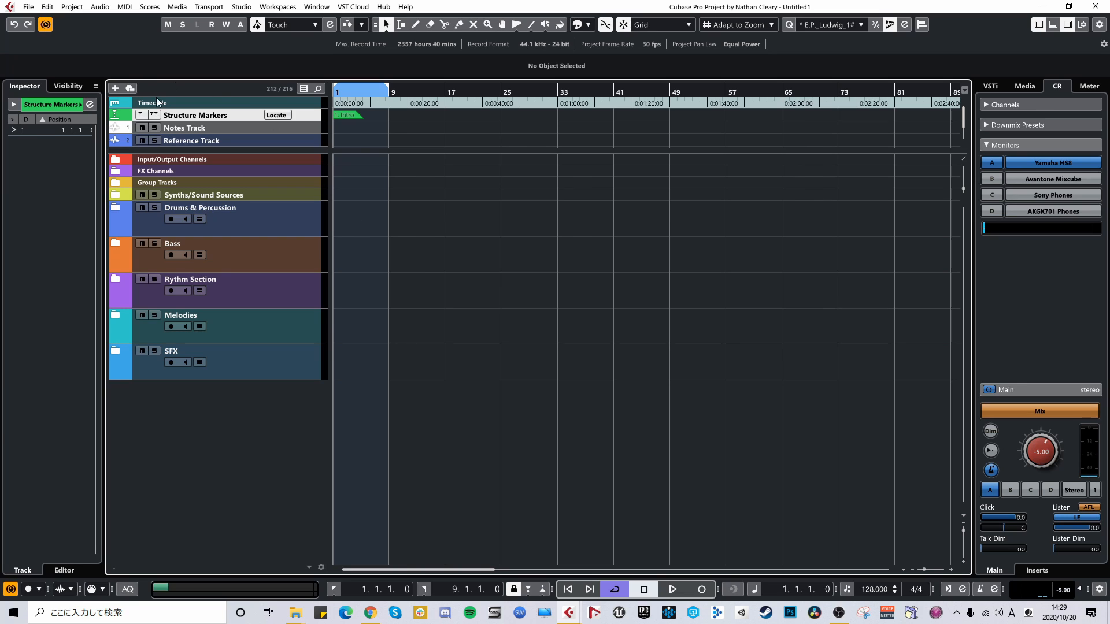
left_click(179, 103)
left_click(370, 129)
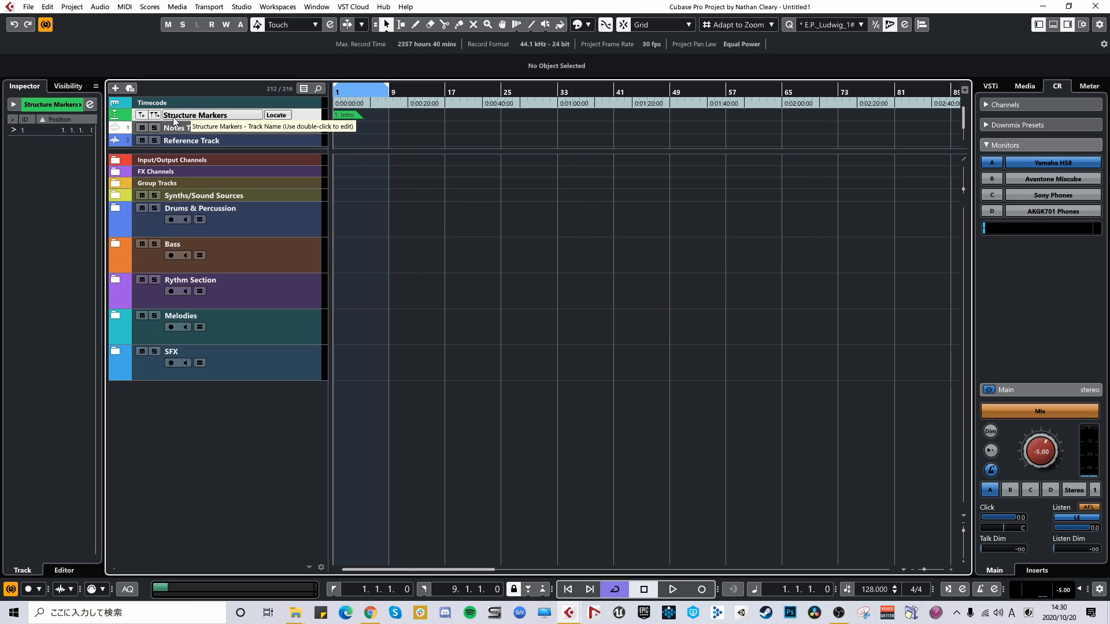
left_click(152, 103)
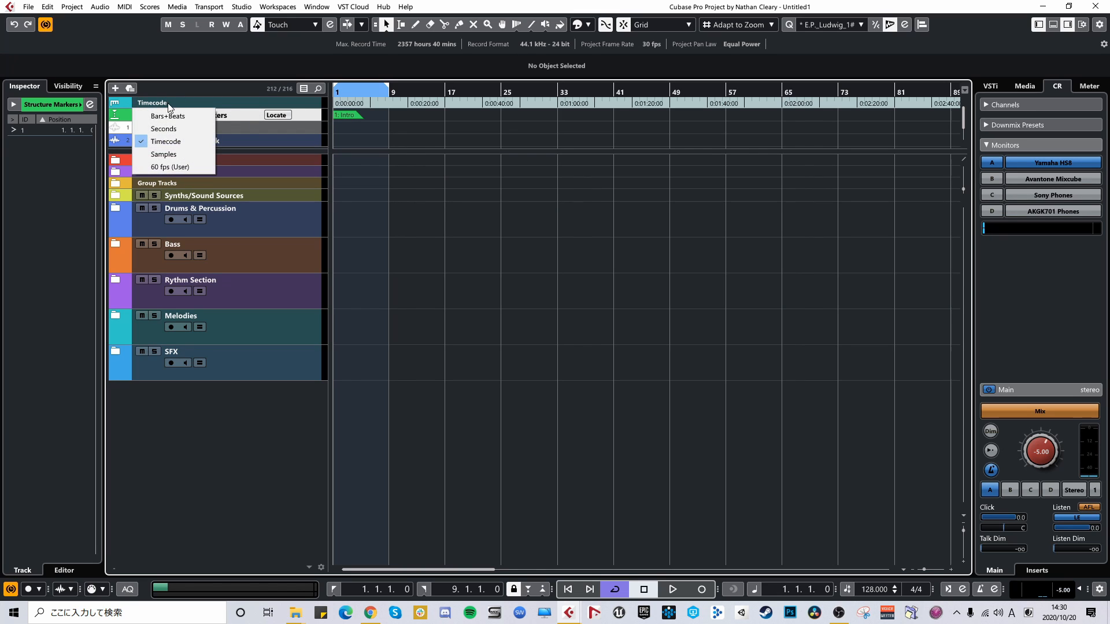
left_click(237, 102)
Place the project cursor at bar 18 and view the display format options of the main timeline ruler.
left_click(451, 91)
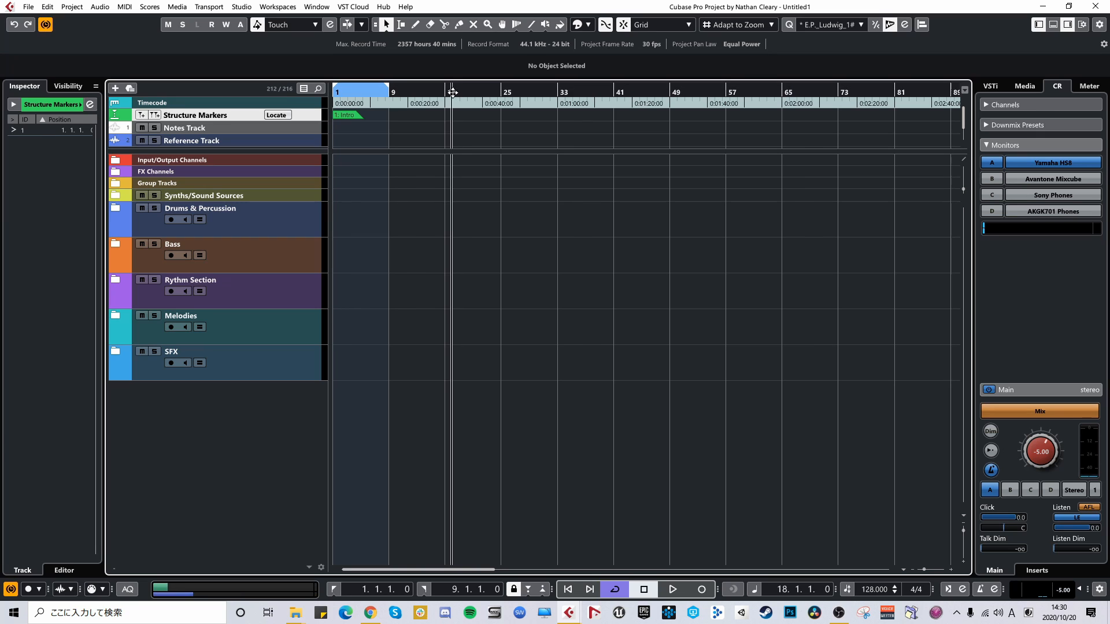
right_click(453, 92)
right_click(514, 88)
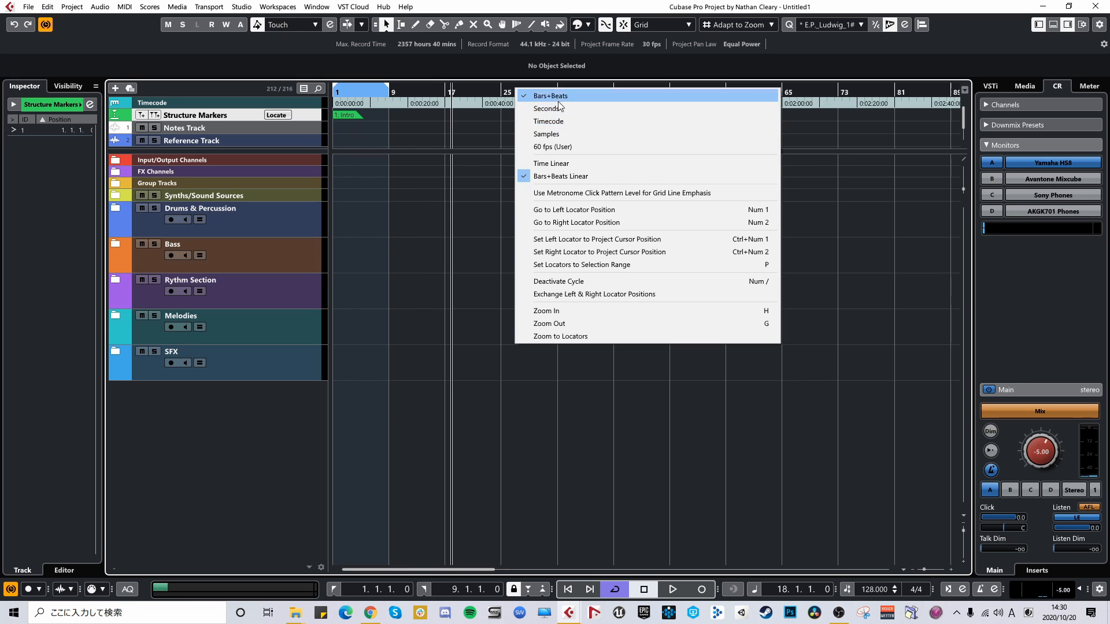
left_click(414, 221)
Select the Reference Track and demonstrate switching it between solo and mute, leaving it muted.
left_click(177, 142)
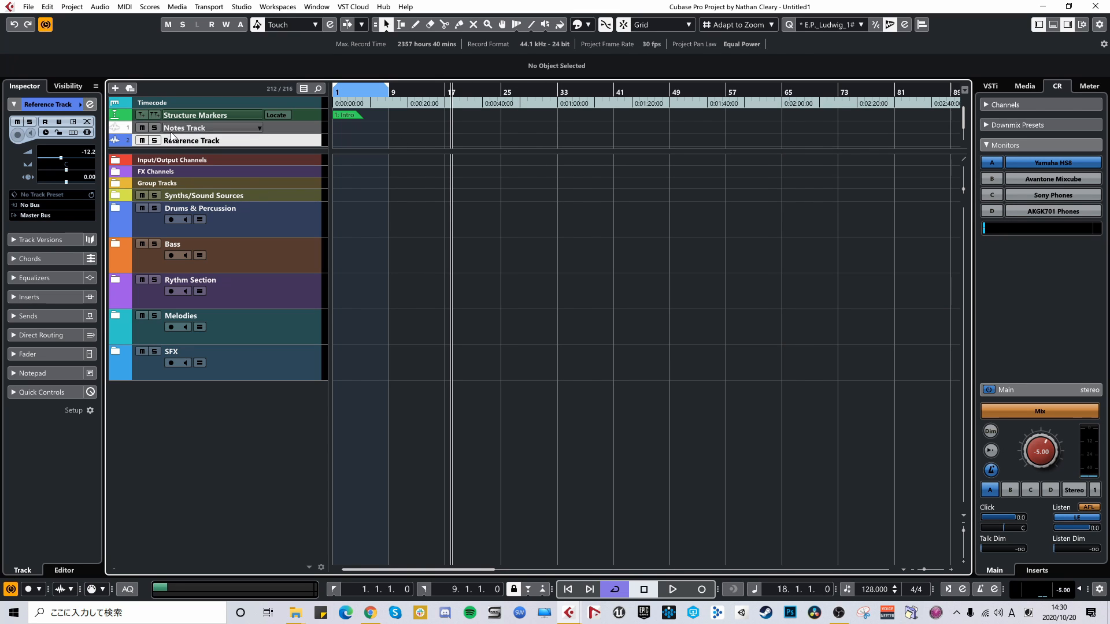
scroll(178, 150, "down", 2)
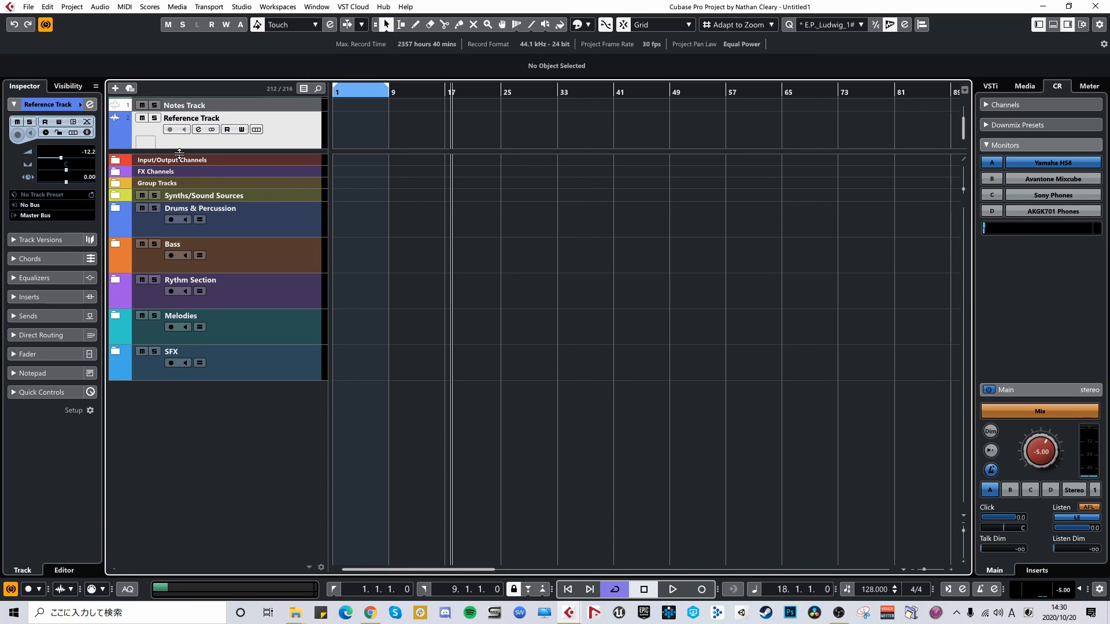
scroll(360, 122, "up", 2)
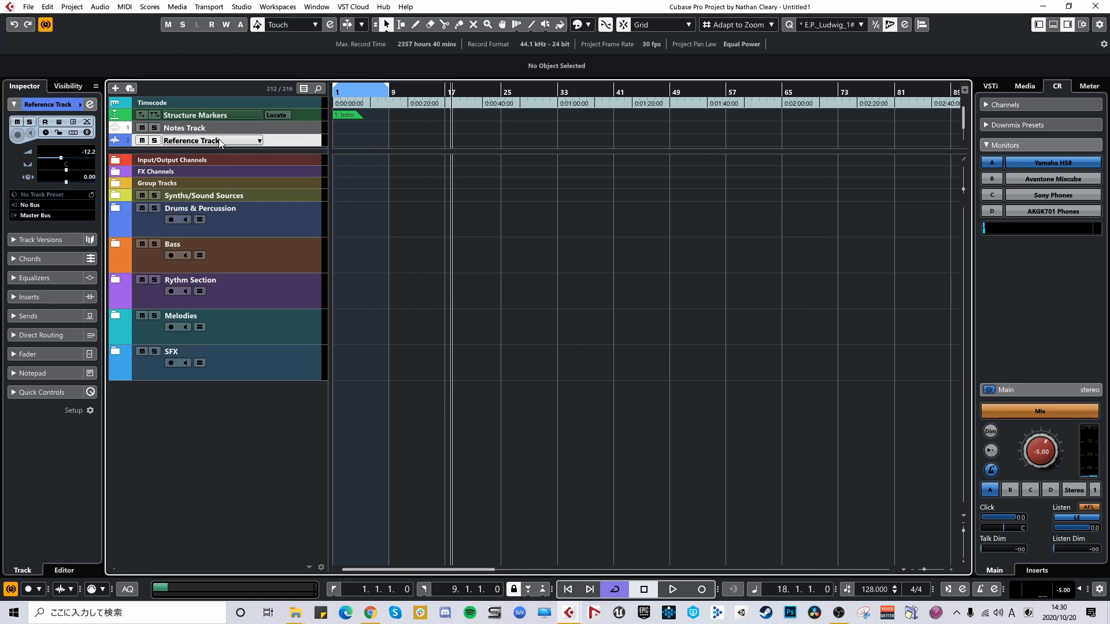
left_click(152, 140)
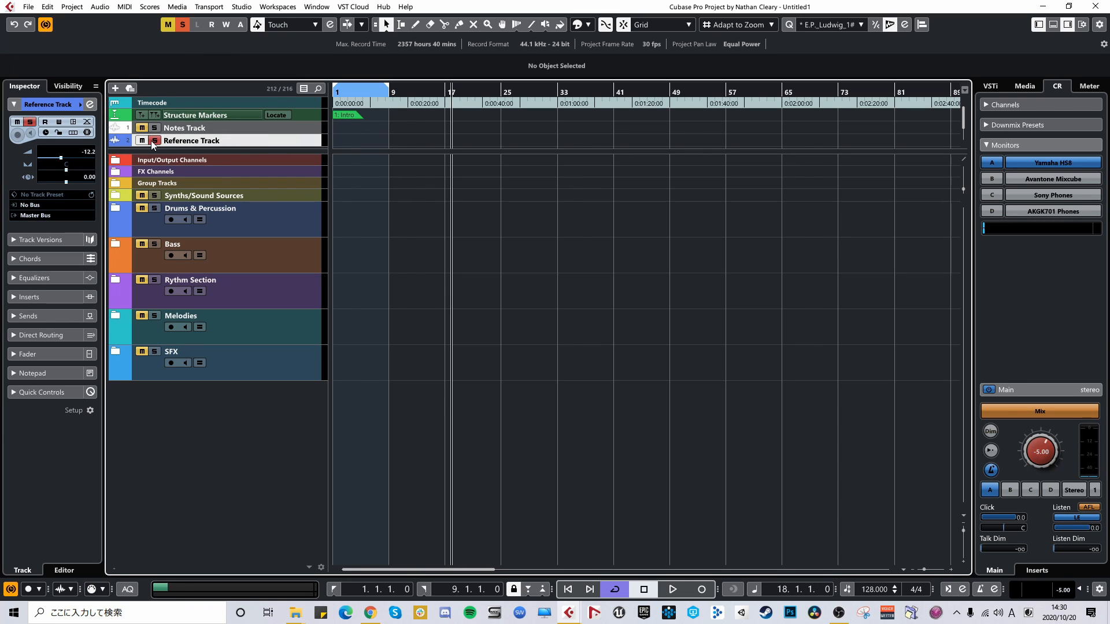
left_click(152, 141)
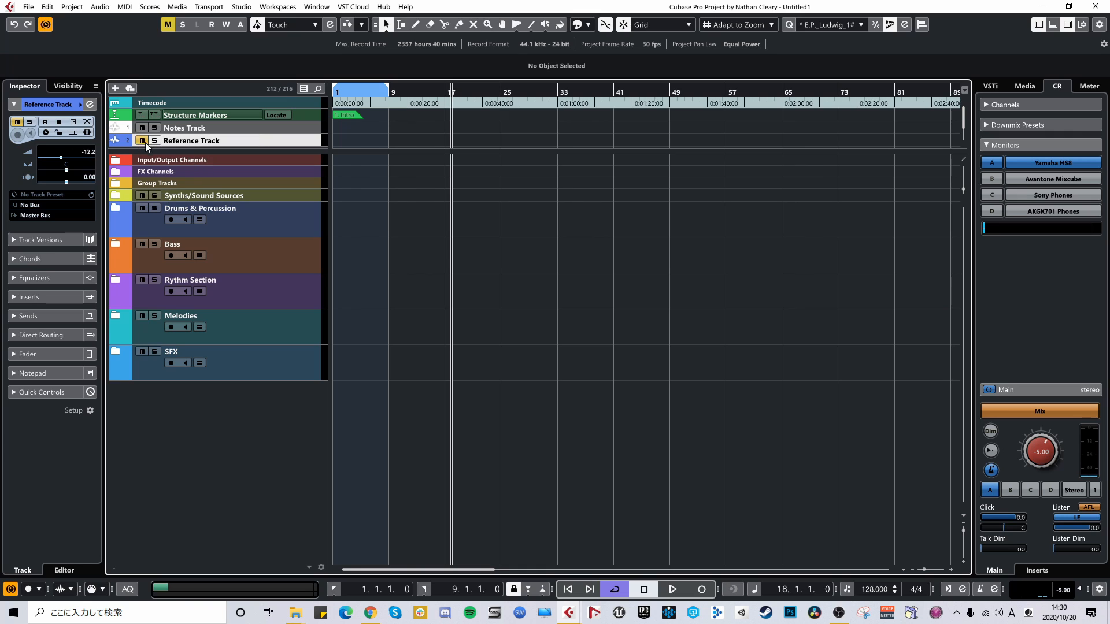
left_click(143, 141)
left_click(154, 141)
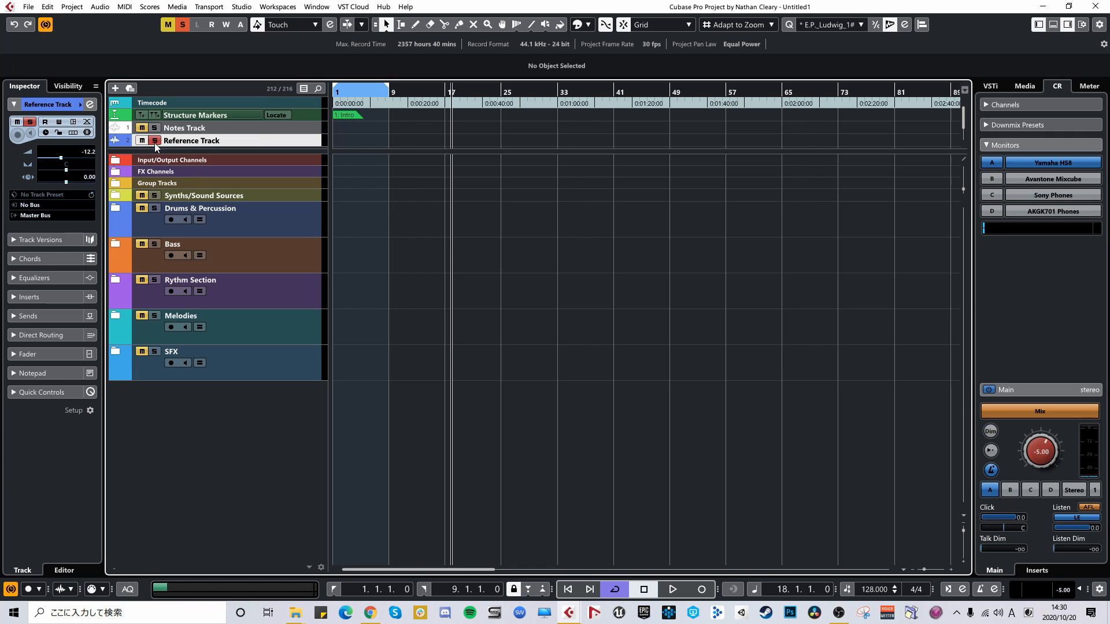
left_click(155, 142)
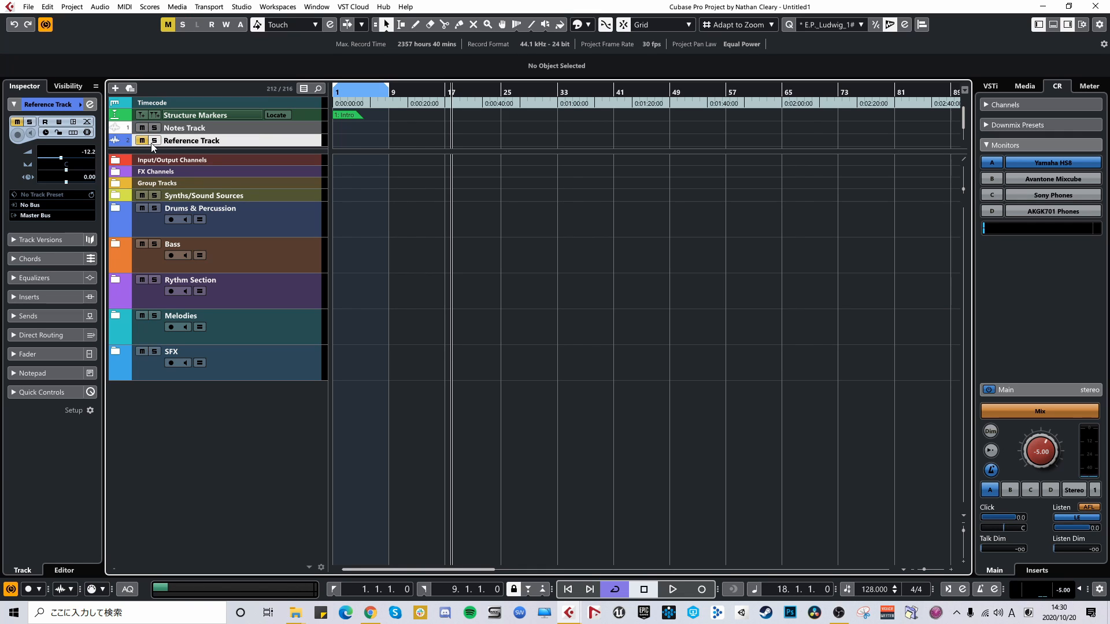
Expand the Input/Output Channels and FX Channels folders one after the other to view their channels, collapsing each again.
left_click(154, 163)
left_click(116, 161)
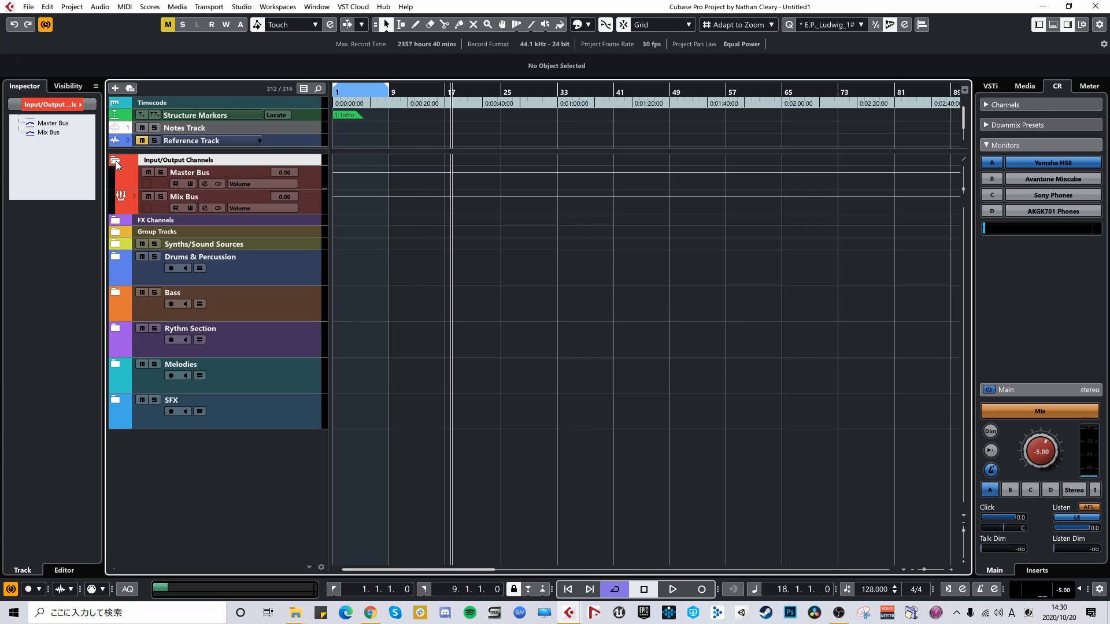
left_click(115, 161)
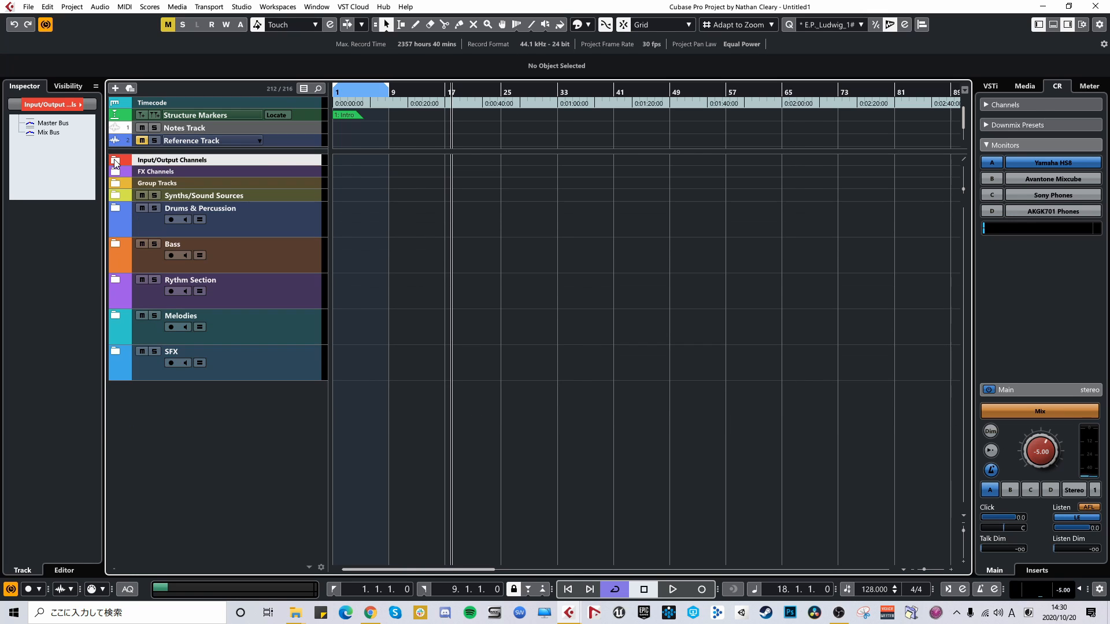
left_click(117, 173)
left_click(173, 172)
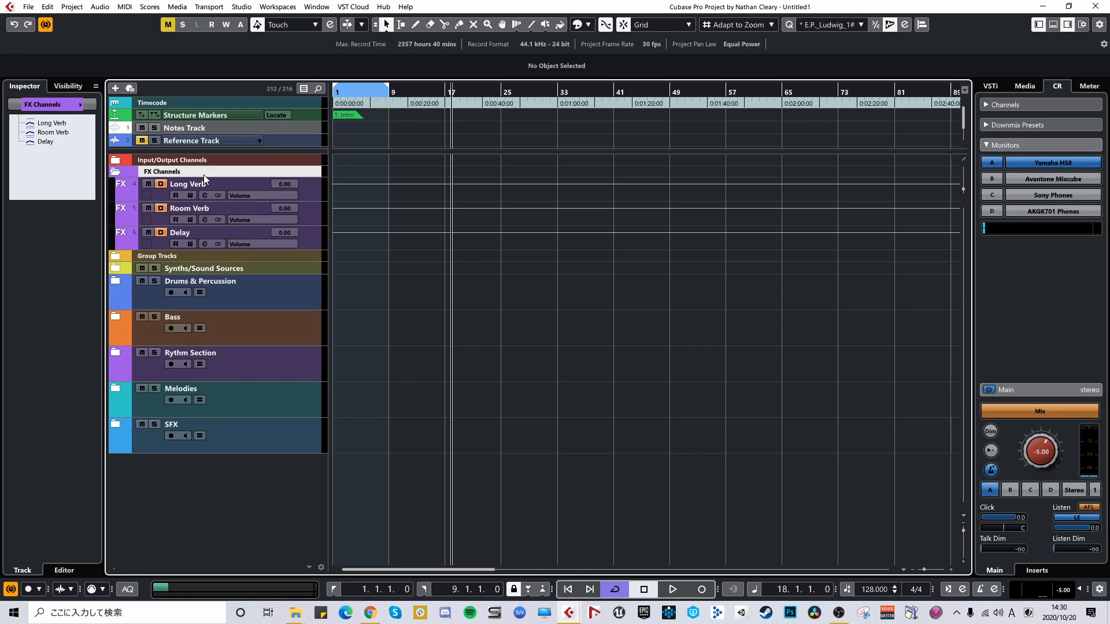
left_click(115, 172)
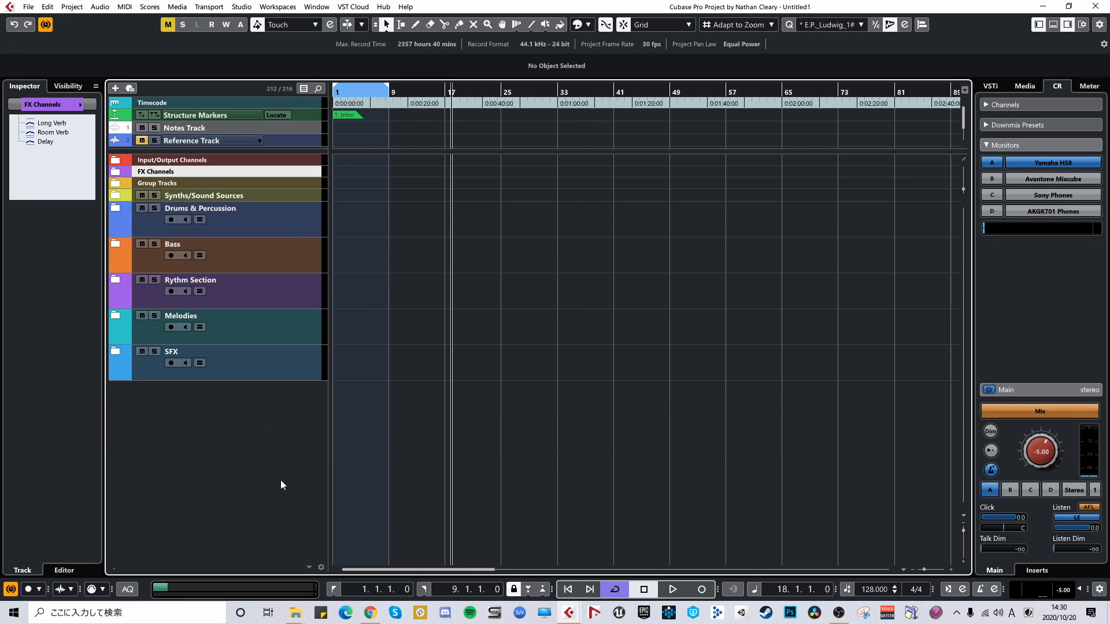
Expand the Group Tracks folder, select the SideChain Compression group, and show it in the MixConsole.
left_click(115, 184)
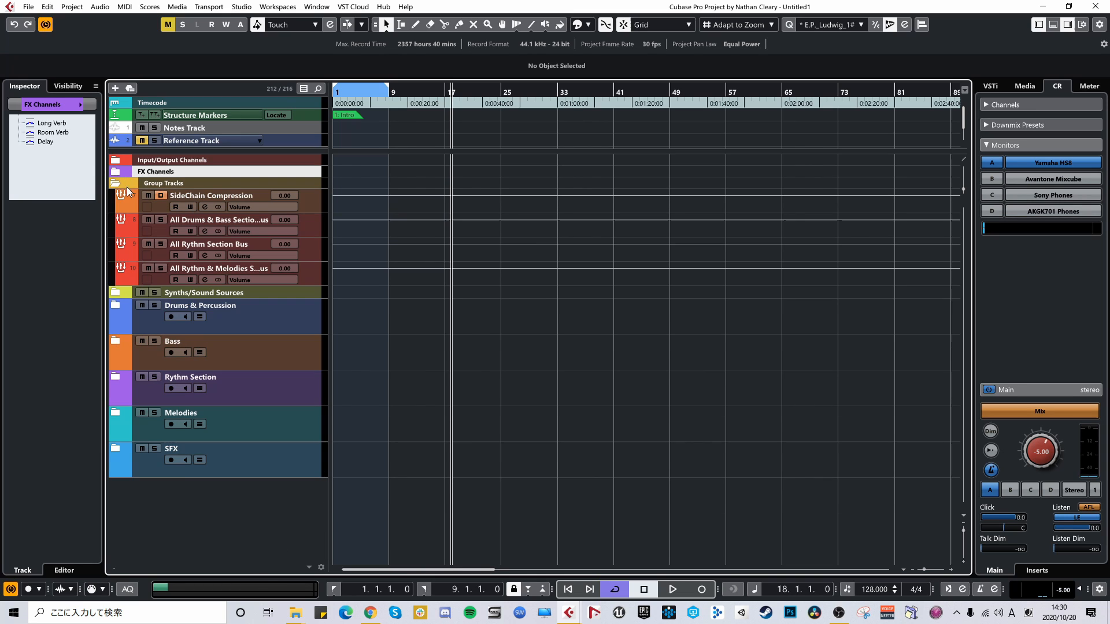
left_click(231, 199)
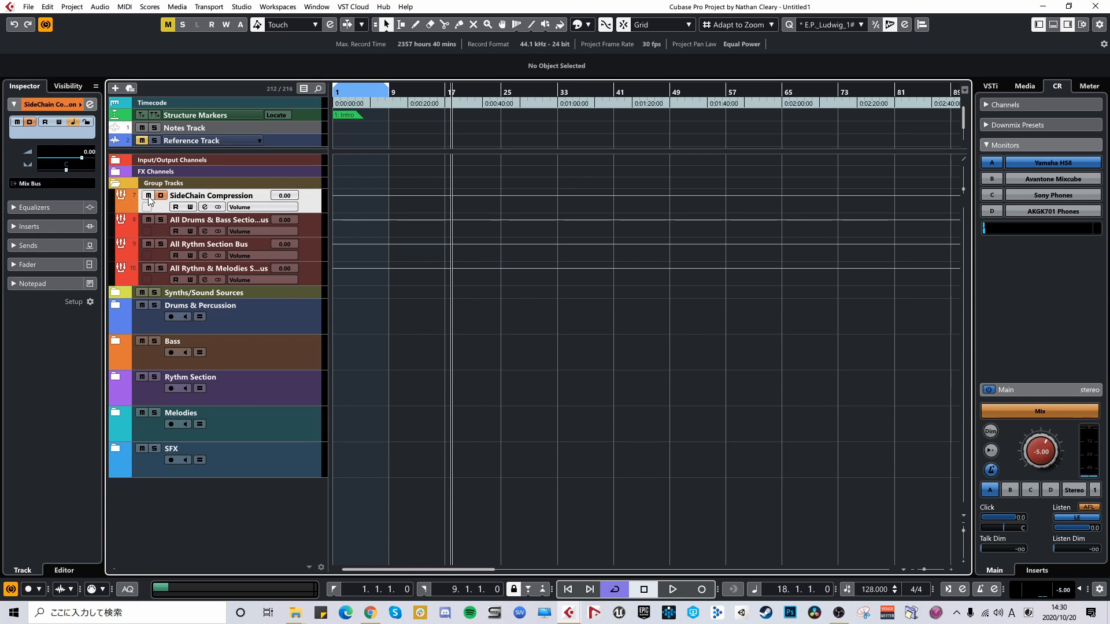
key("F3")
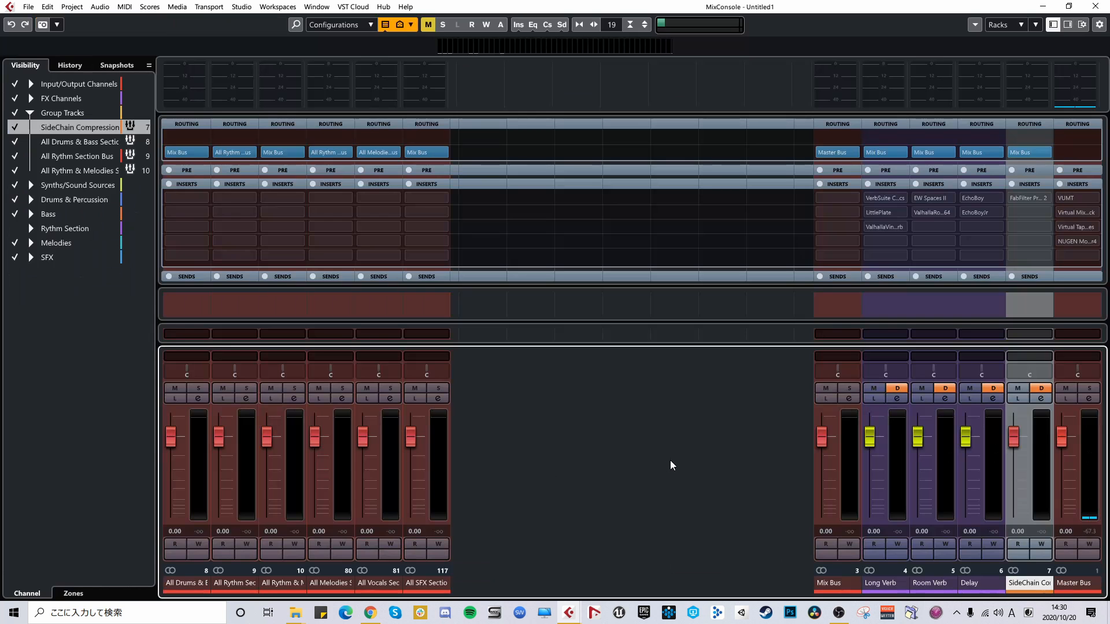
Remove solo defeat from the Delay channel, solo it, and restore its solo defeat.
left_click(994, 389)
left_click(994, 389)
left_click(996, 389)
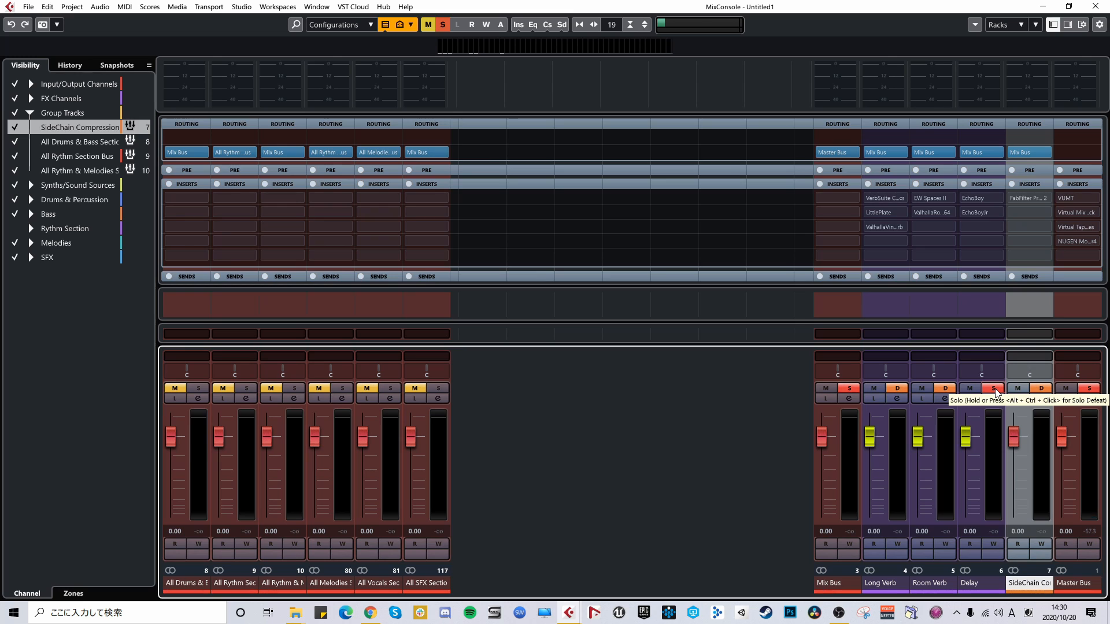
left_click(995, 389)
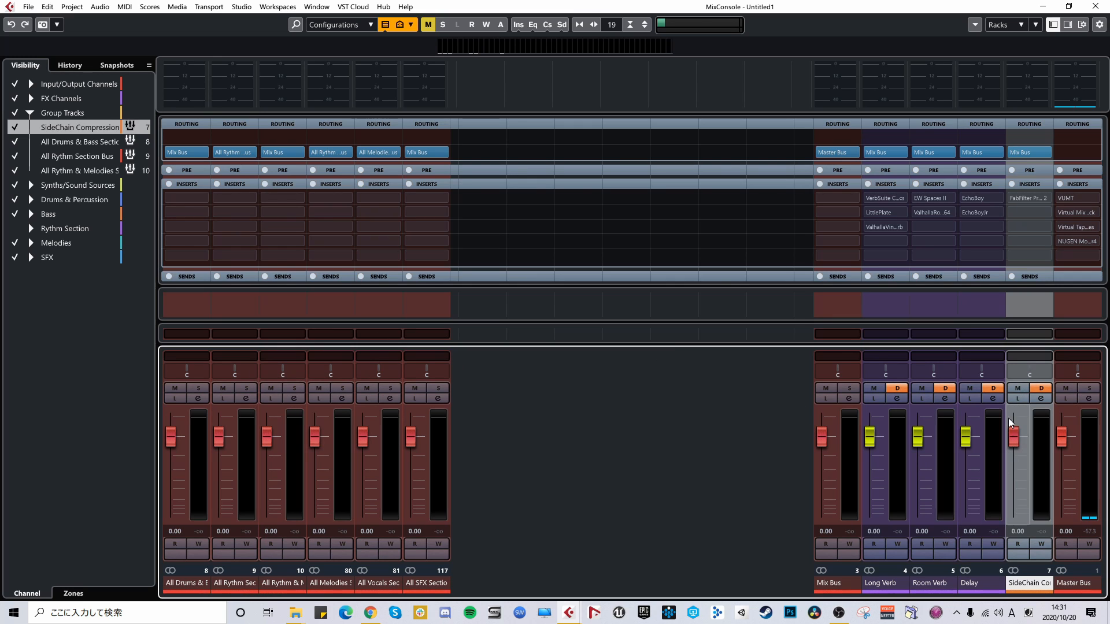
Remove solo defeat from the Delay channel while testing solo on the vocals section channel, and clear the solo.
left_click(398, 390)
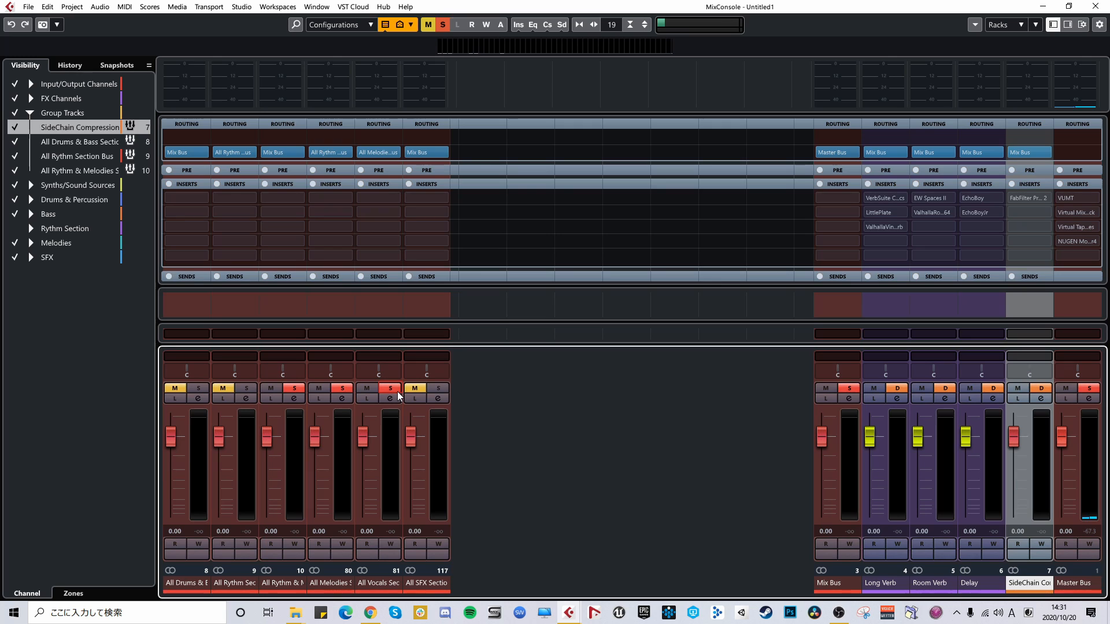
left_click(991, 387)
left_click(969, 388)
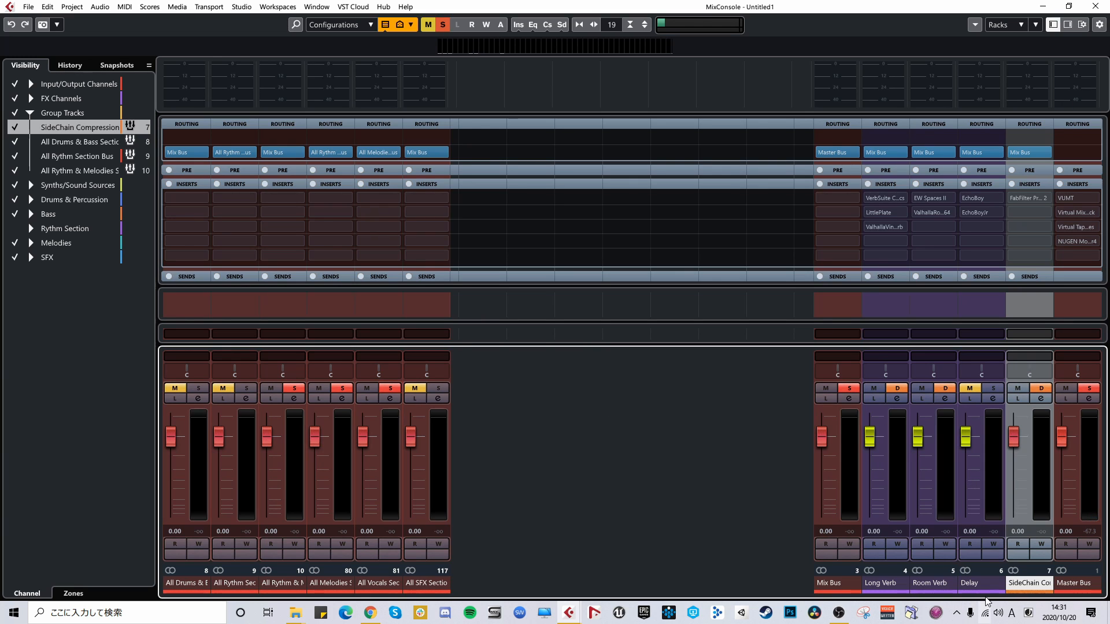
left_click(384, 389)
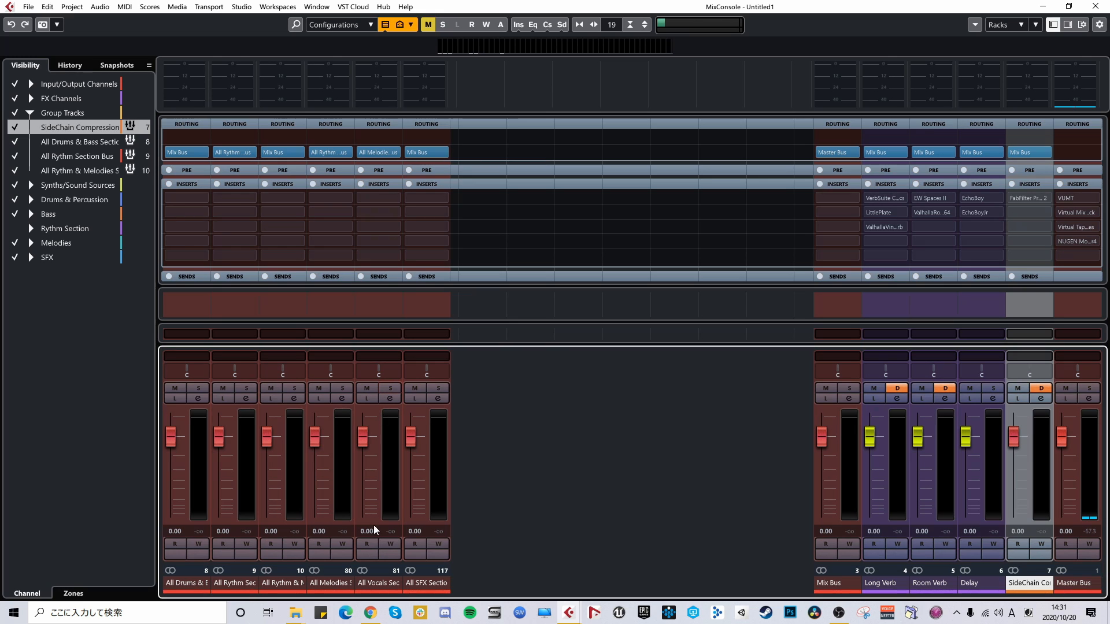
left_click(391, 388)
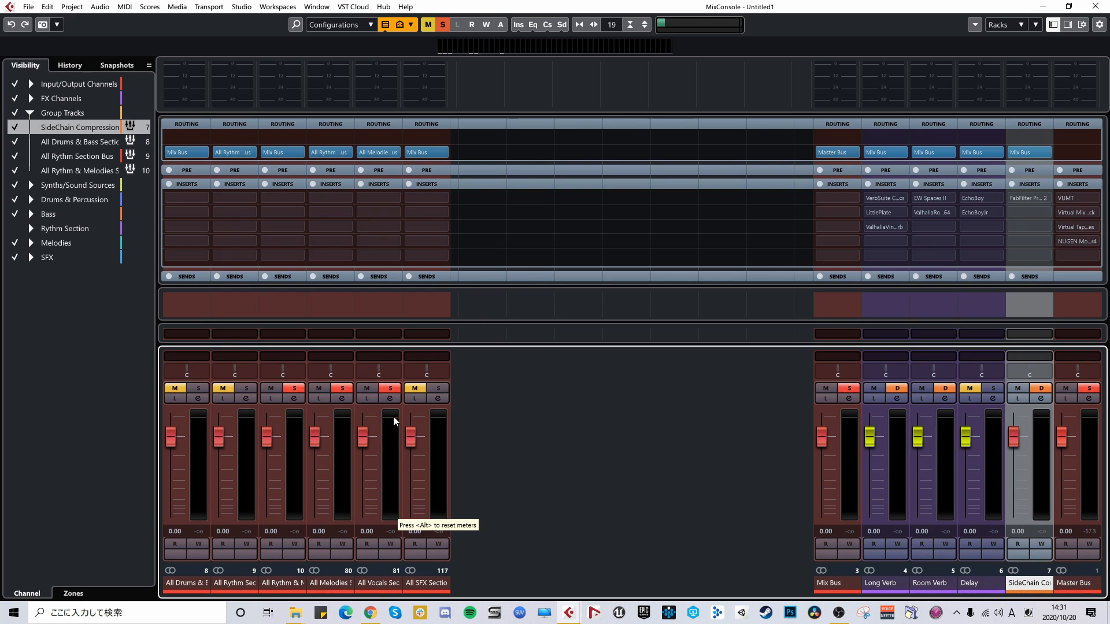
left_click(393, 389, "ctrl")
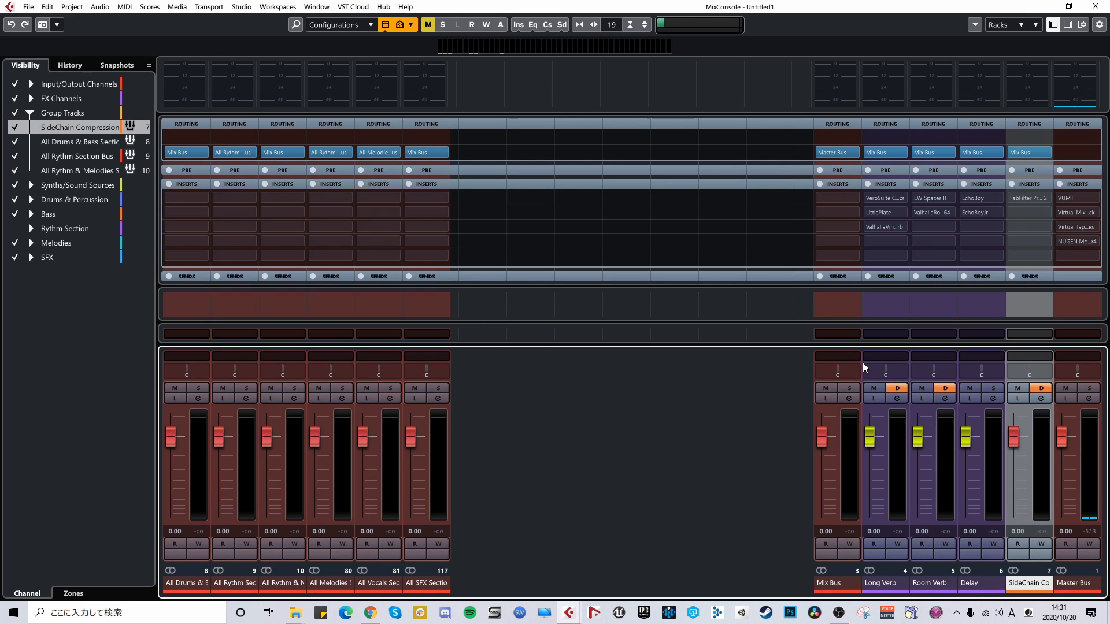
Restore solo defeat on the Delay channel and test it by soloing and unsoloing the All Vocals section channel.
left_click(998, 390, "ctrl+alt")
left_click(385, 390)
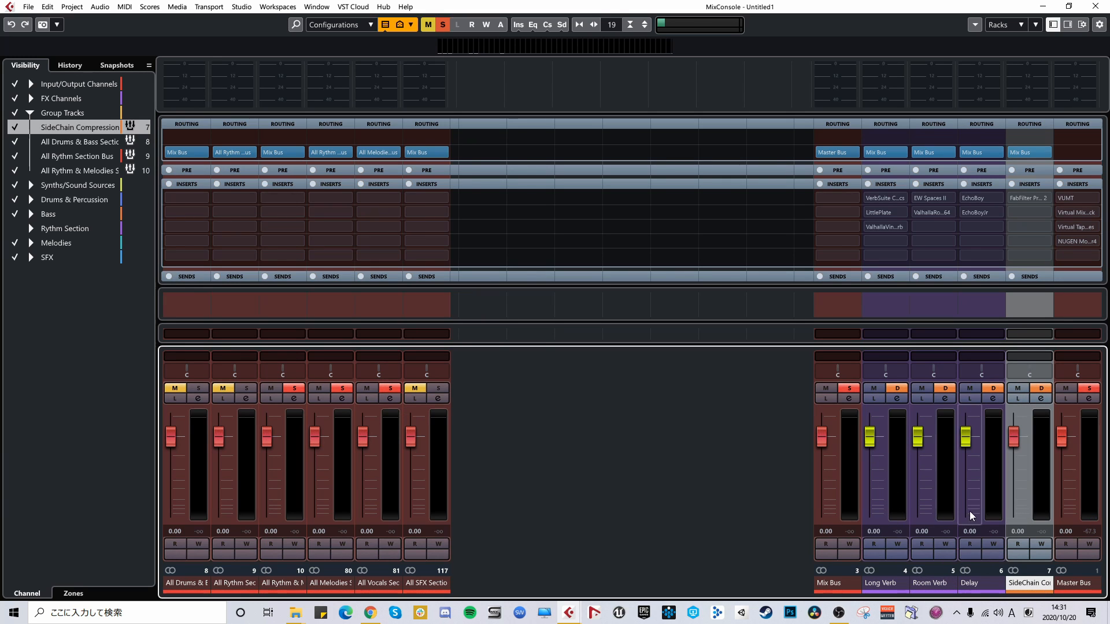
double_click(1021, 580)
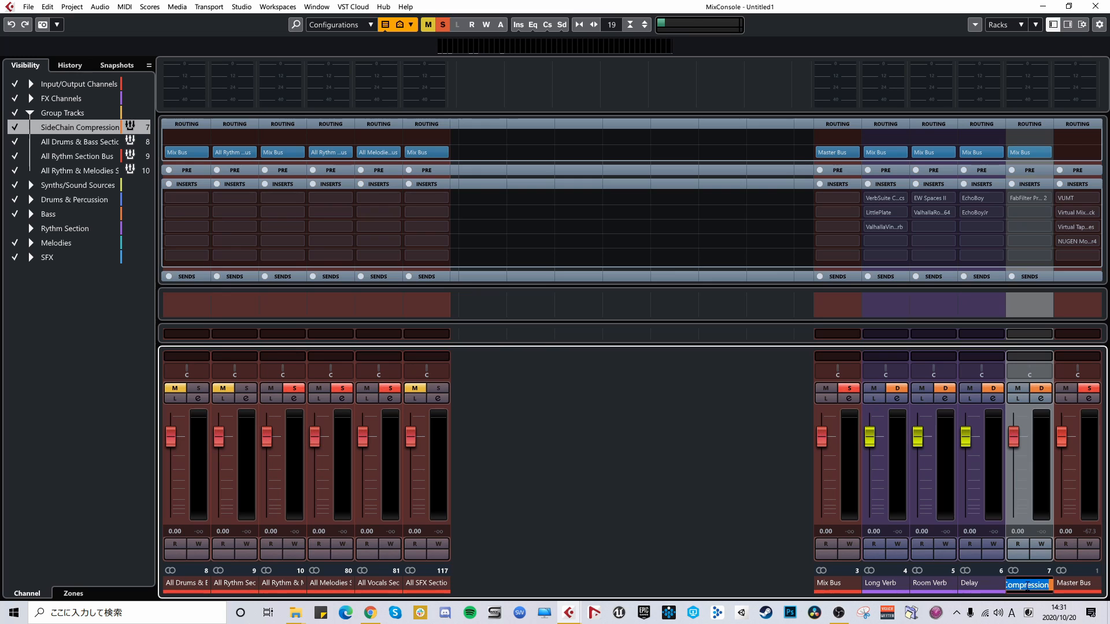
left_click(988, 587)
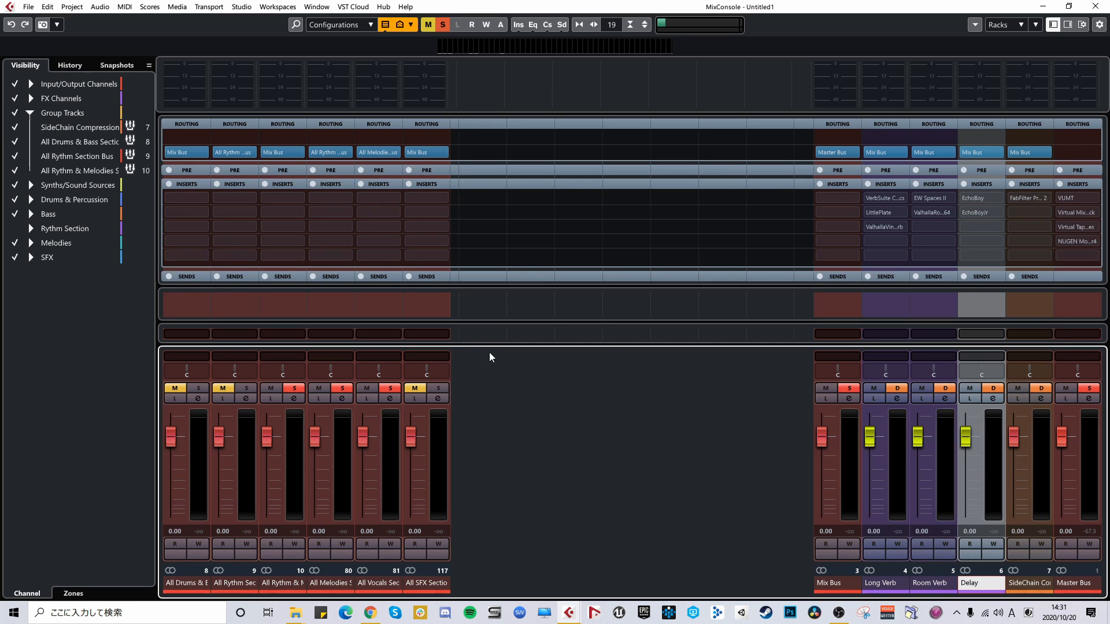
left_click(392, 388)
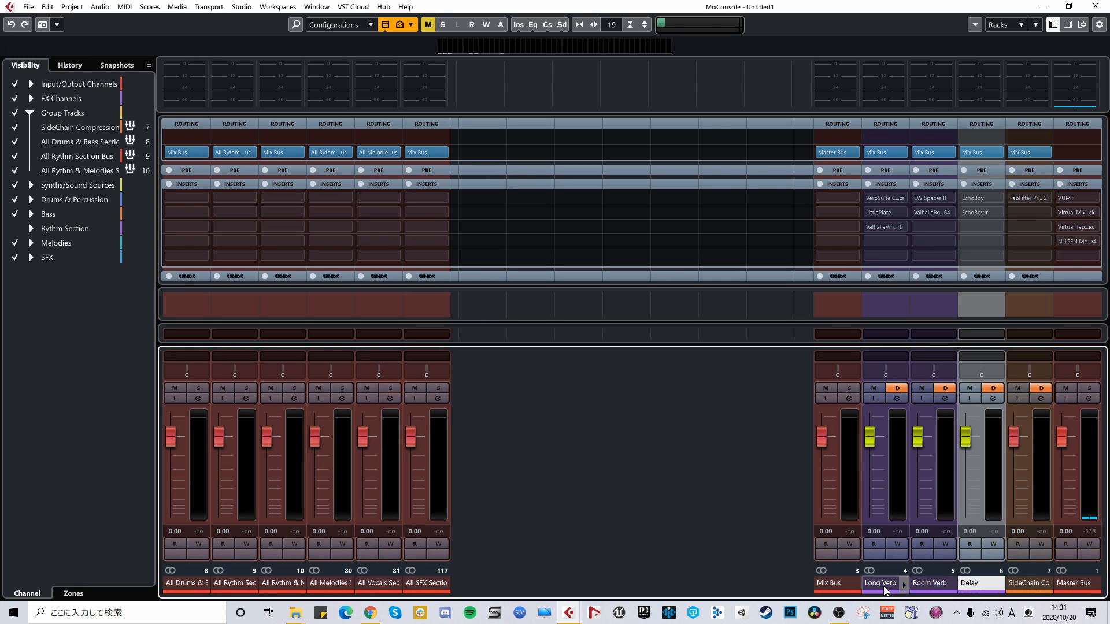
Return to the project window and expand the Synths/Sound Sources folder to view its subfolders, collapsing it again.
left_click(898, 390)
key("F3")
left_click(116, 195)
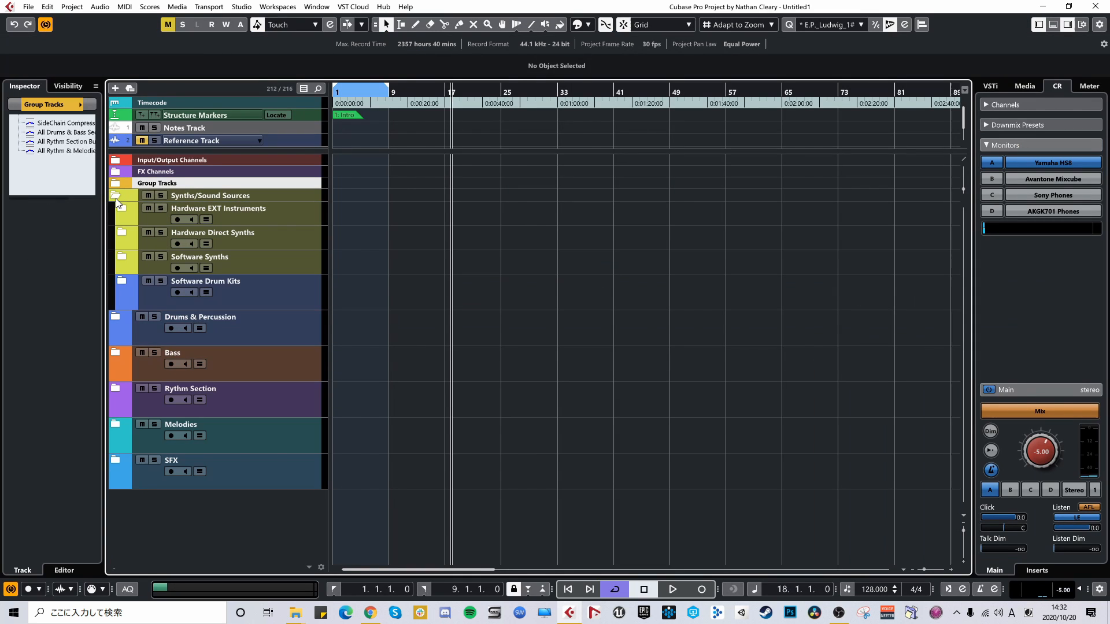
left_click(276, 196)
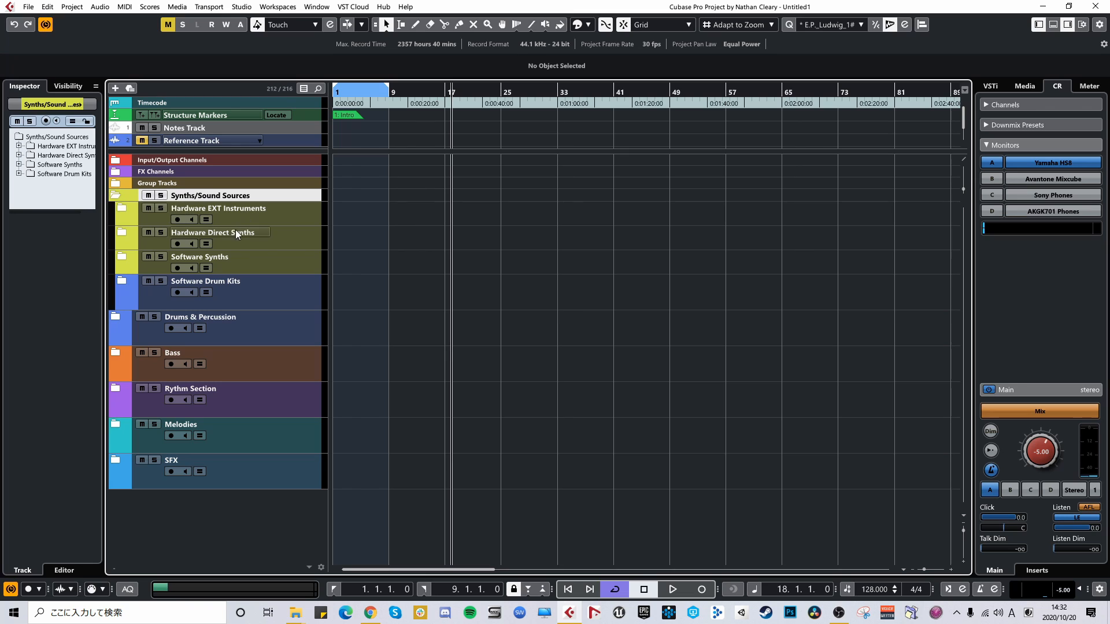
left_click(117, 195)
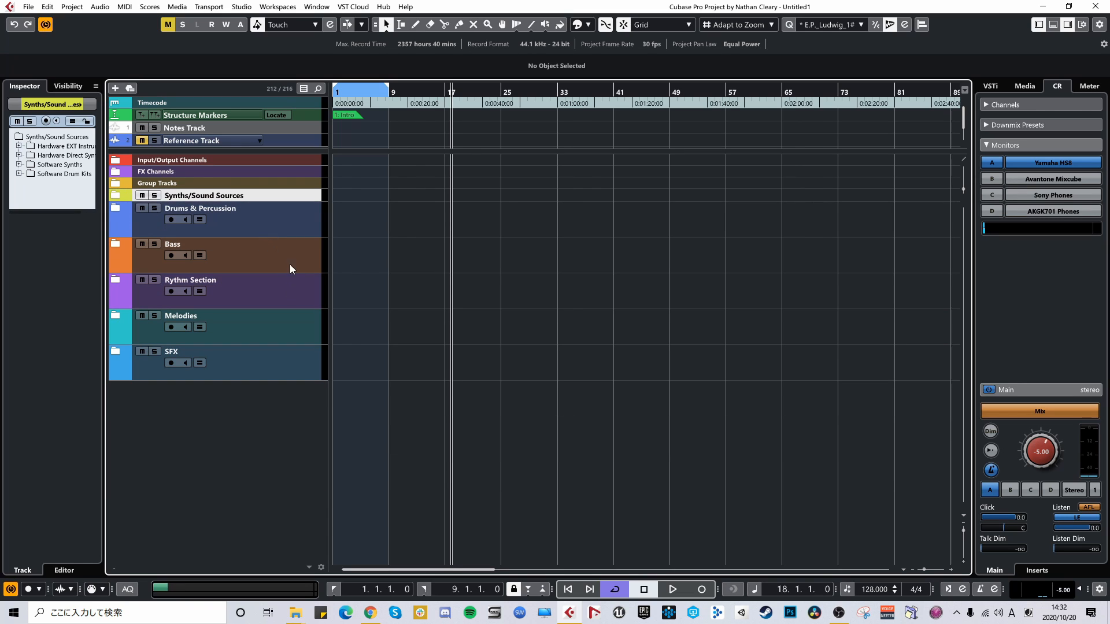
Select the Drums & Percussion, Bass, Rythm Section, Melodies and SFX folders in turn to view their contents, returning to Drums & Percussion.
left_click(121, 215)
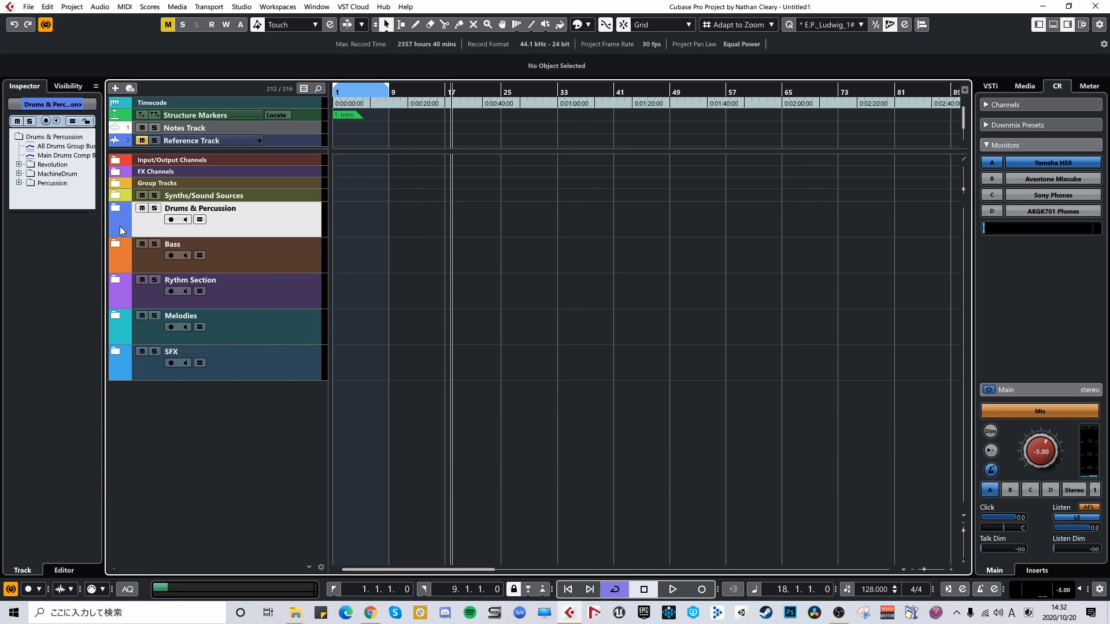
left_click(179, 250)
left_click(187, 286)
left_click(189, 318)
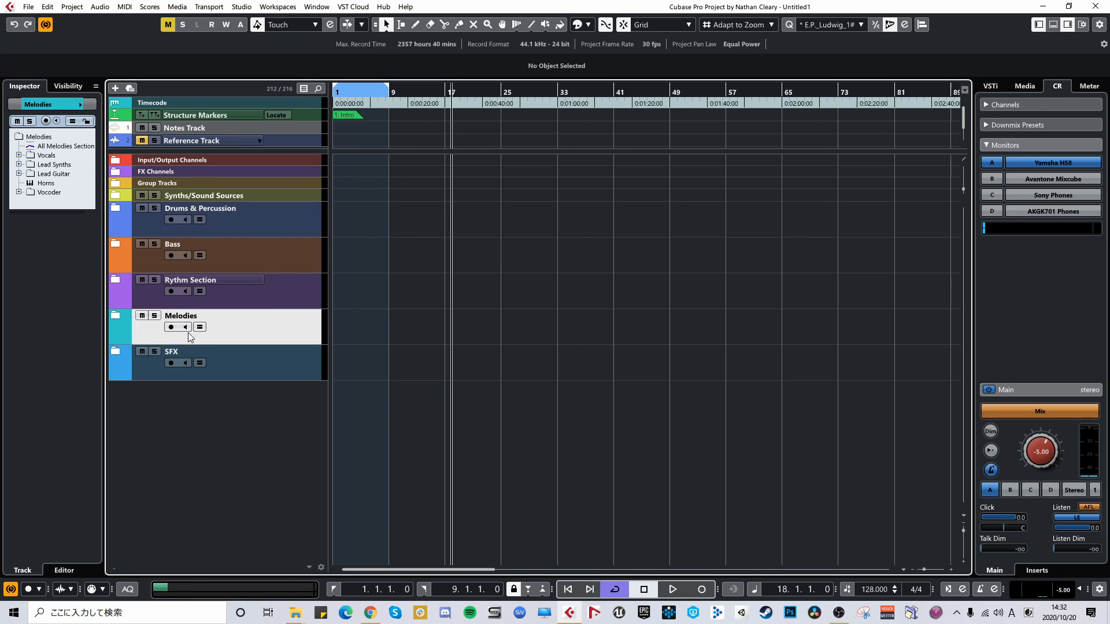
left_click(185, 350)
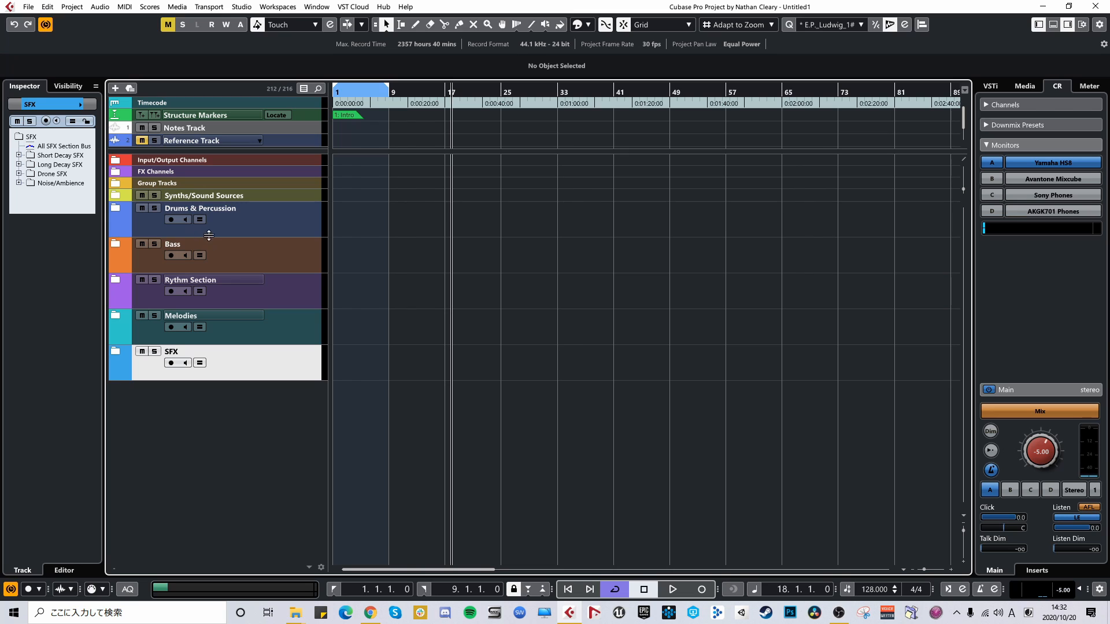
left_click(262, 231)
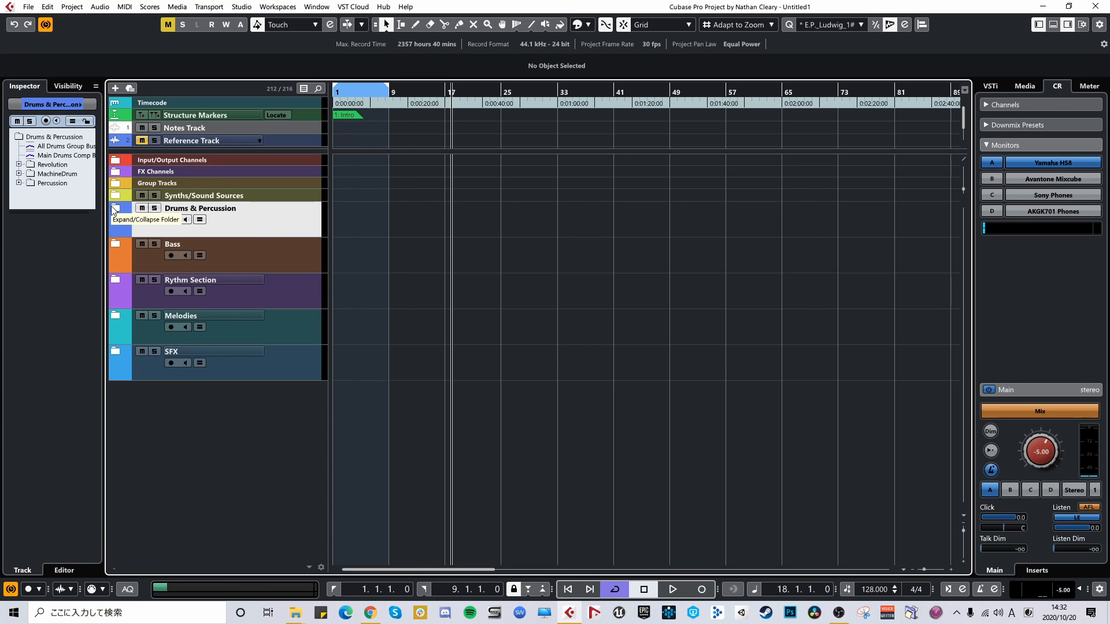
Expand the Drums & Percussion folder and its Revolution subfolder.
left_click(115, 209)
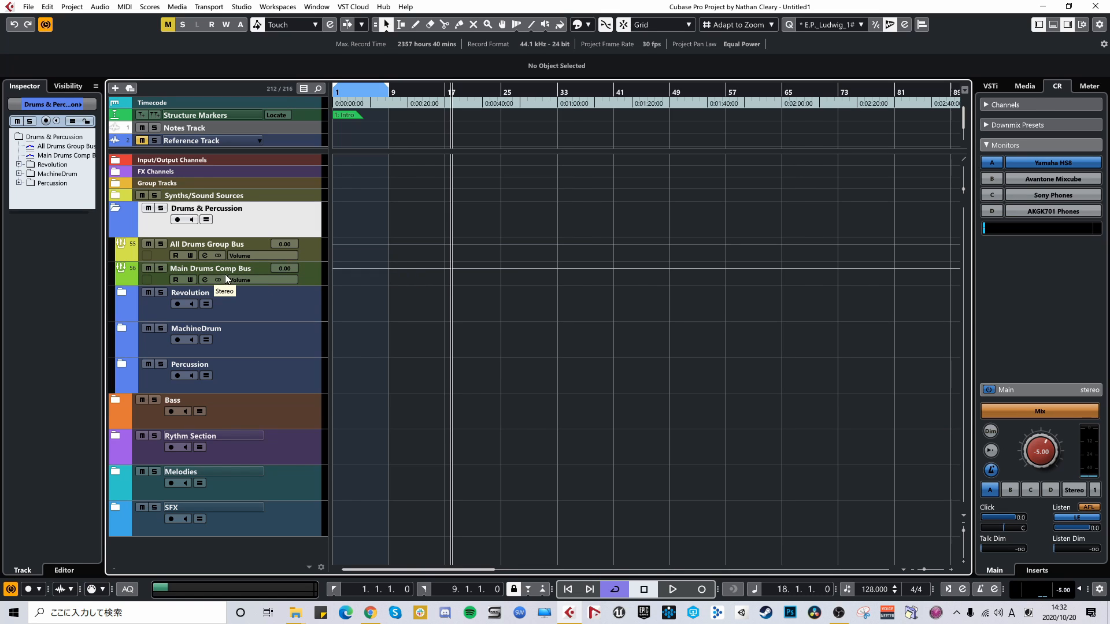
left_click(185, 294)
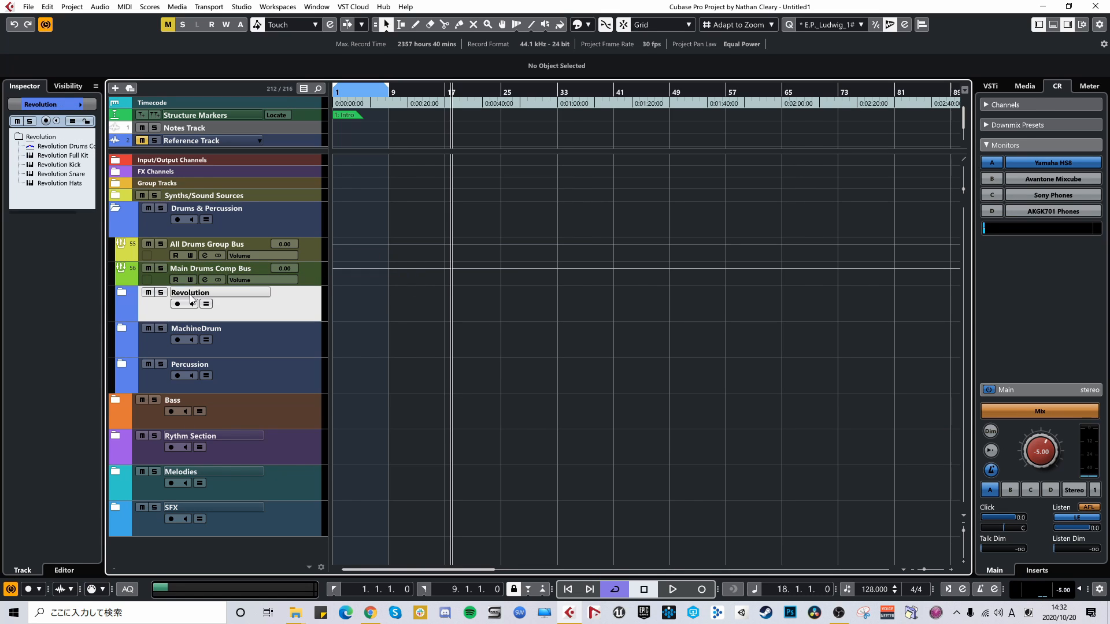
left_click(122, 293)
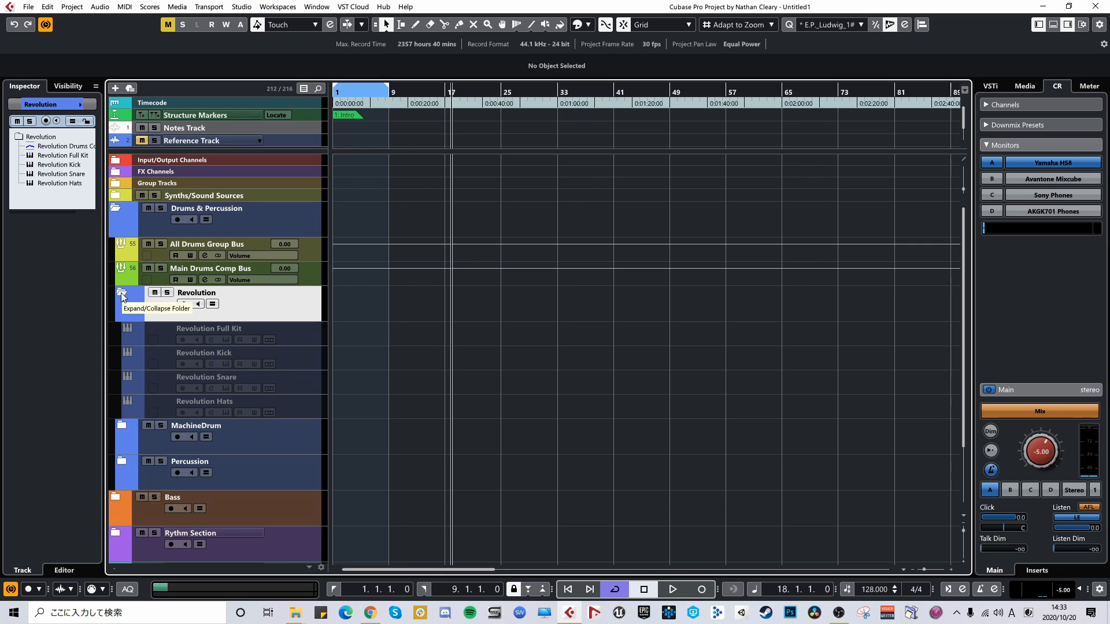
Enable the Revolution Full Kit track to inspect its Kontakt instrument, and disable the track again, collapsing the Revolution folder.
left_click(304, 329)
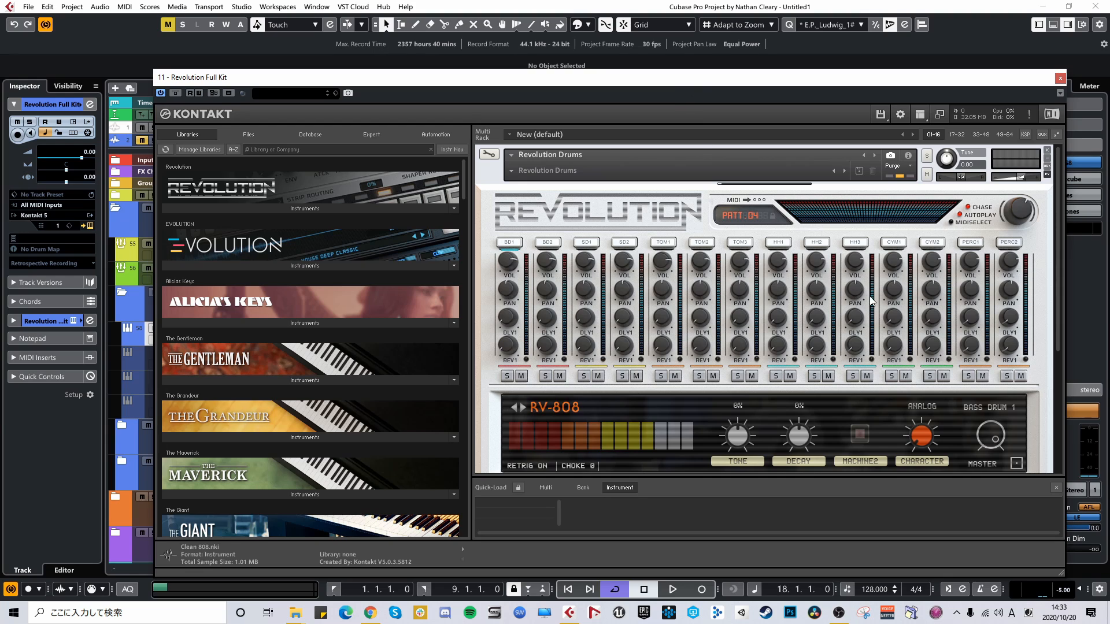
left_click_drag(1053, 280, 1064, 373)
left_click_drag(1067, 247, 1068, 237)
left_click(1061, 77)
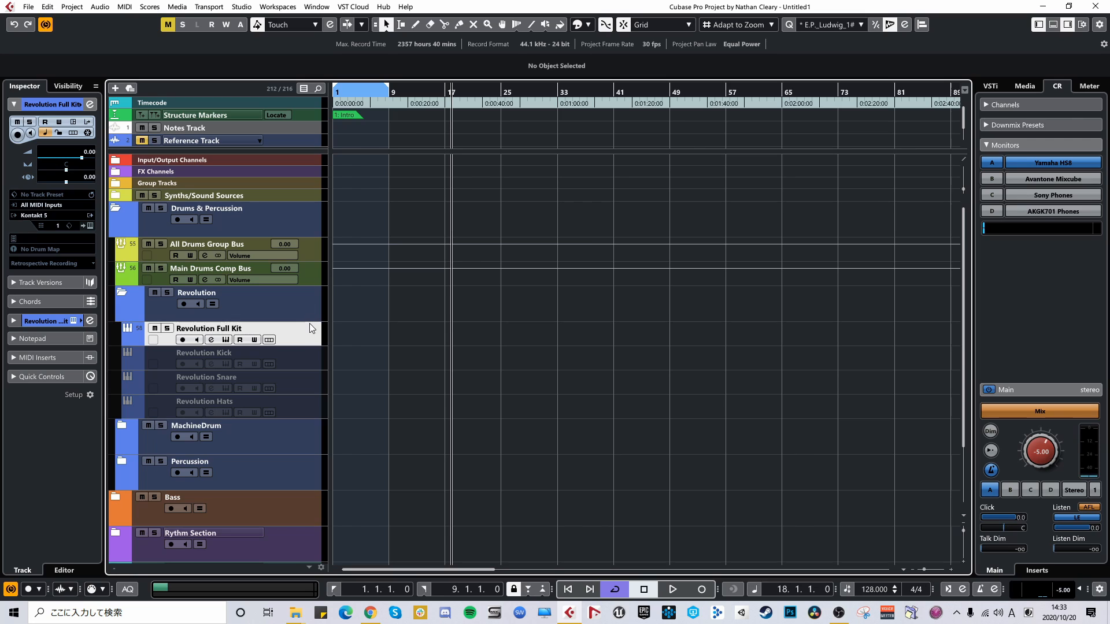
left_click(274, 315)
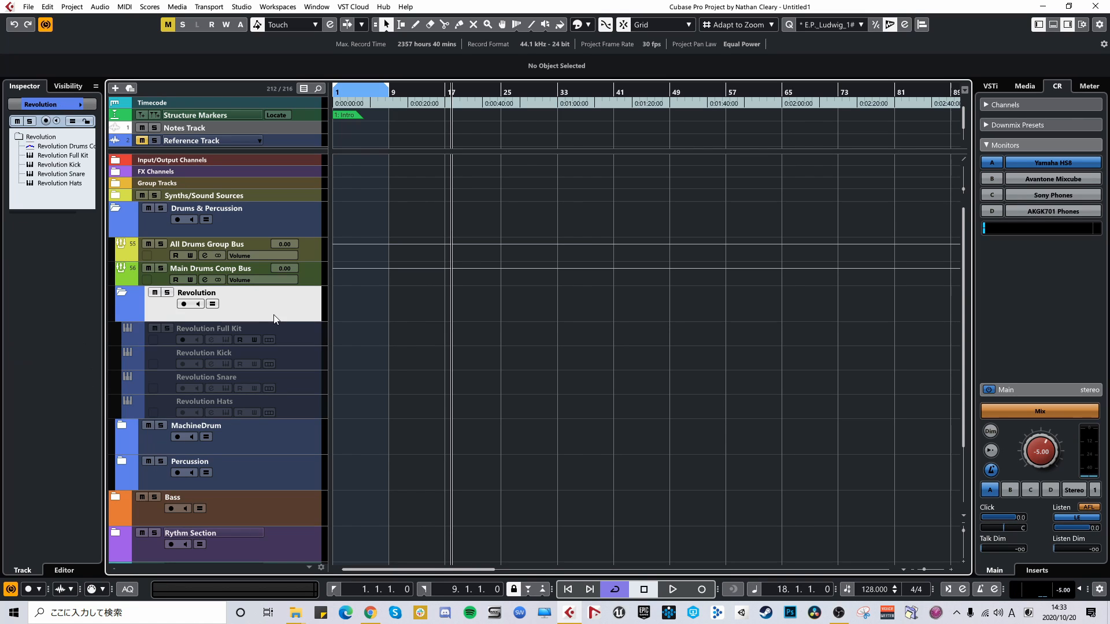
left_click(122, 293)
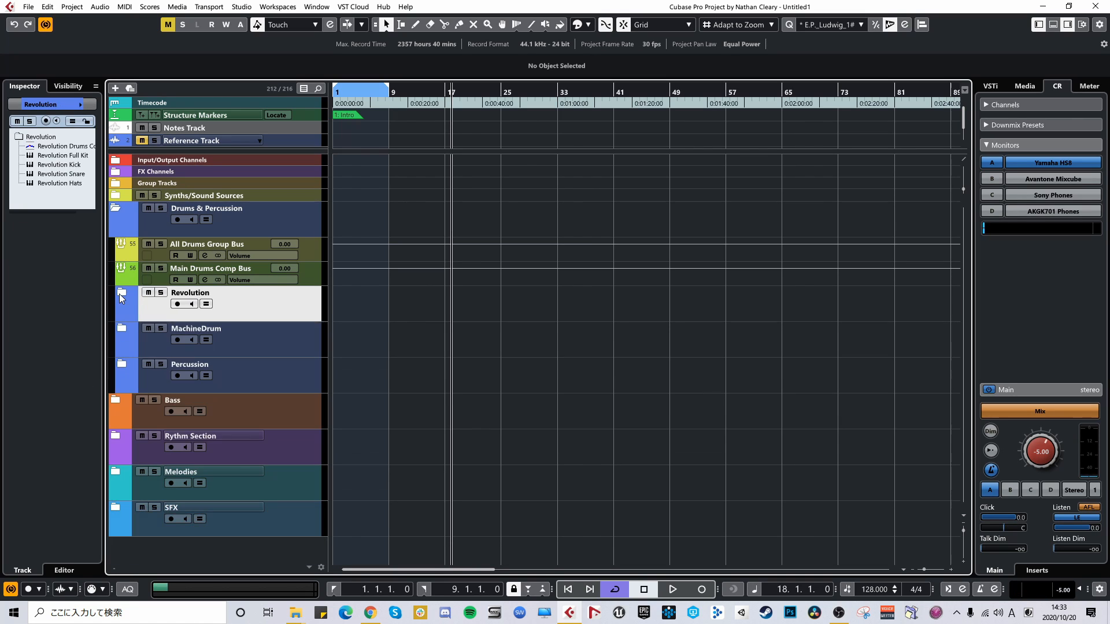
Hide the Revolution folder from the track list and show it again, checking the channels in the MixConsole.
left_click(68, 86)
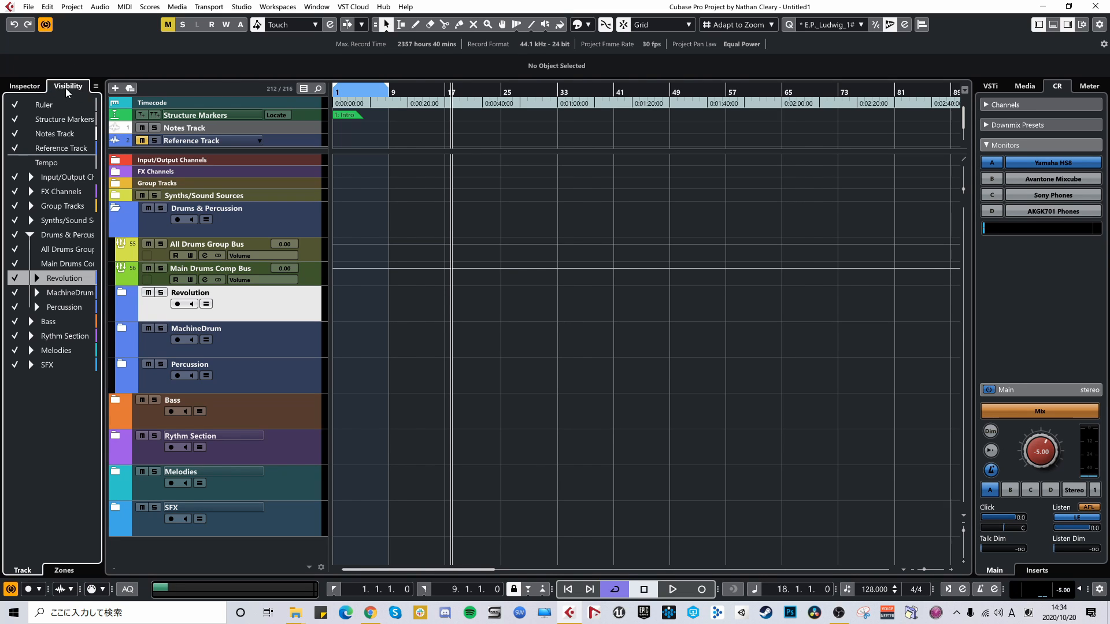
left_click(269, 316)
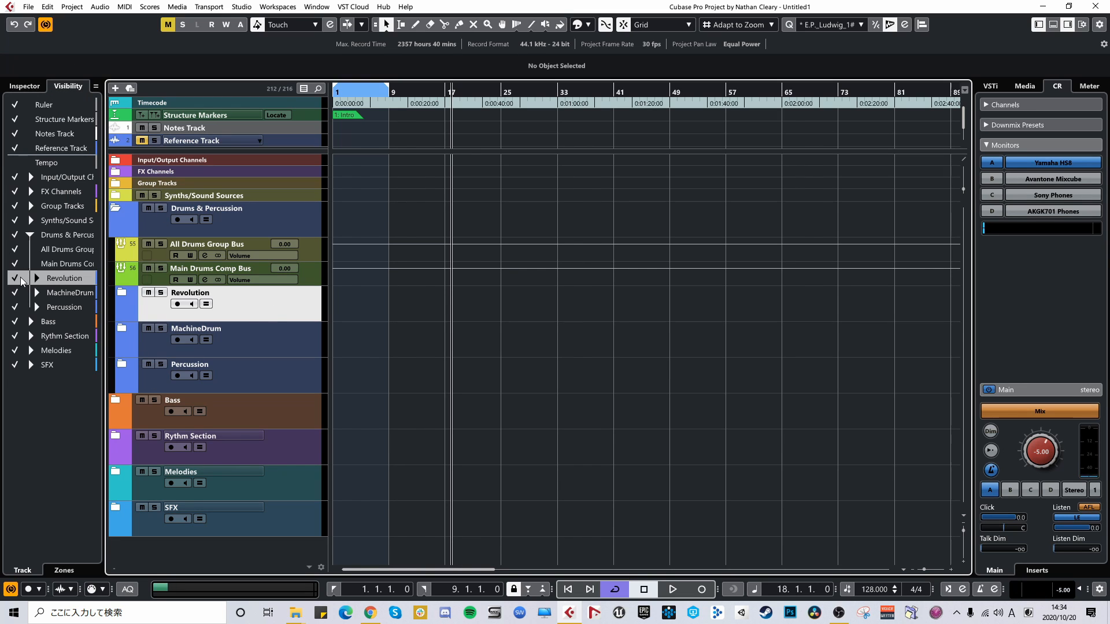
left_click(20, 276)
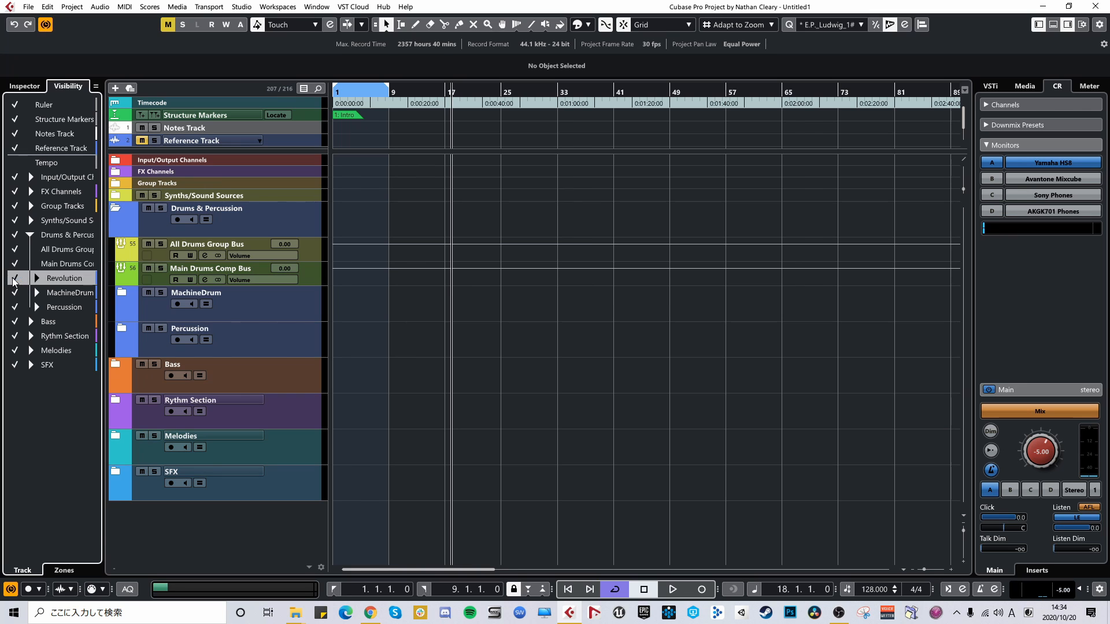
left_click(14, 277)
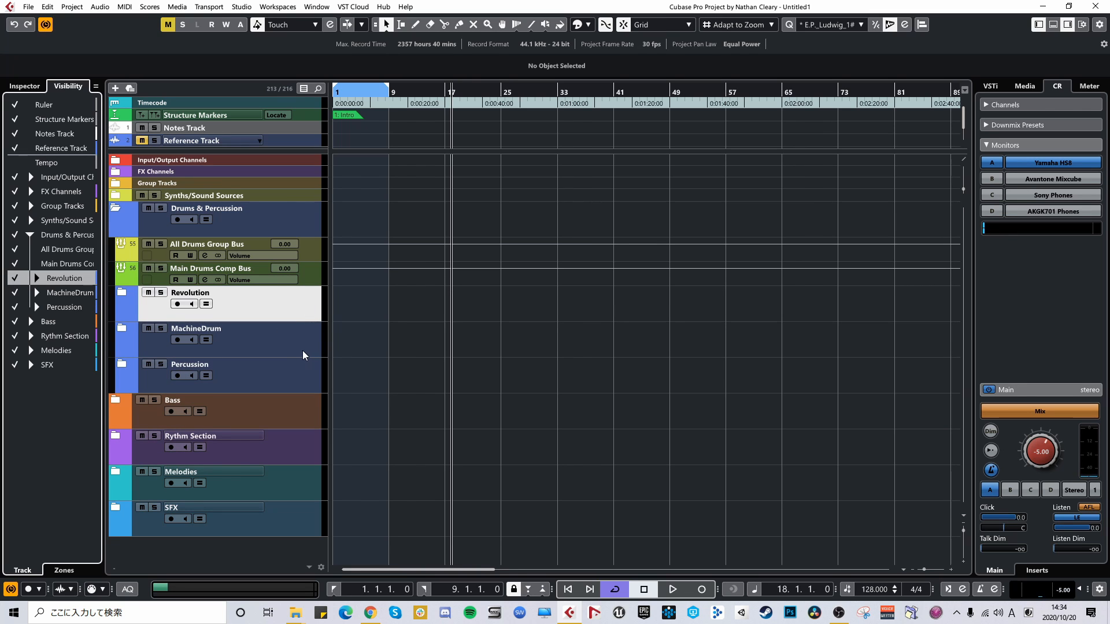
key("F3")
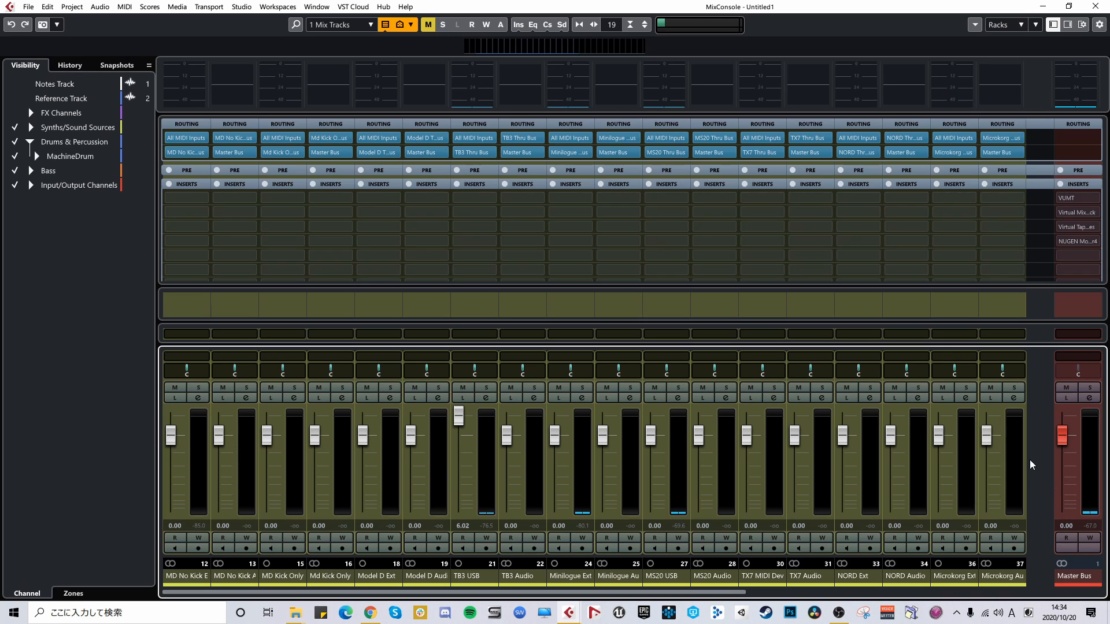
key("F3")
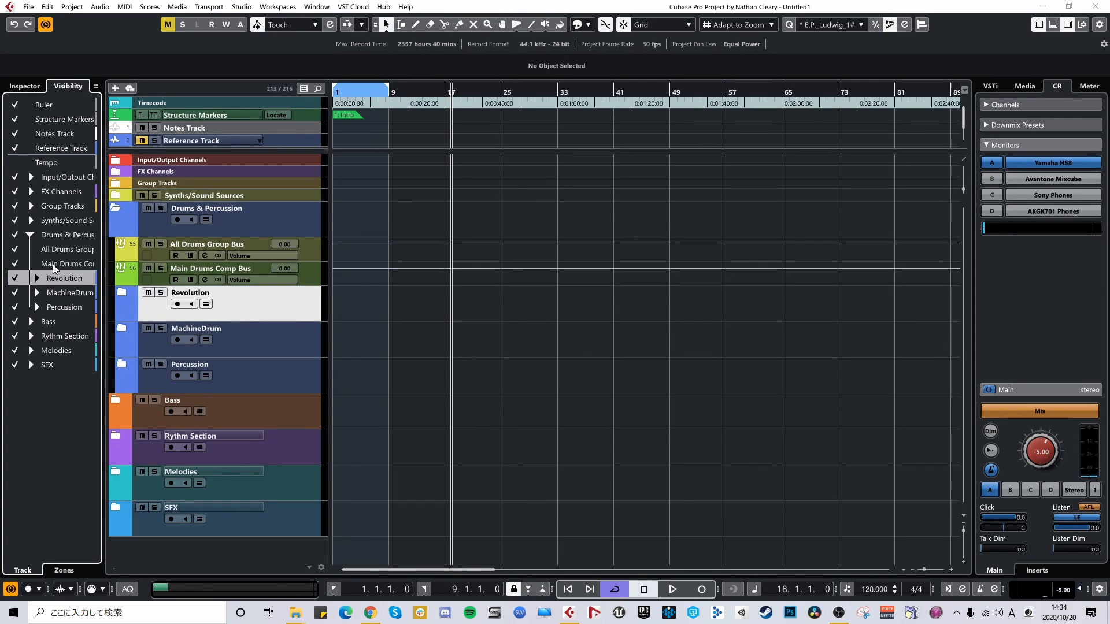
Hide the Revolution folder, view the MachineDrum folder's contents in the Inspector, and make the Revolution folder visible again.
left_click(17, 279)
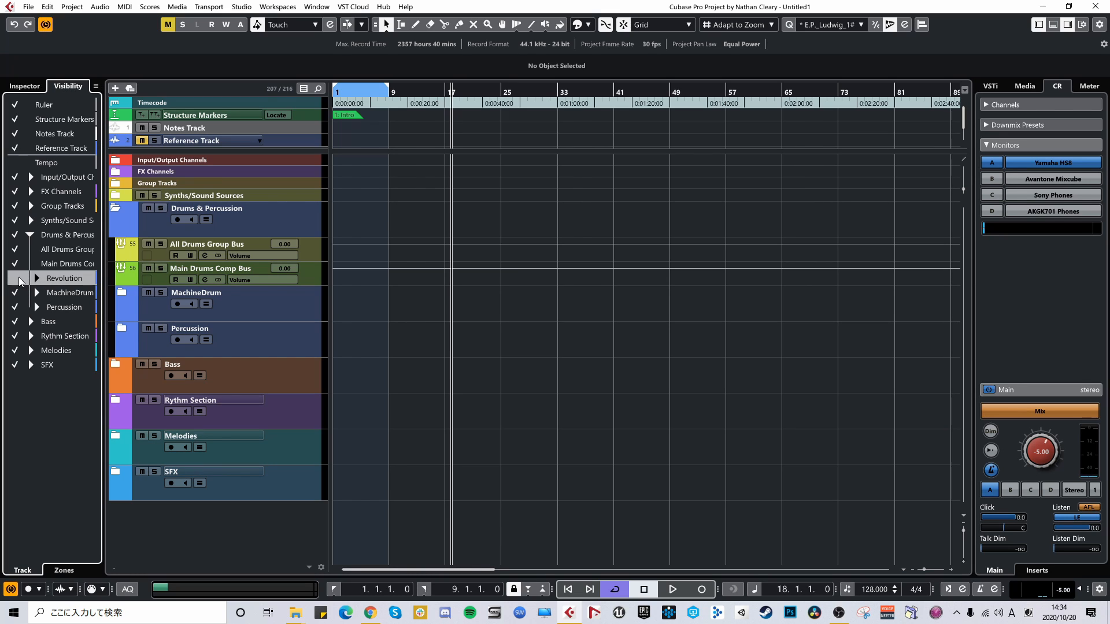
left_click(26, 86)
left_click(296, 301)
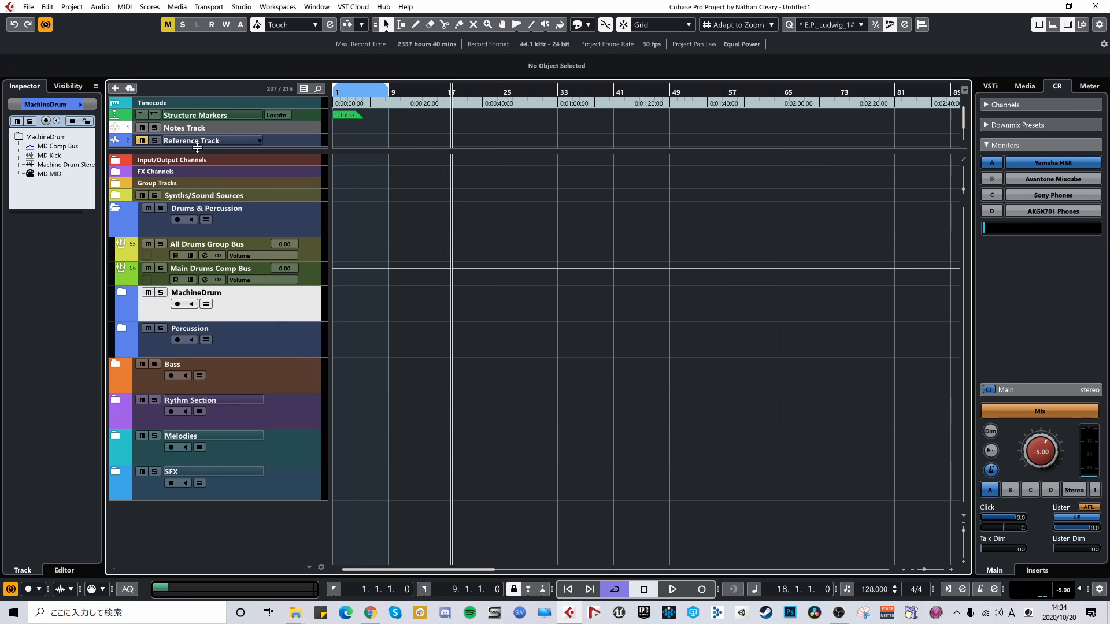
left_click(63, 87)
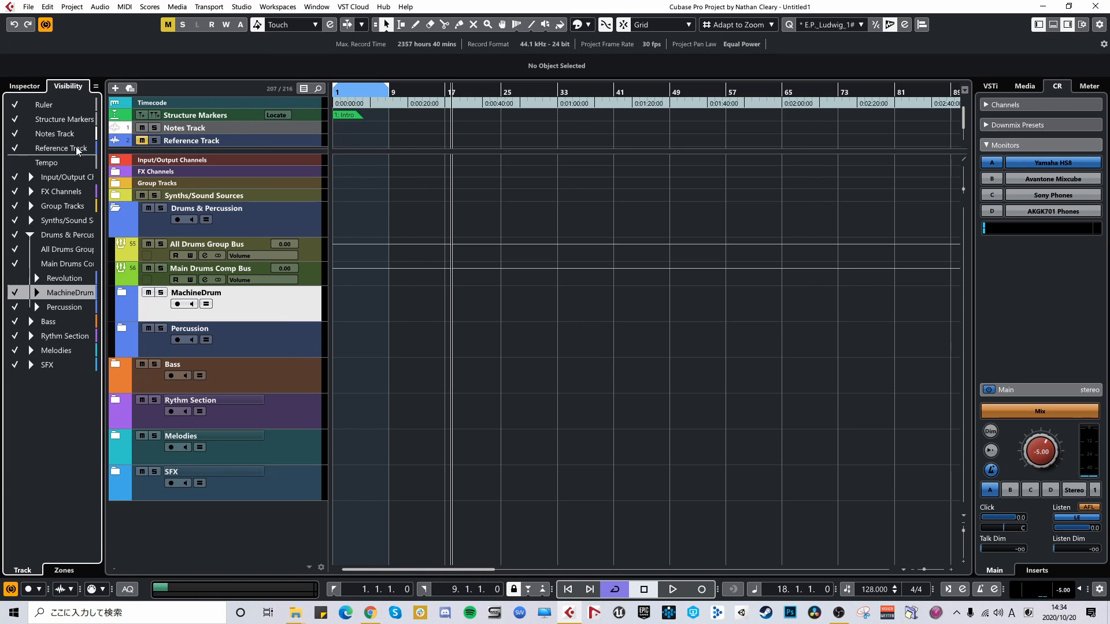
left_click(15, 280)
left_click(273, 298)
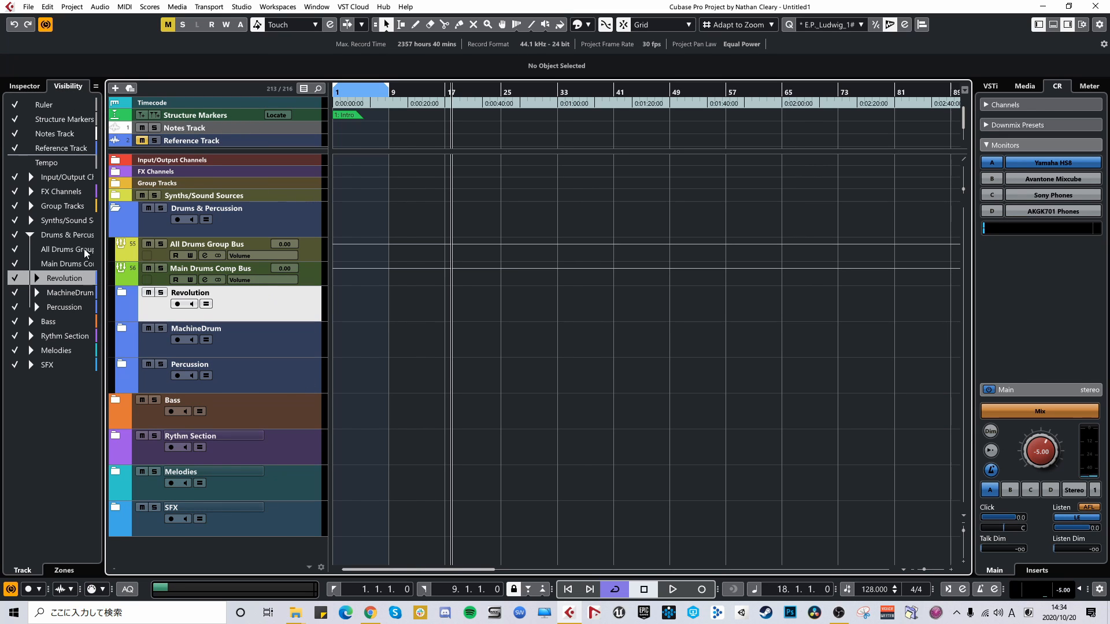
Expand the Revolution folder to view its comp bus and disabled instrument tracks, and collapse it again.
left_click(130, 295)
left_click(122, 293)
left_click(326, 366)
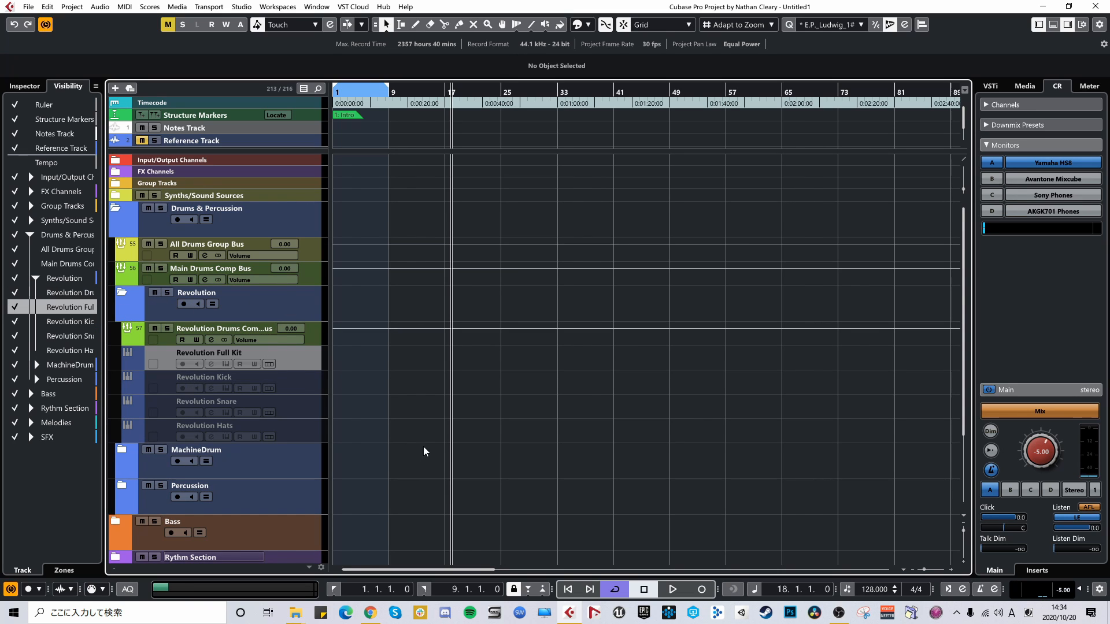
left_click(244, 310)
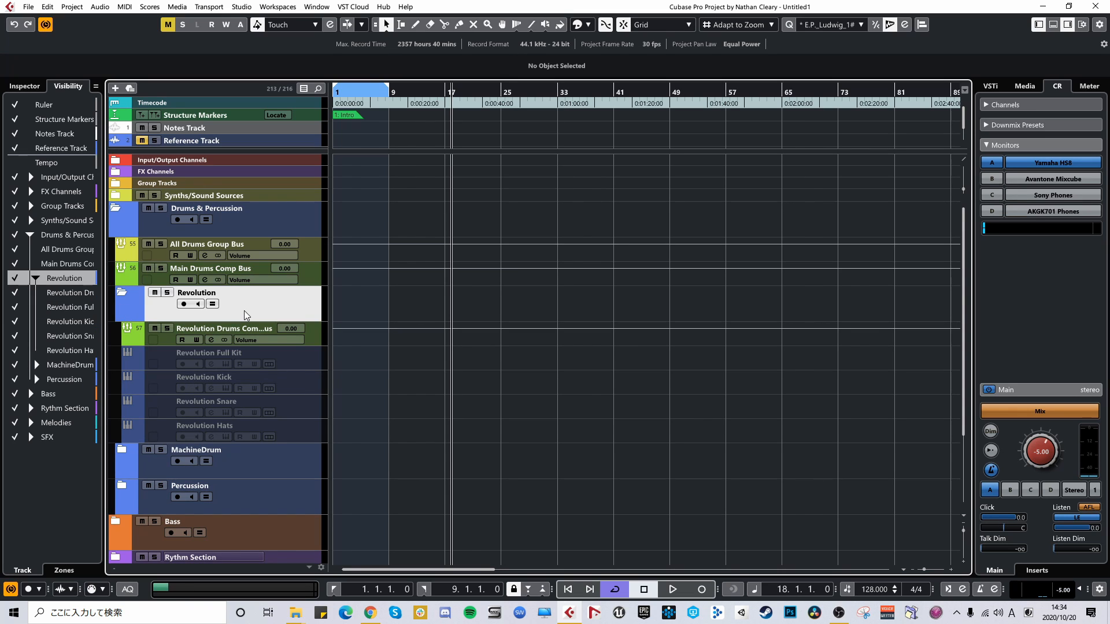
left_click(121, 294)
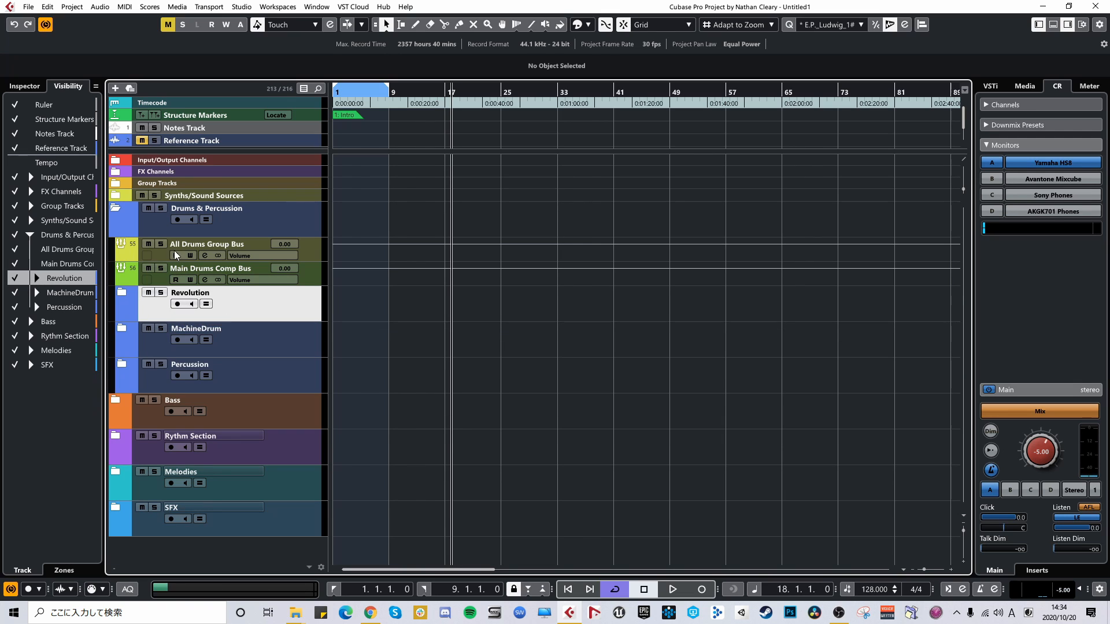
Expand the MachineDrum folder to show its comp bus, MD Kick, Machine Drum Stereo AB and MD MIDI tracks.
left_click(149, 234)
left_click(130, 335)
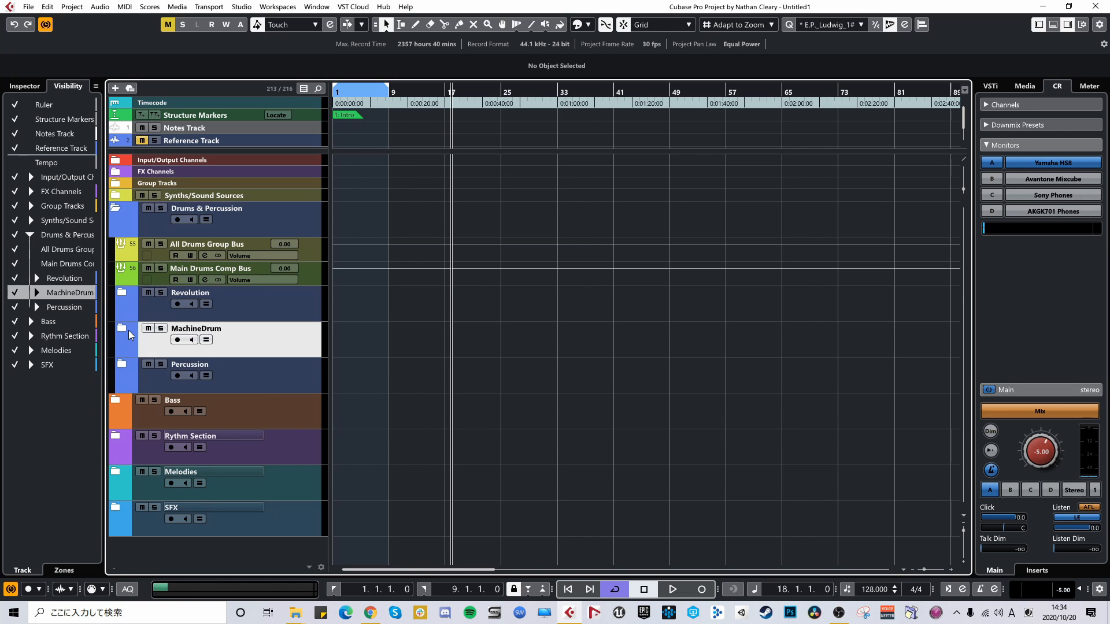
left_click(123, 330)
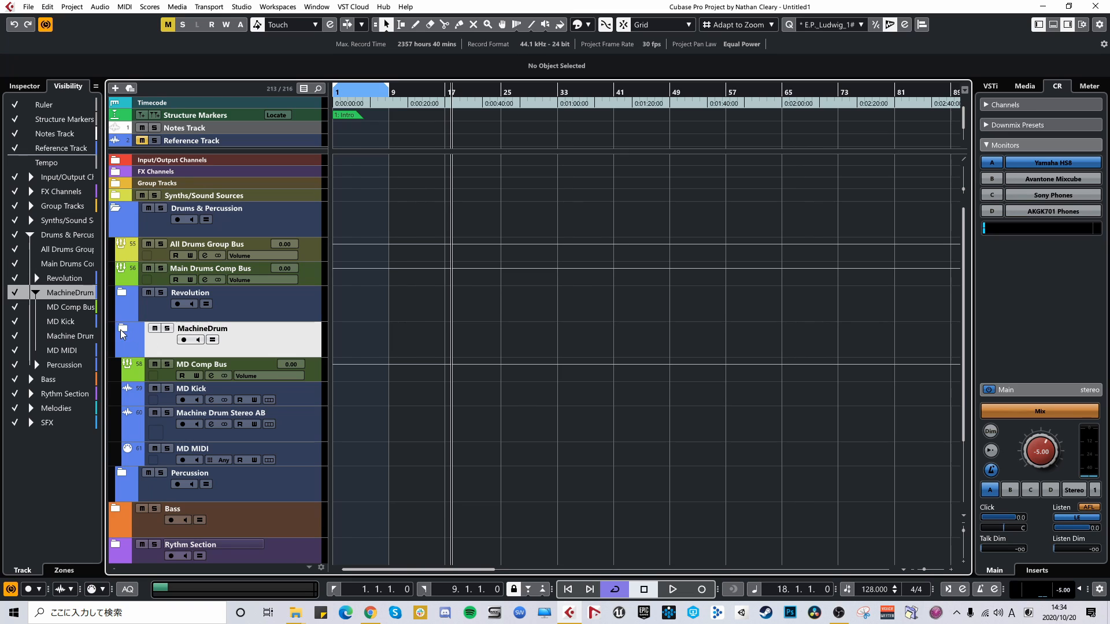
left_click(124, 332)
left_click(174, 312)
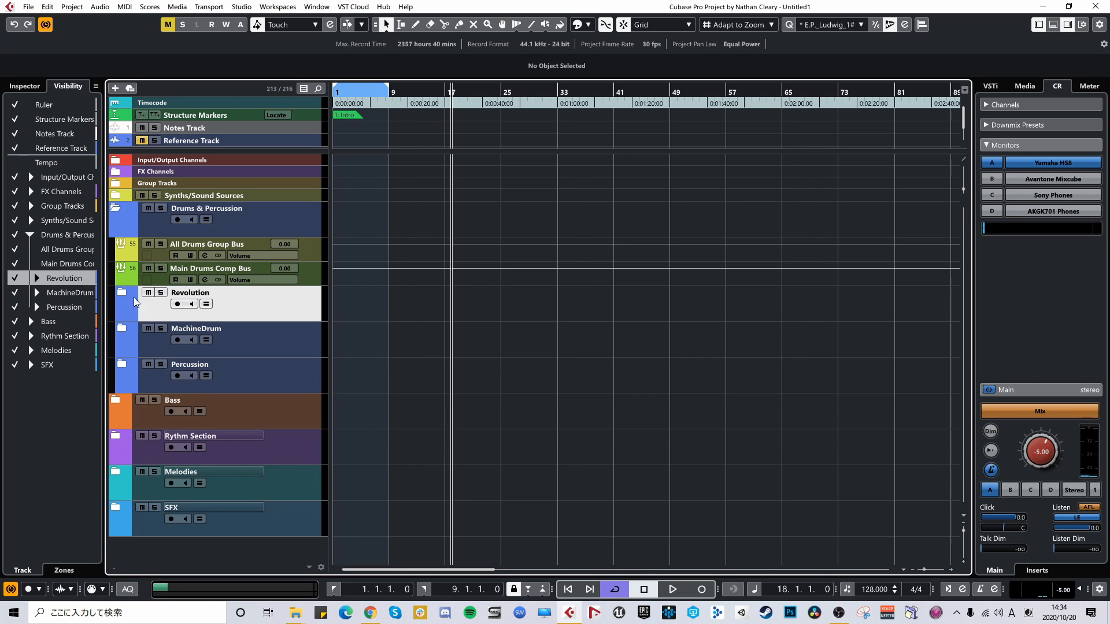
left_click(122, 330)
left_click(256, 334)
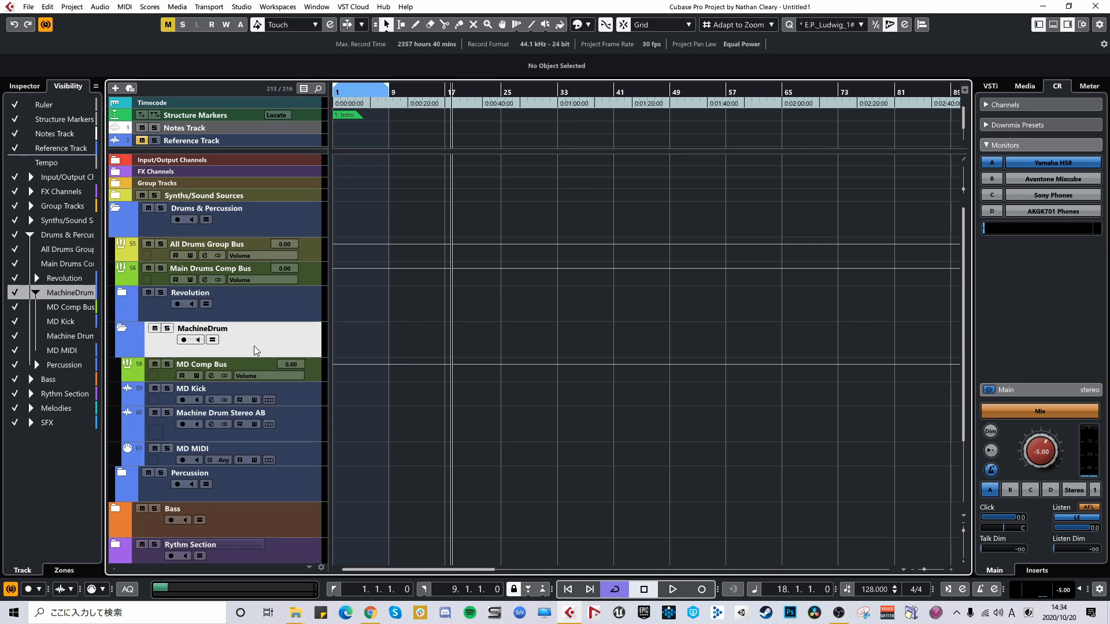
Collapse the MachineDrum folder and its parent Drums & Percussion folder.
left_click(130, 331)
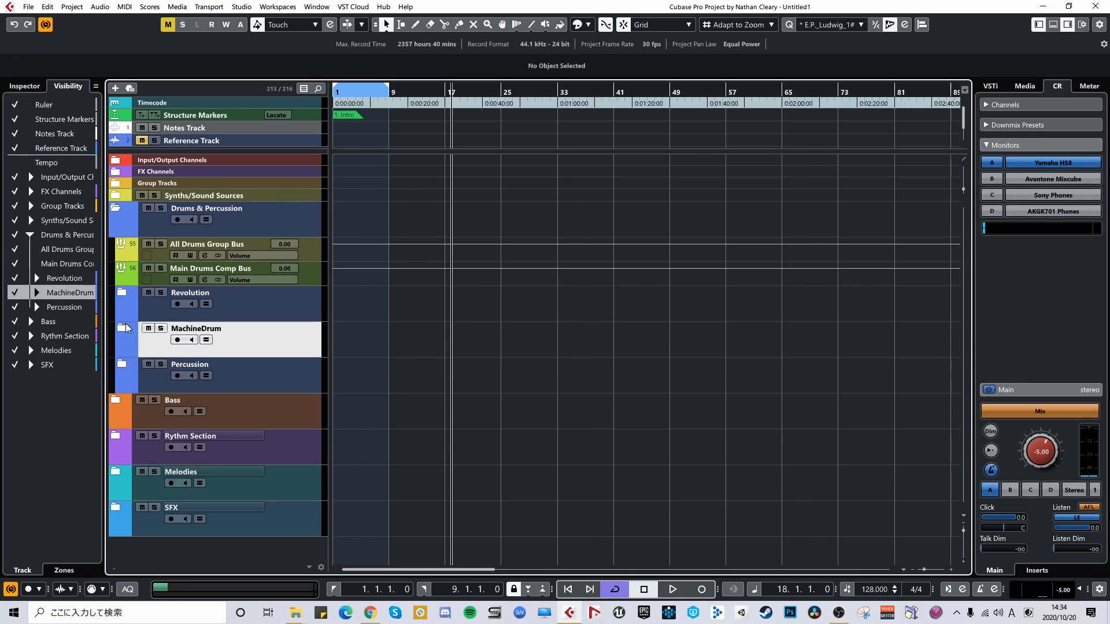
left_click(118, 229)
left_click(117, 211)
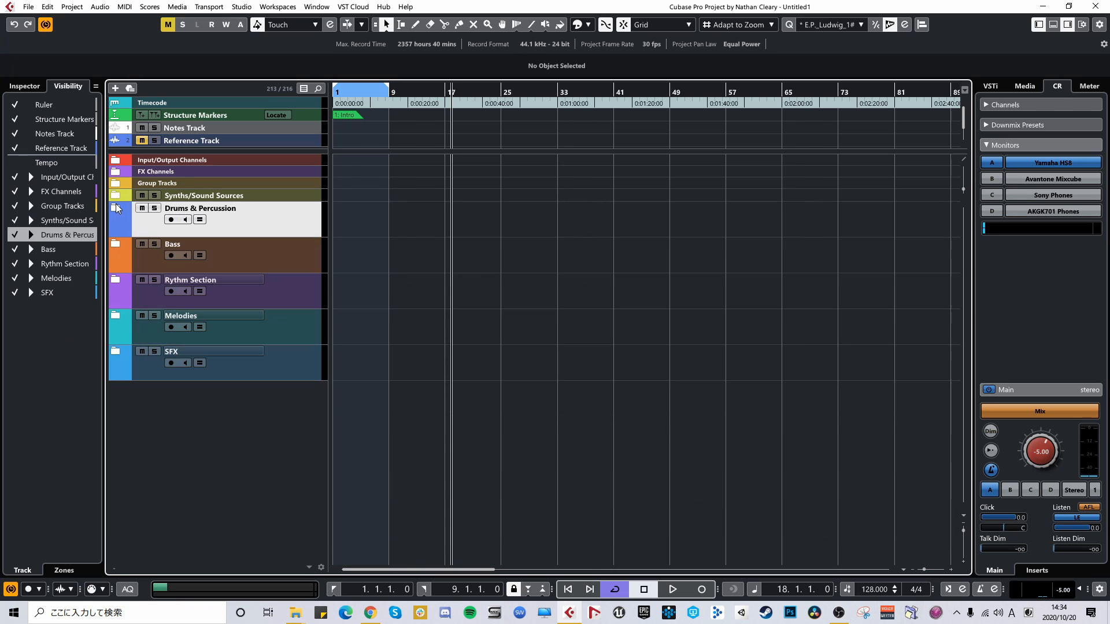
Expand the Bass folder to view its Bass Group Bus and the Live Bass and Synth Bass subfolders.
left_click(120, 243)
left_click(120, 243)
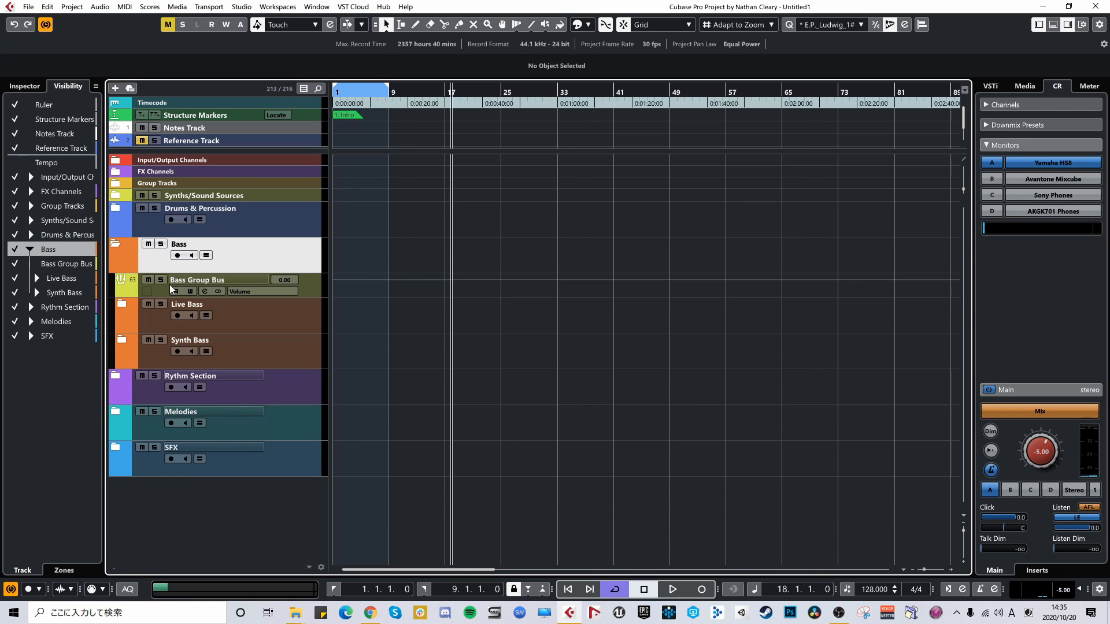
left_click(234, 281)
left_click(259, 320)
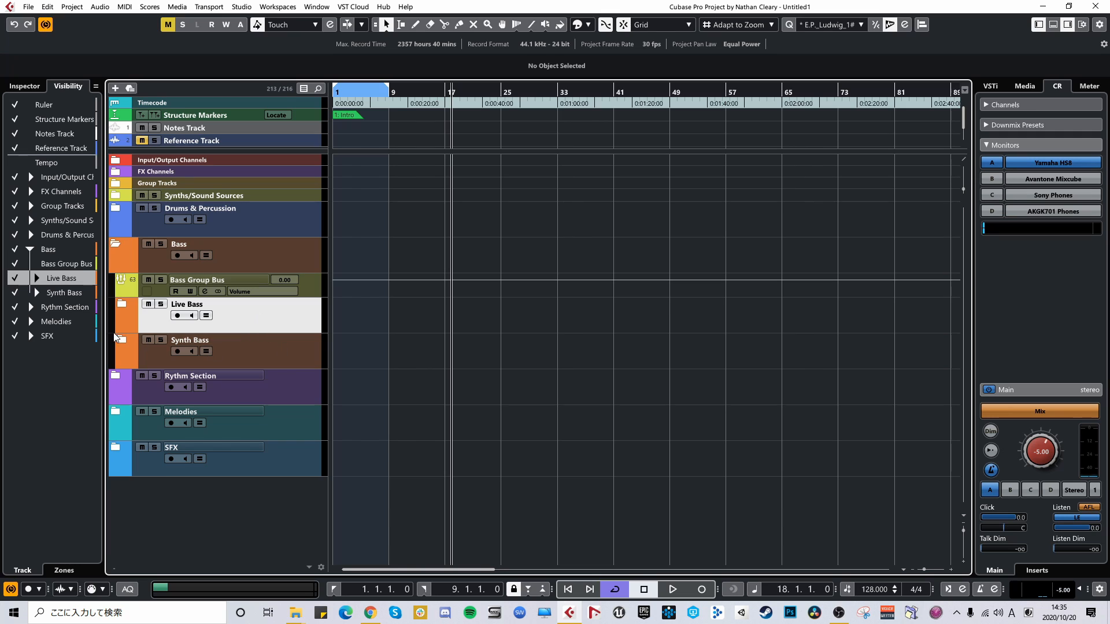
Expand the Live Bass folder to view its comp bus and disabled Live Bass Guitar track, and collapse it again.
left_click(124, 305)
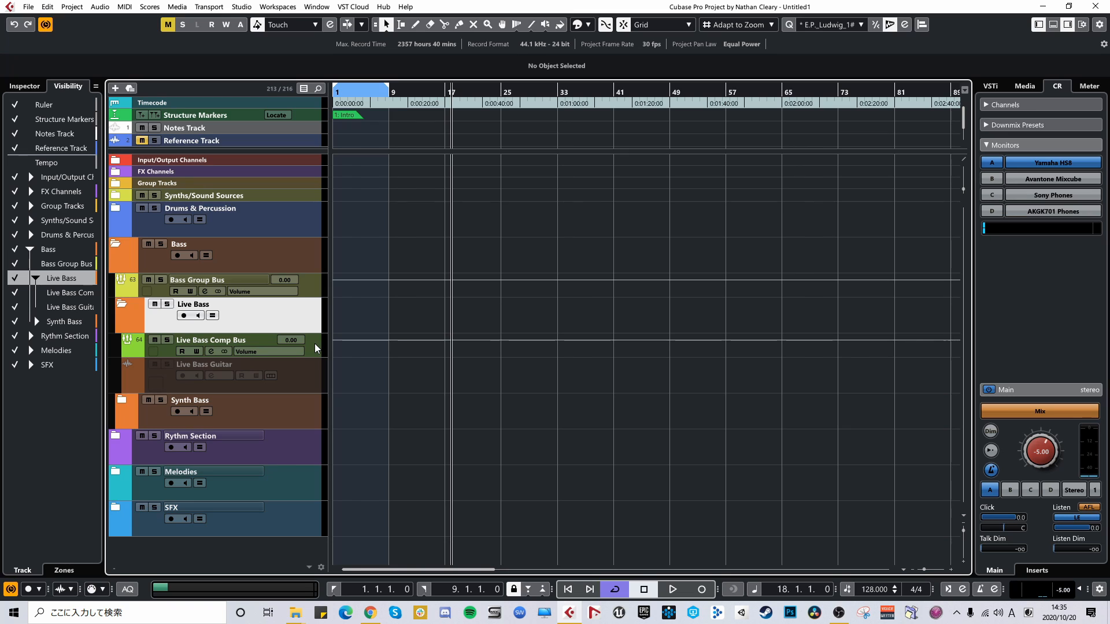
left_click(123, 307)
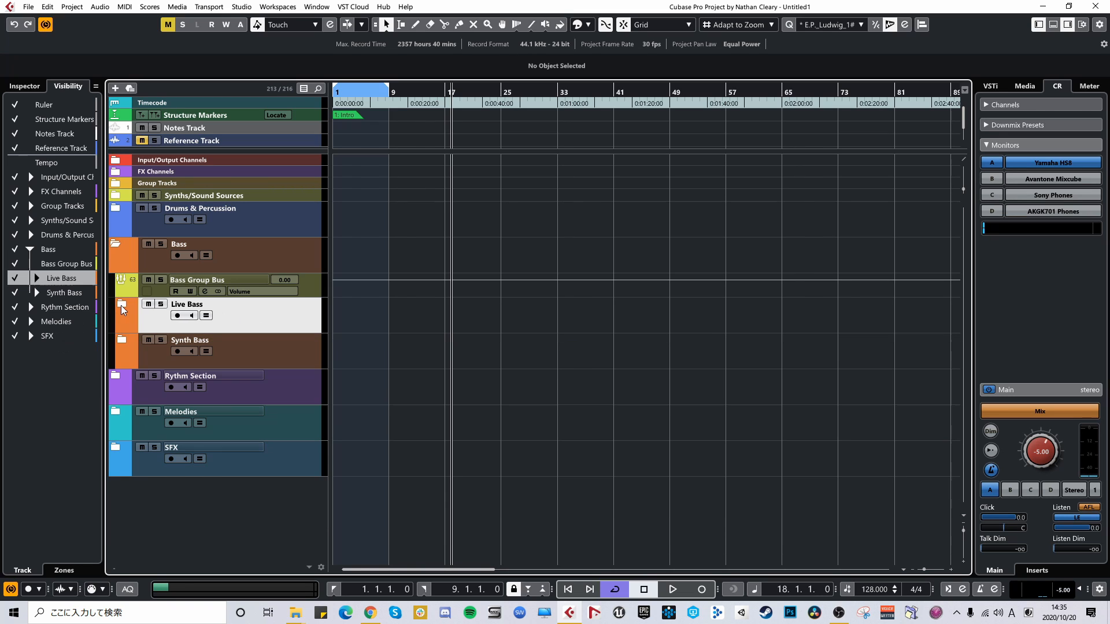
left_click(122, 307)
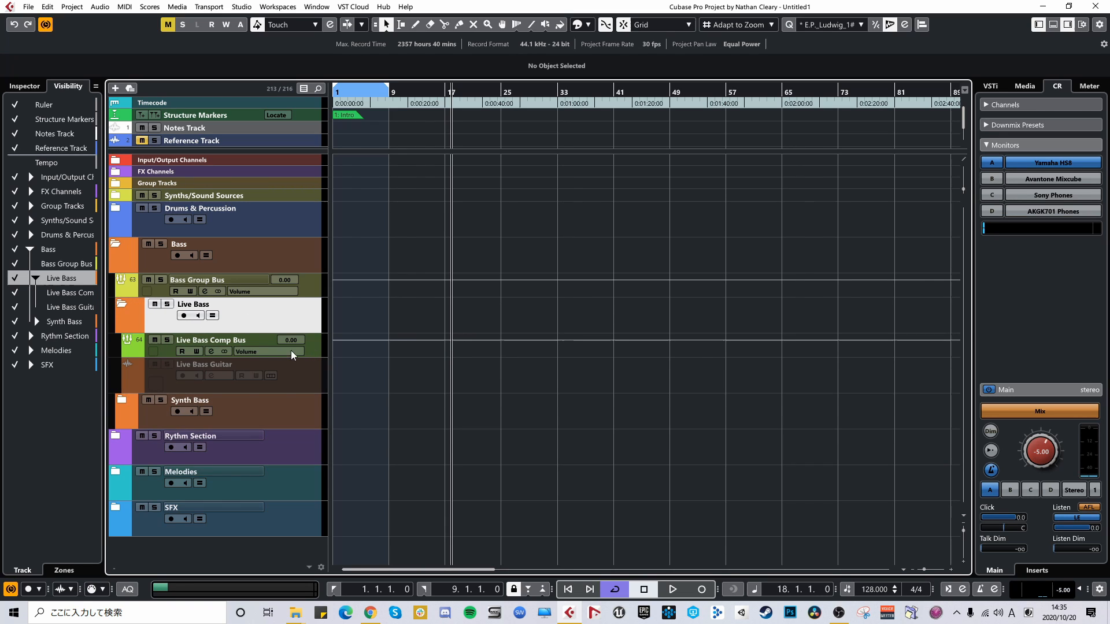
left_click(127, 303)
View the Synth Bass folder's comp bus and TB3 subfolder, and collapse both Synth Bass and the Bass folder.
left_click(128, 350)
left_click(119, 342)
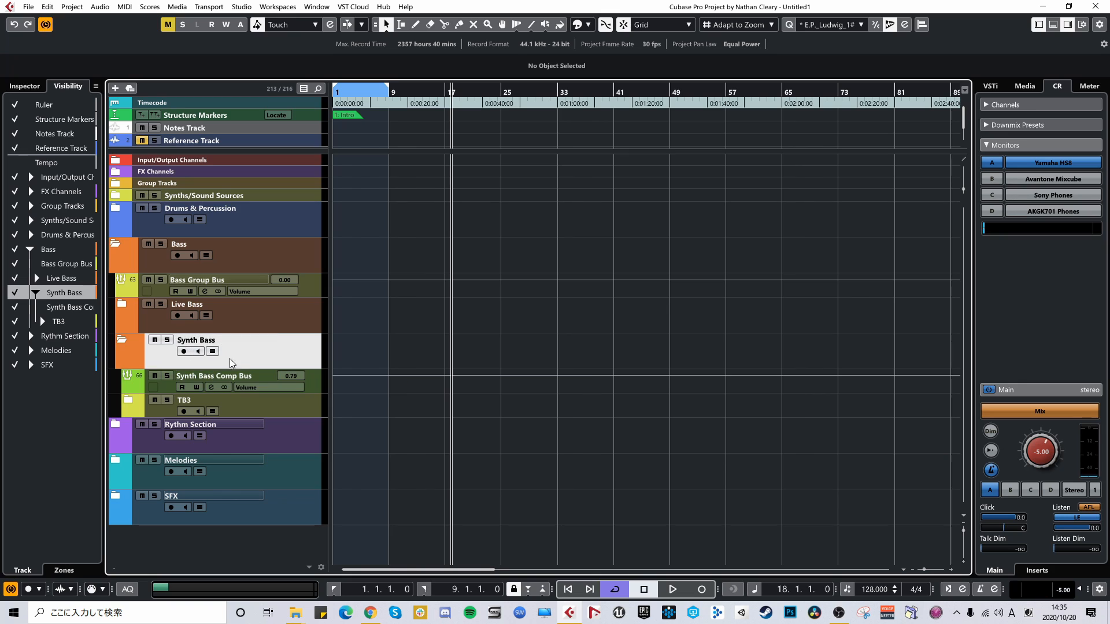
left_click(122, 342)
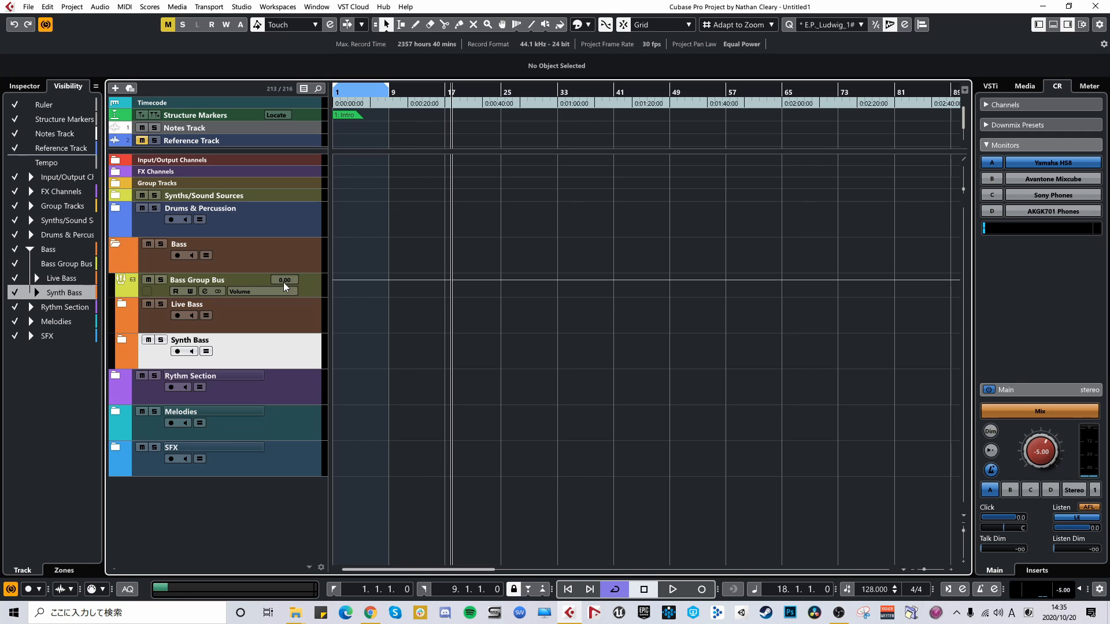
left_click(254, 266)
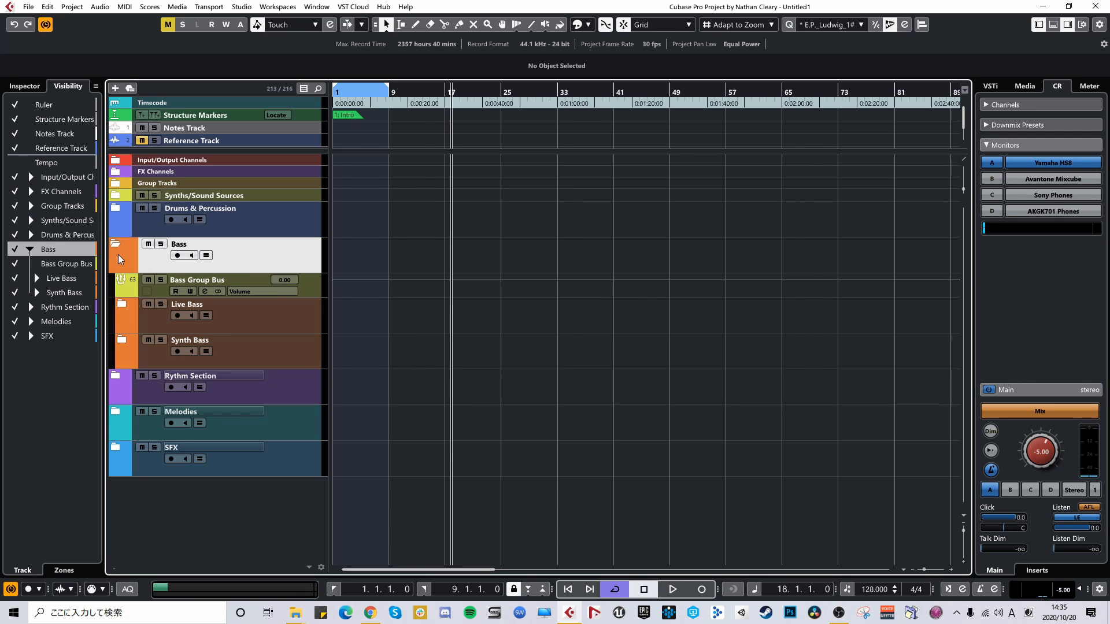
left_click(116, 248)
Expand the Rythm Section folder and examine its Long Rythm Group Bus and Short Rythm Group Bus.
left_click(121, 307)
left_click(118, 281)
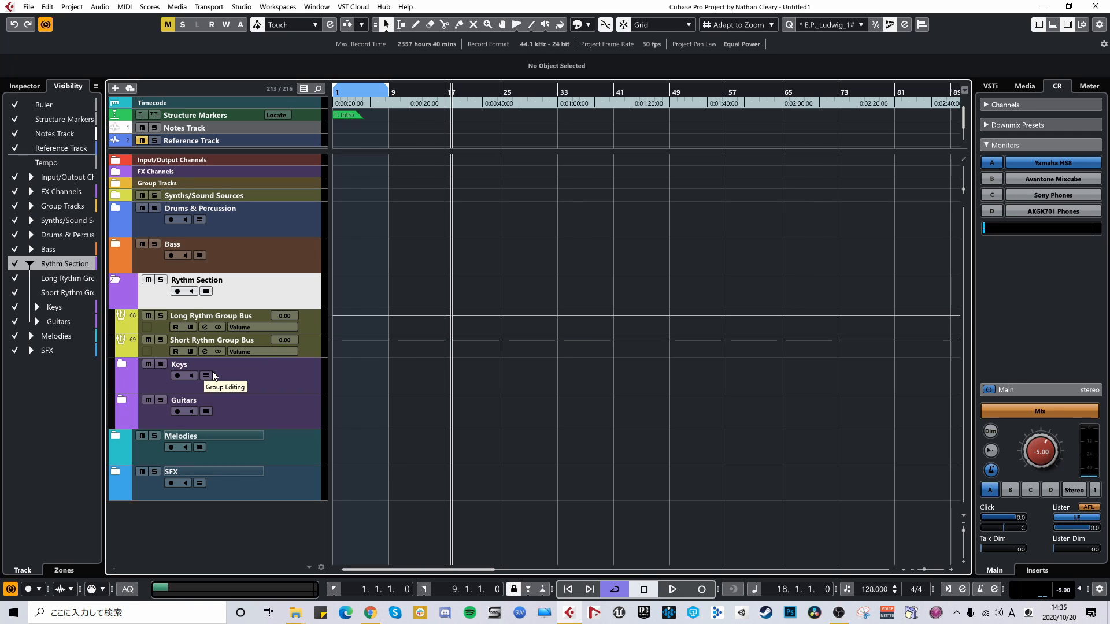
left_click(168, 316)
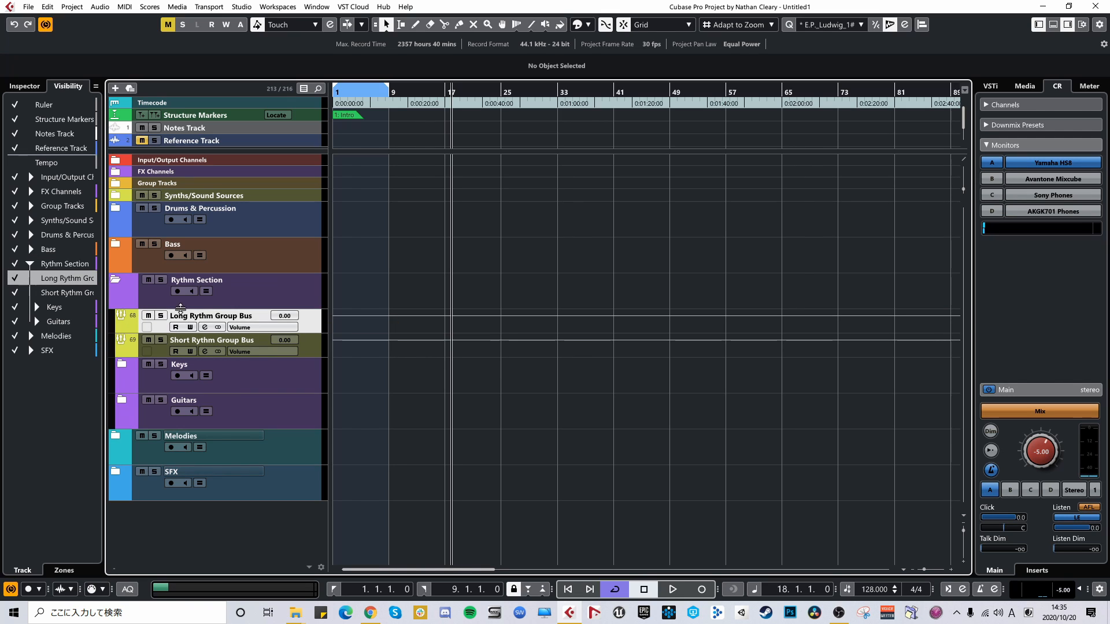
left_click(282, 345)
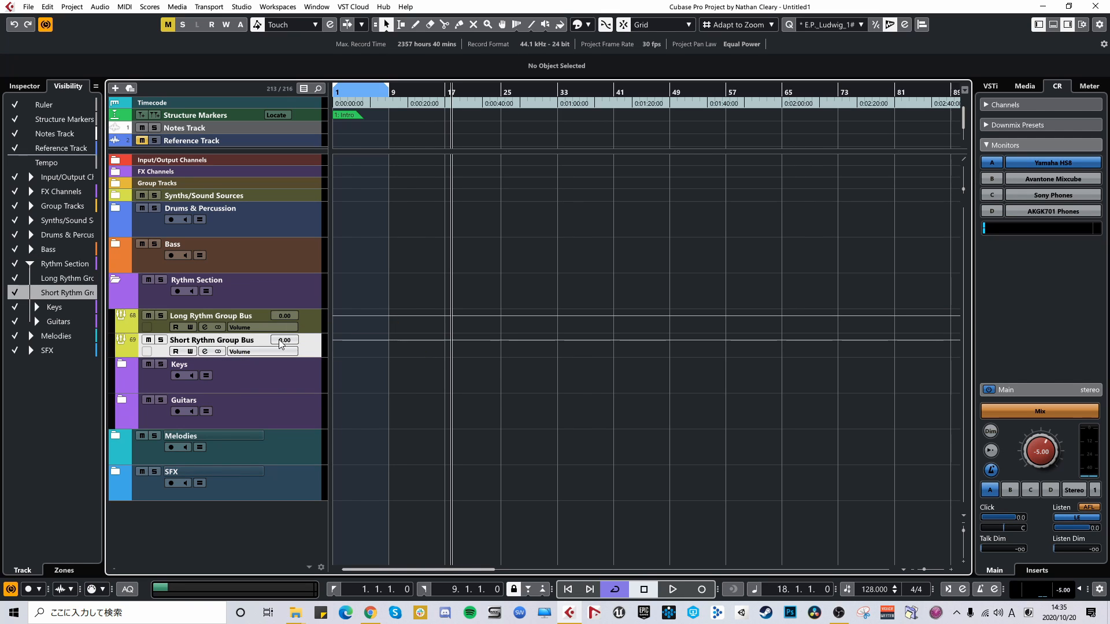
left_click(315, 321)
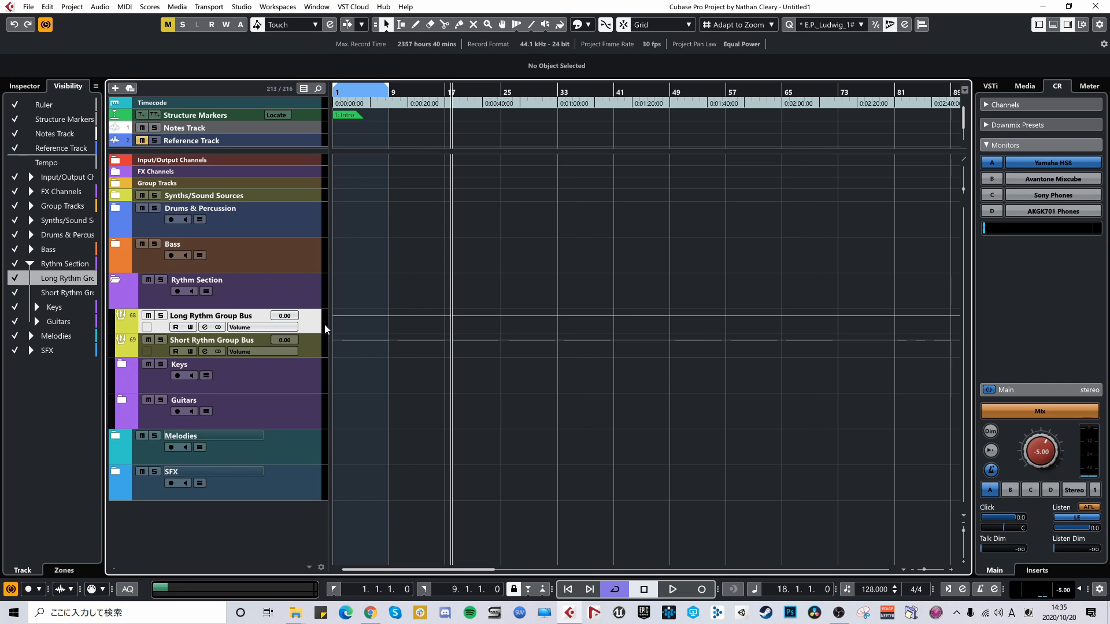
left_click(310, 350)
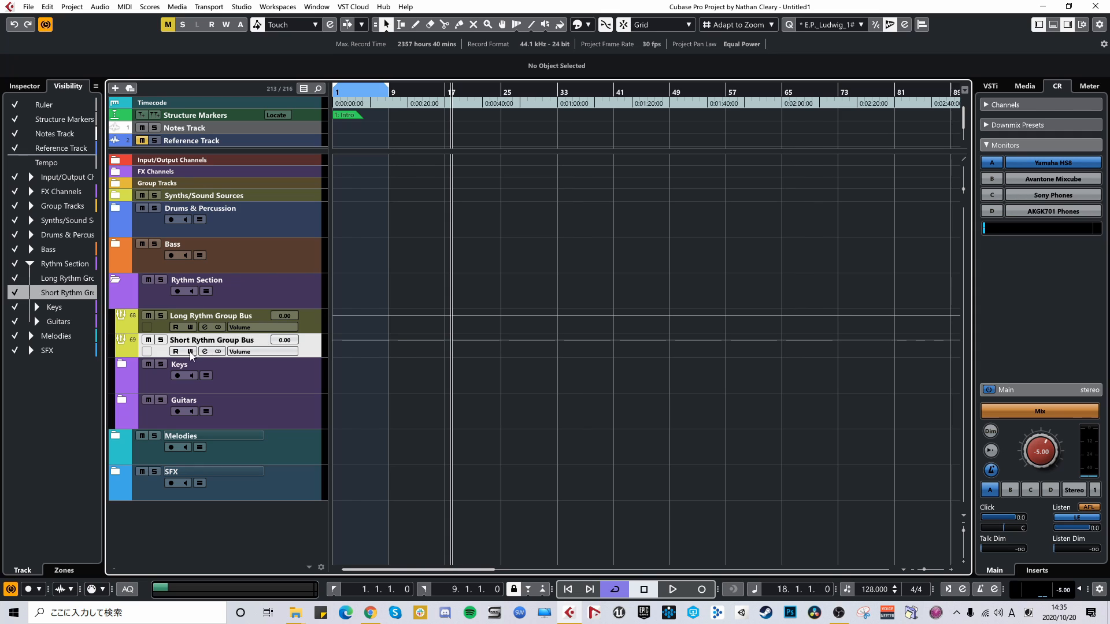
Expand and collapse the Keys and Guitars folders in turn to view their group buses, instrument tracks and subfolders.
left_click(121, 365)
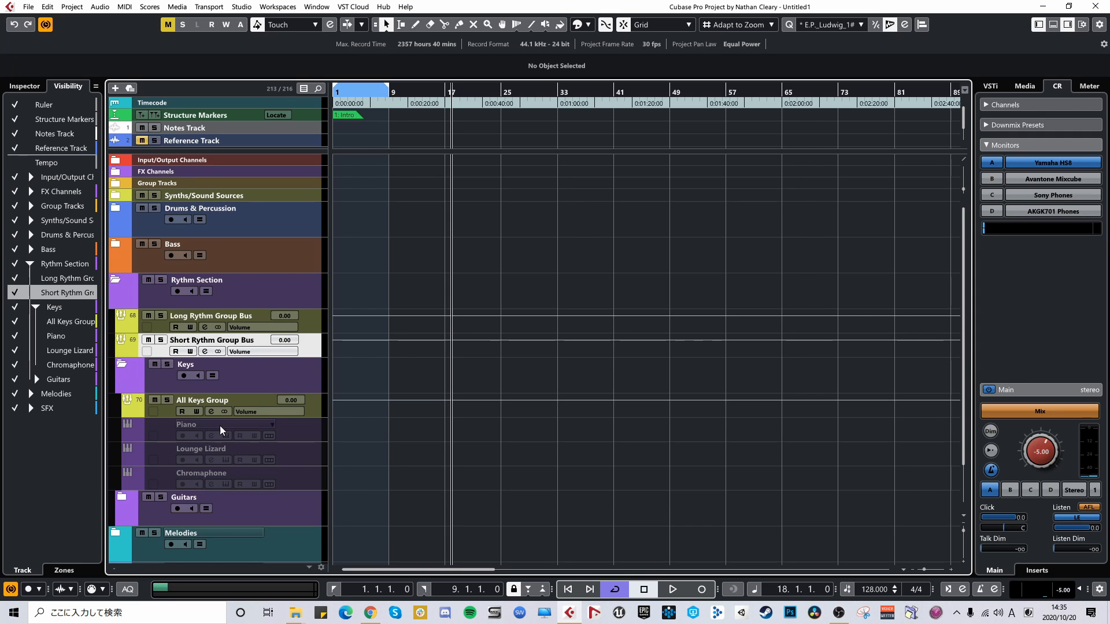
left_click(122, 365)
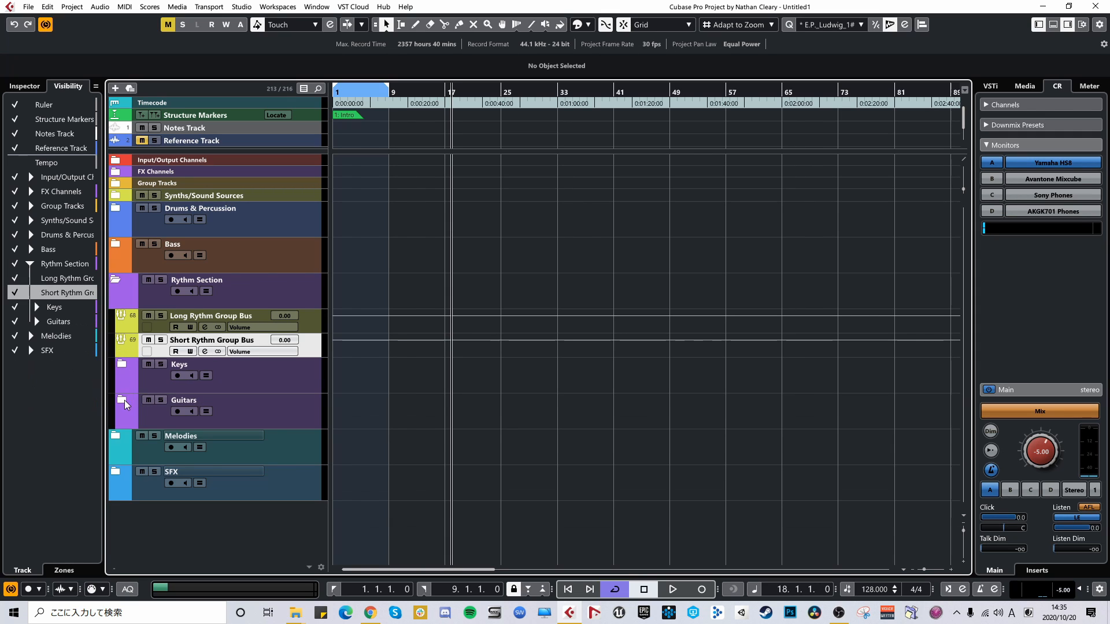
left_click(123, 401)
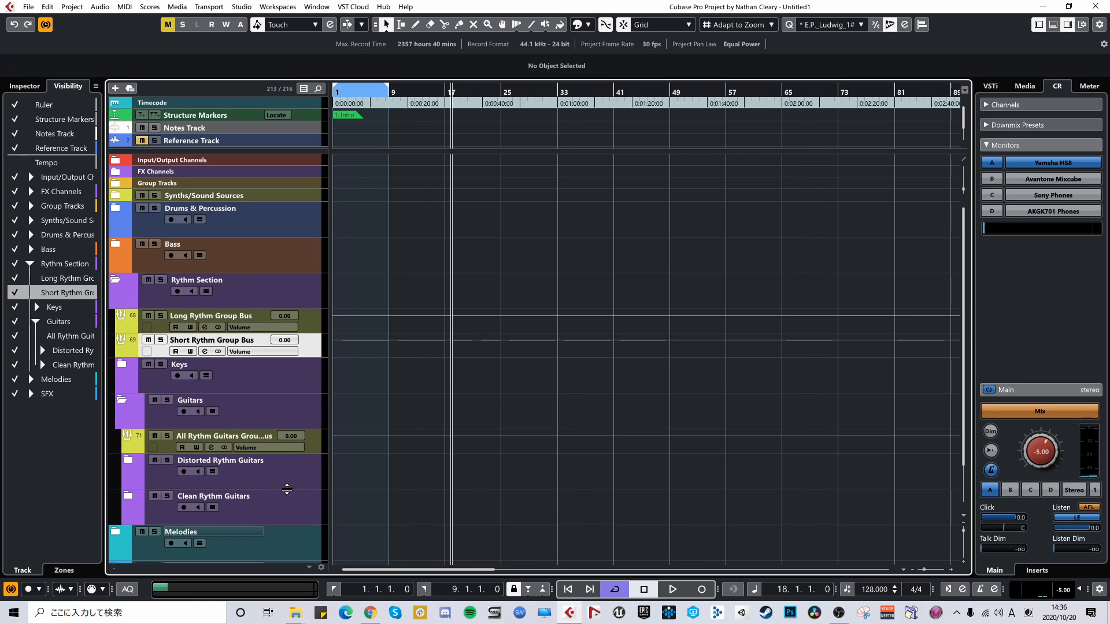
left_click(121, 399)
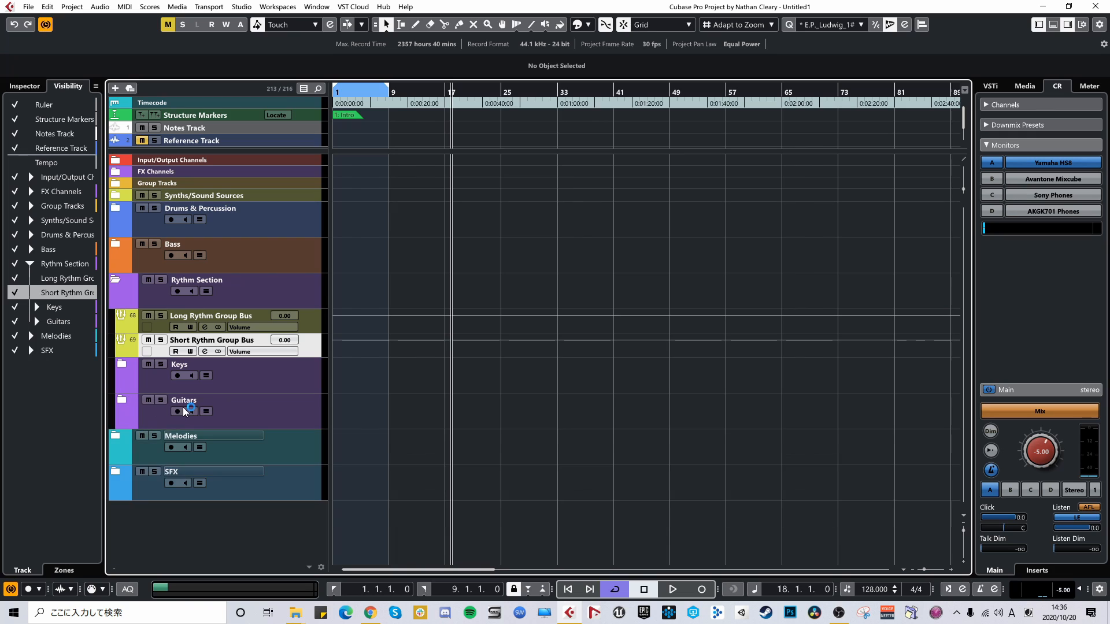
Select the Rythm Section folder and collapse it.
left_click(254, 384)
left_click(215, 300)
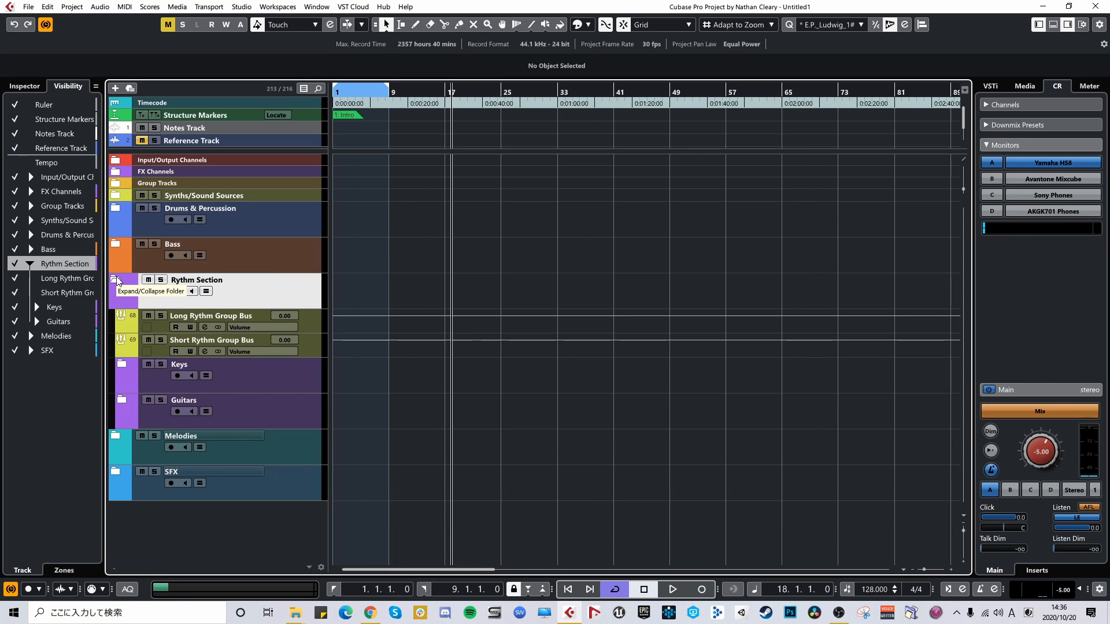
left_click(118, 282)
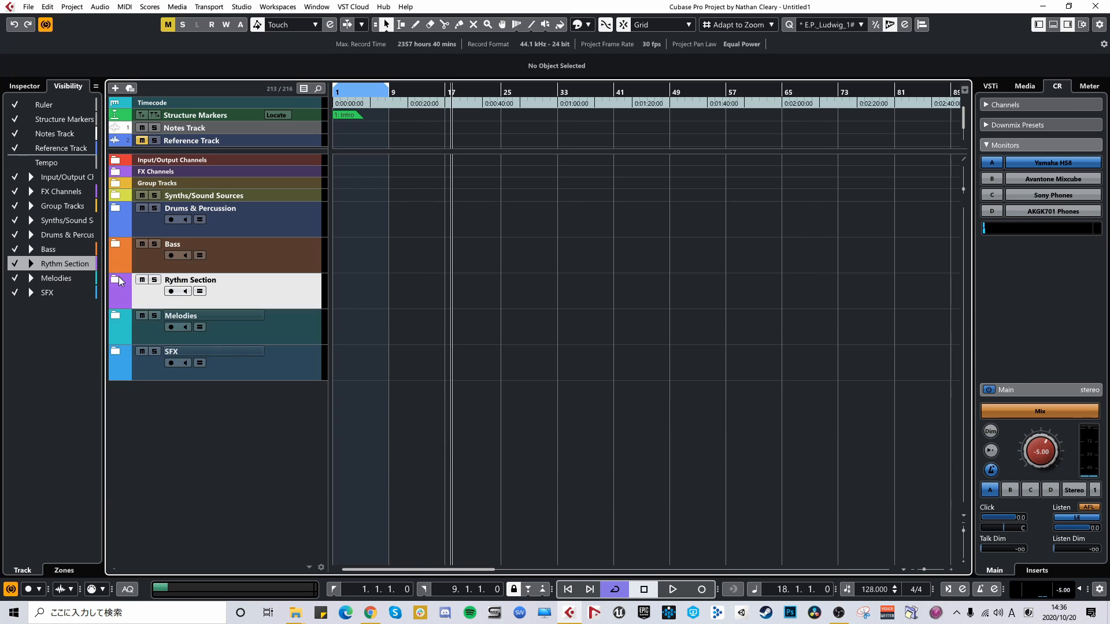
Expand the Melodies folder to view its All Melodies Section Bus, instrument subfolders and disabled Horns track.
left_click(130, 333)
left_click(118, 317)
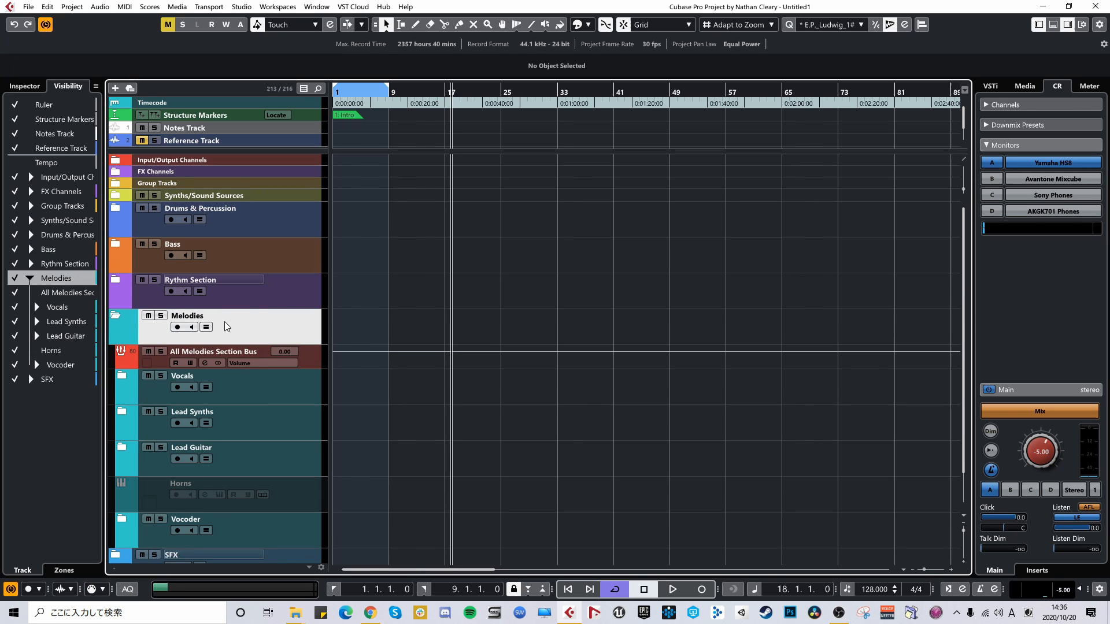
left_click(309, 355)
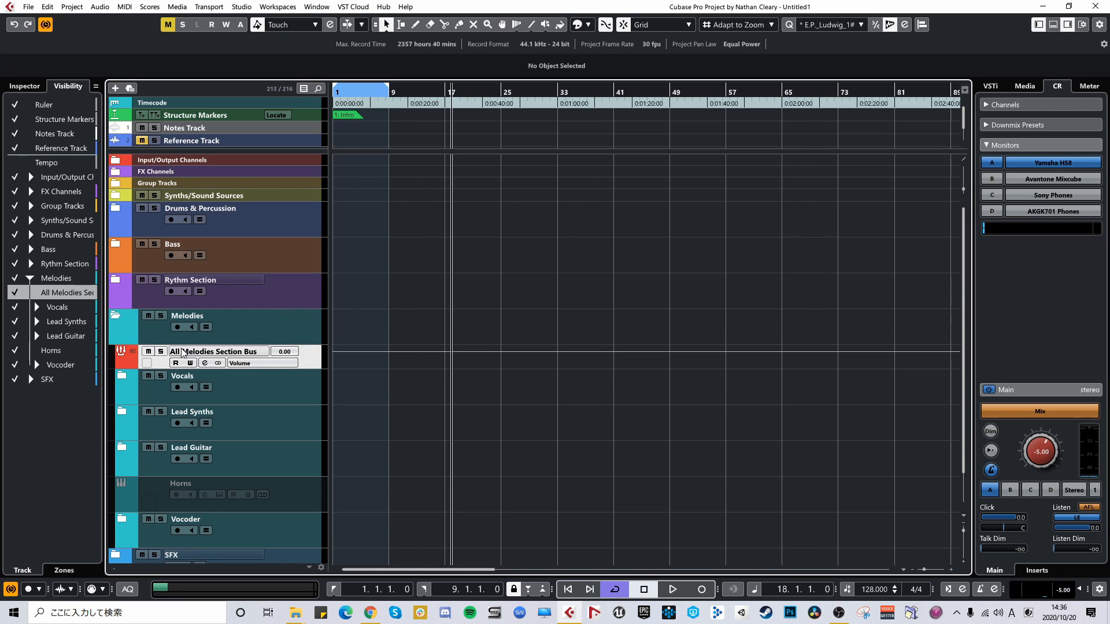
scroll(272, 445, "down", 1)
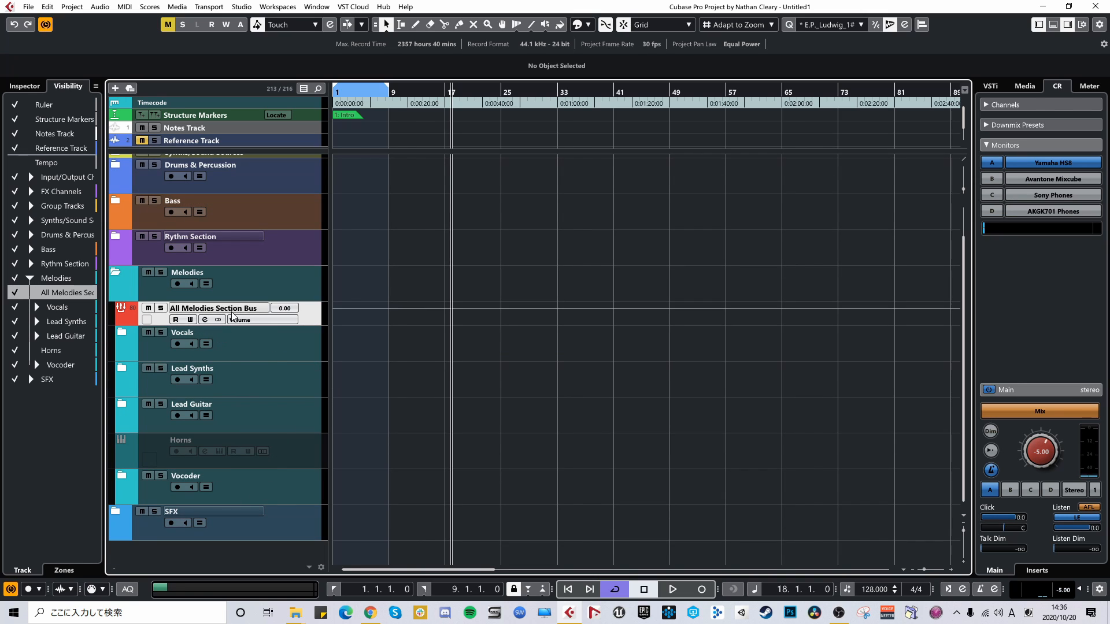
Expand the Vocals folder and its Main Vocals subfolder to show the section bus, comp bus, VCA and vocal tracks.
left_click(244, 357)
left_click(121, 332)
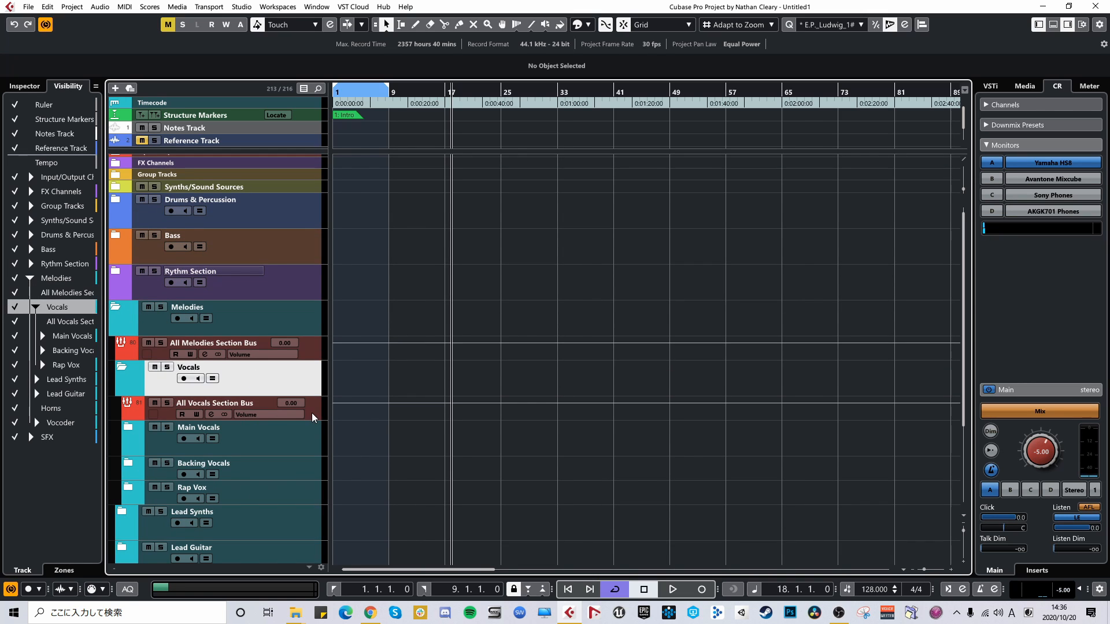
scroll(306, 358, "down", 1)
left_click(307, 358)
double_click(289, 362)
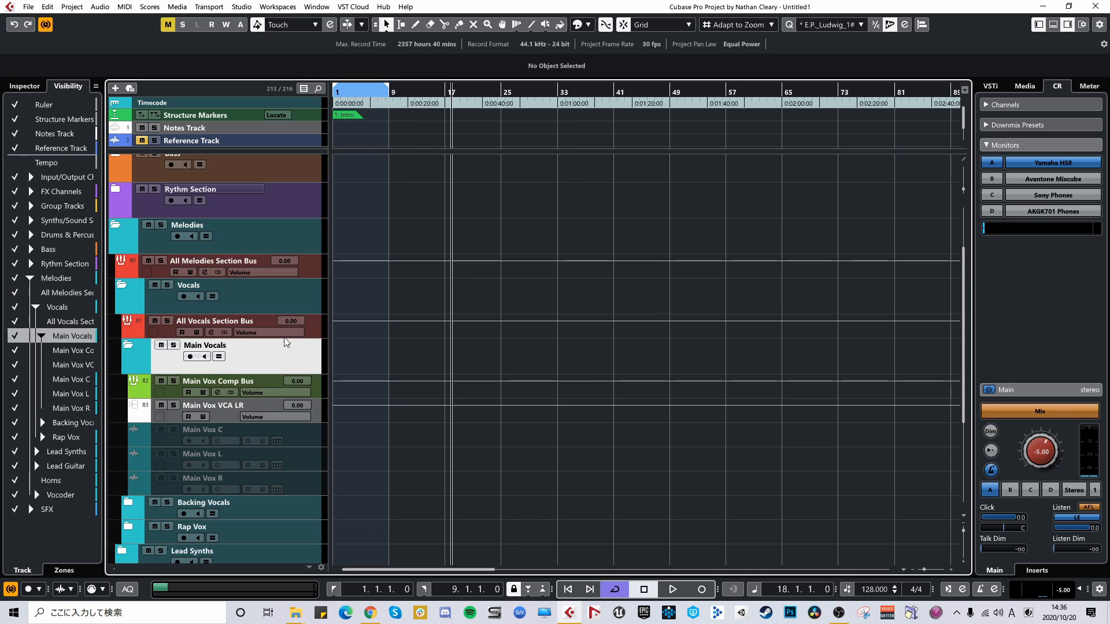
Examine the Main Vox VCA LR fader track and the disabled Main Vox C, L and R tracks it relates to.
left_click(226, 410)
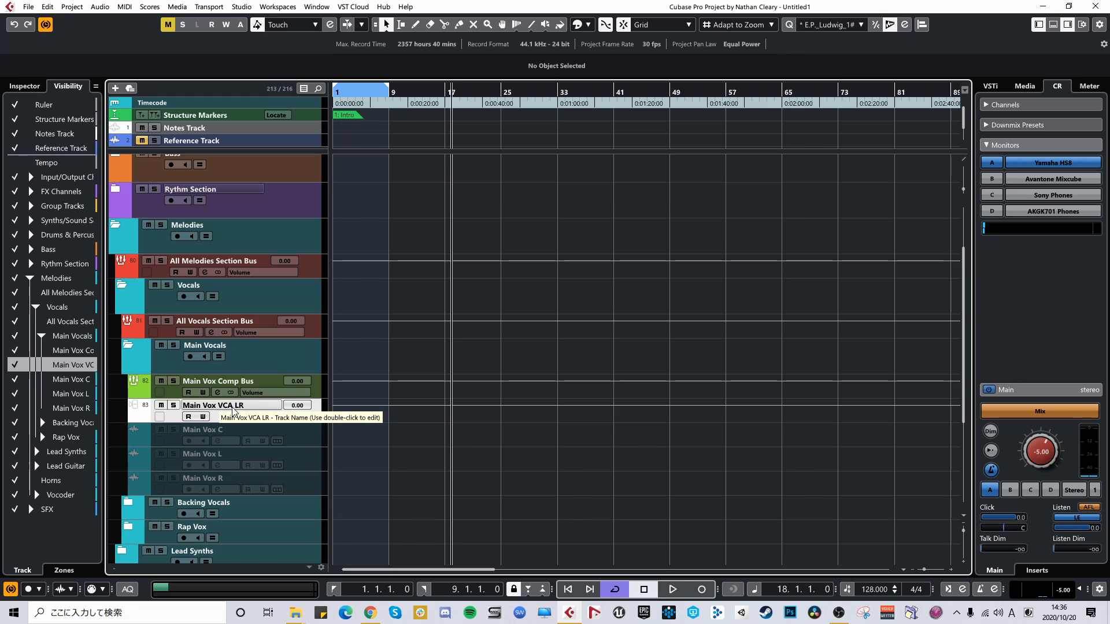
left_click(305, 461)
left_click(313, 438)
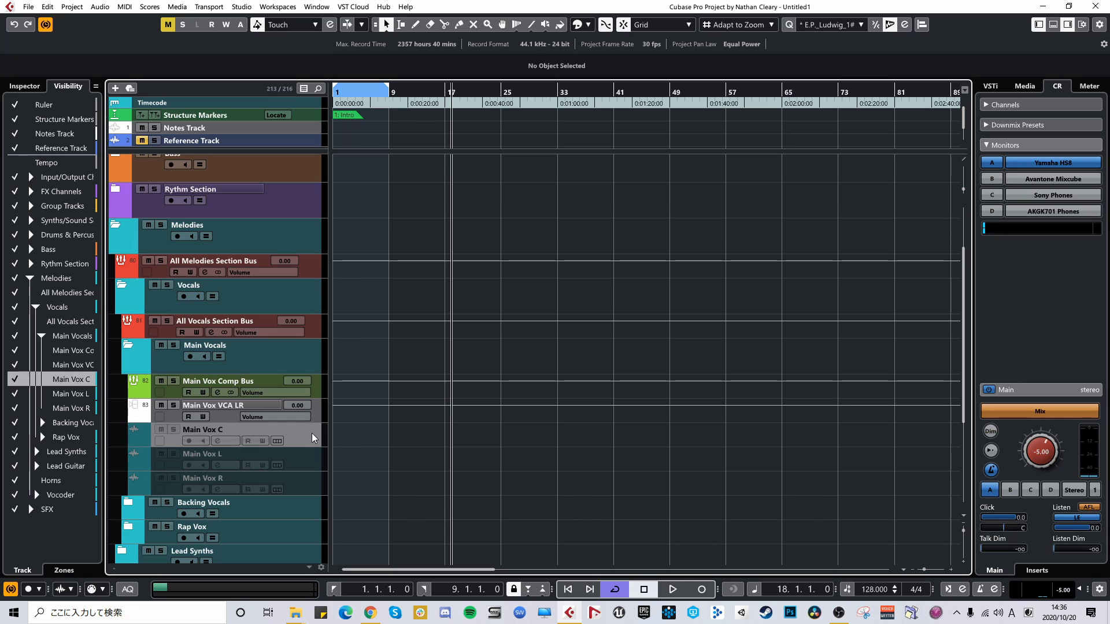
left_click(314, 459)
left_click(314, 486)
left_click(315, 458)
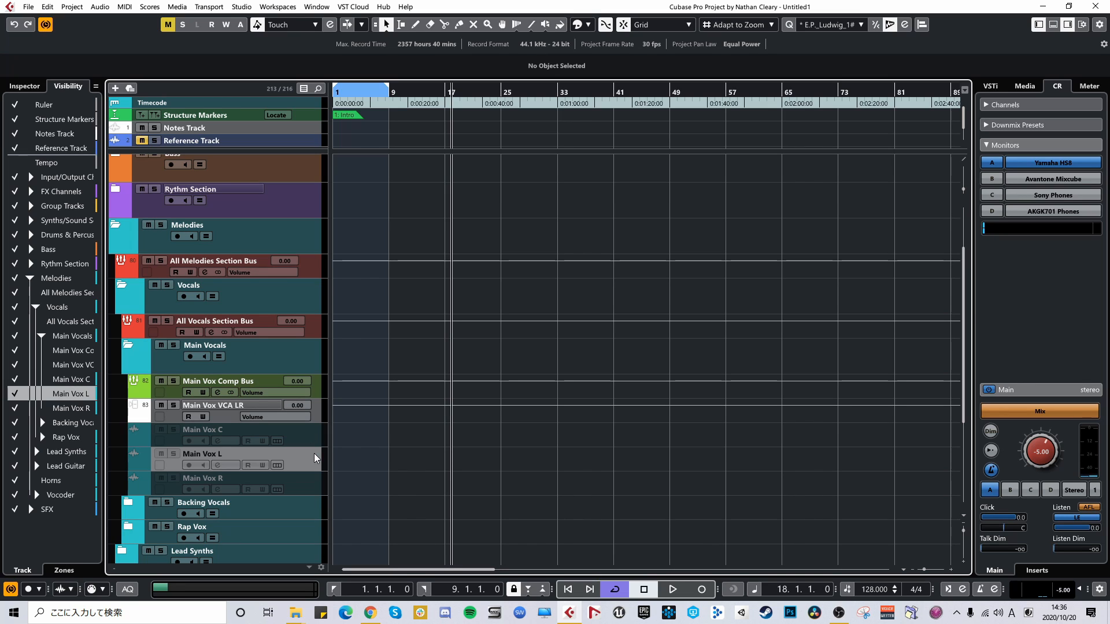
left_click(310, 483)
left_click(310, 466)
left_click(299, 484)
left_click(312, 457)
Show the Inspector and compare the settings of the Main Vox L and Main Vox R tracks.
left_click(30, 89)
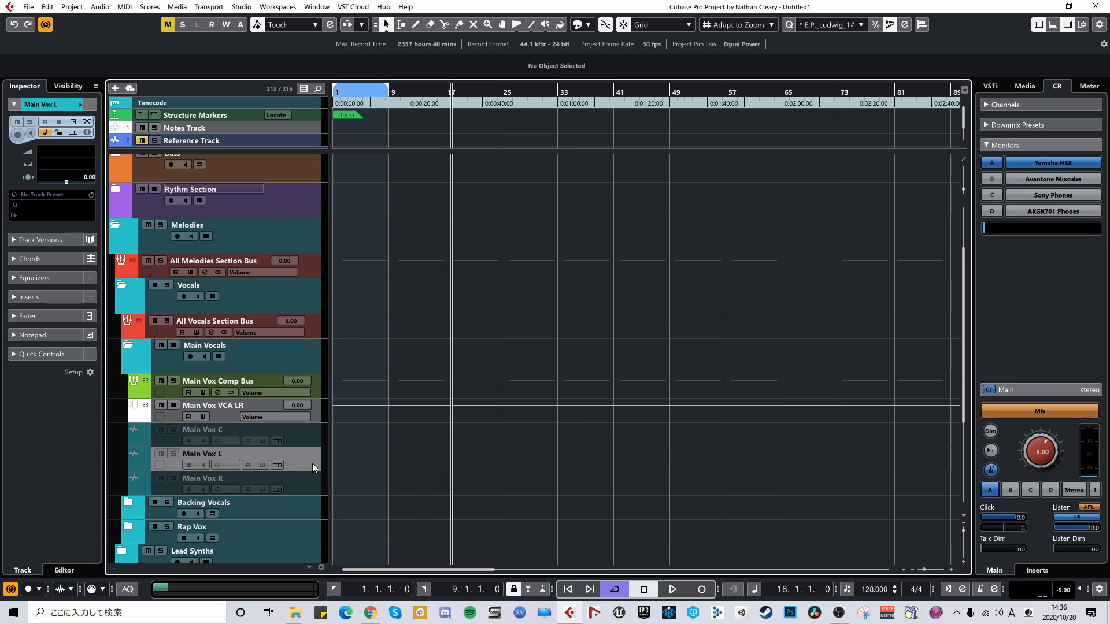
left_click(314, 490)
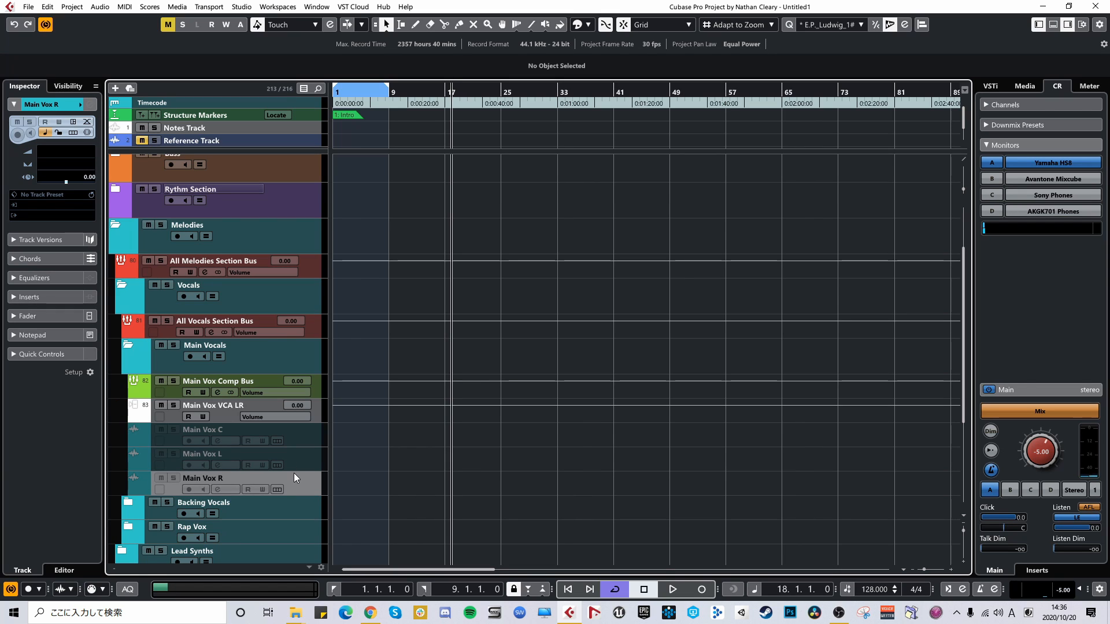
left_click(295, 469)
left_click(307, 479)
left_click(310, 465)
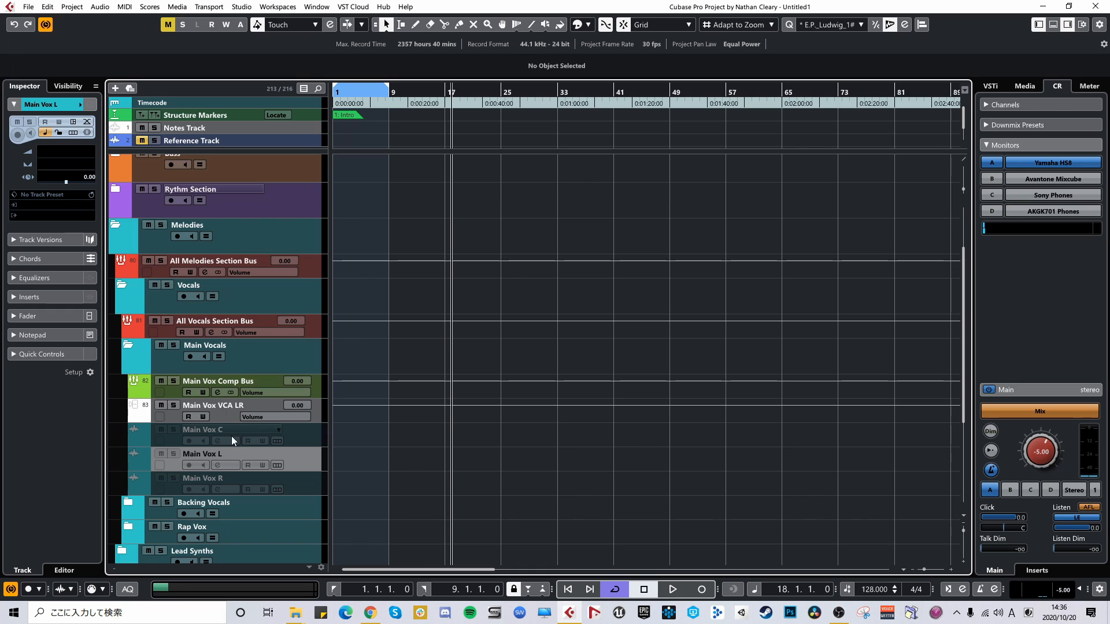
View Main Vox C, the Main Vox Comp Bus routing and the Main Vocals folder's contents in the Inspector.
left_click(310, 431)
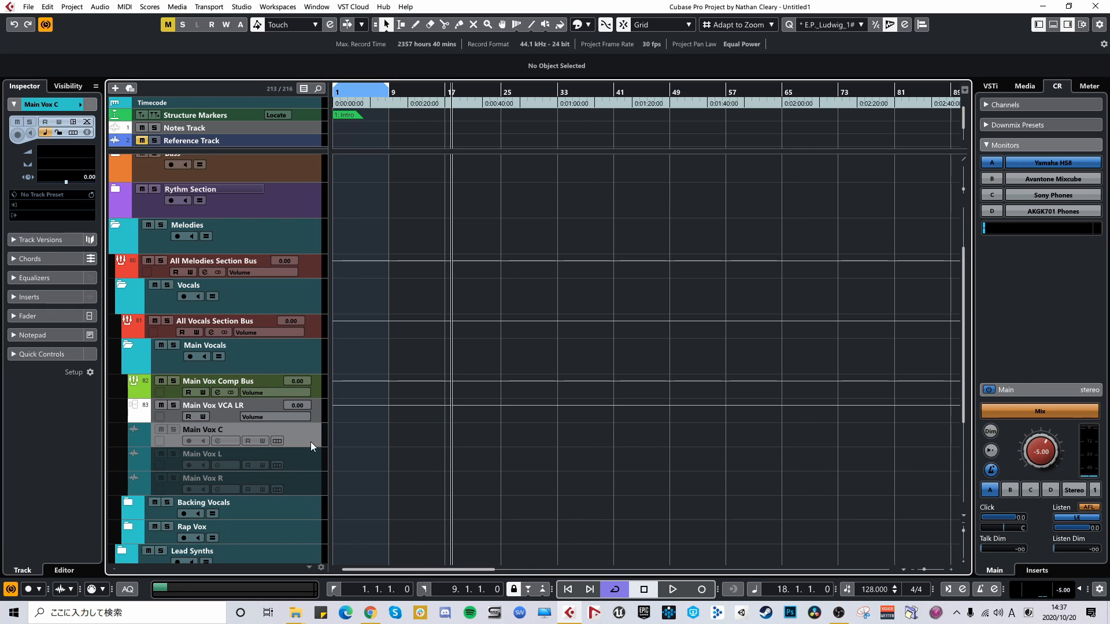
left_click(220, 386)
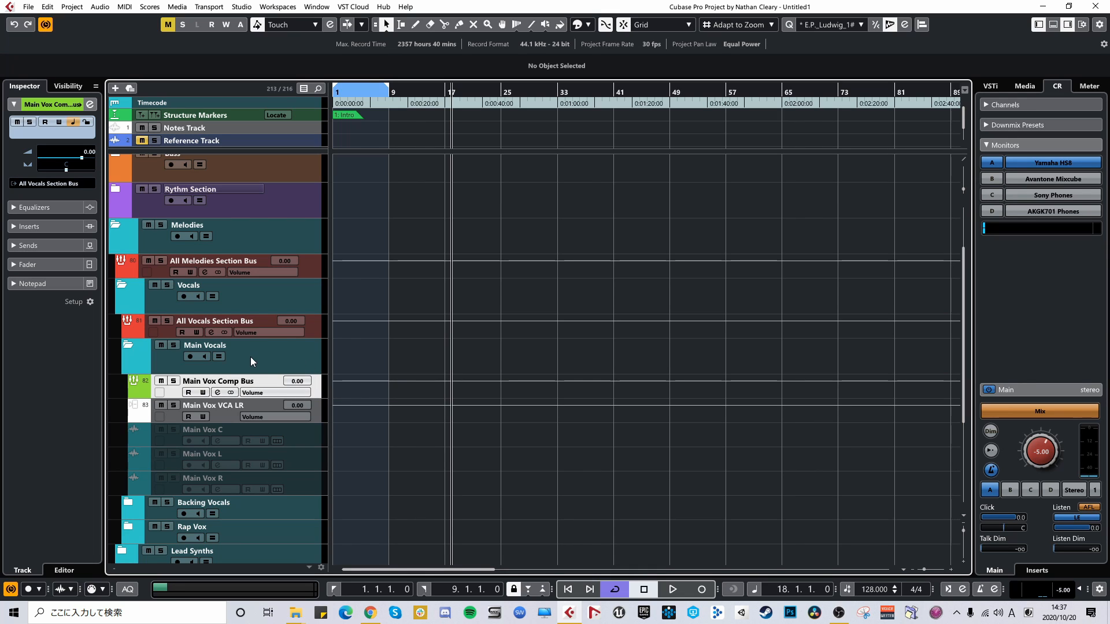
left_click(265, 363)
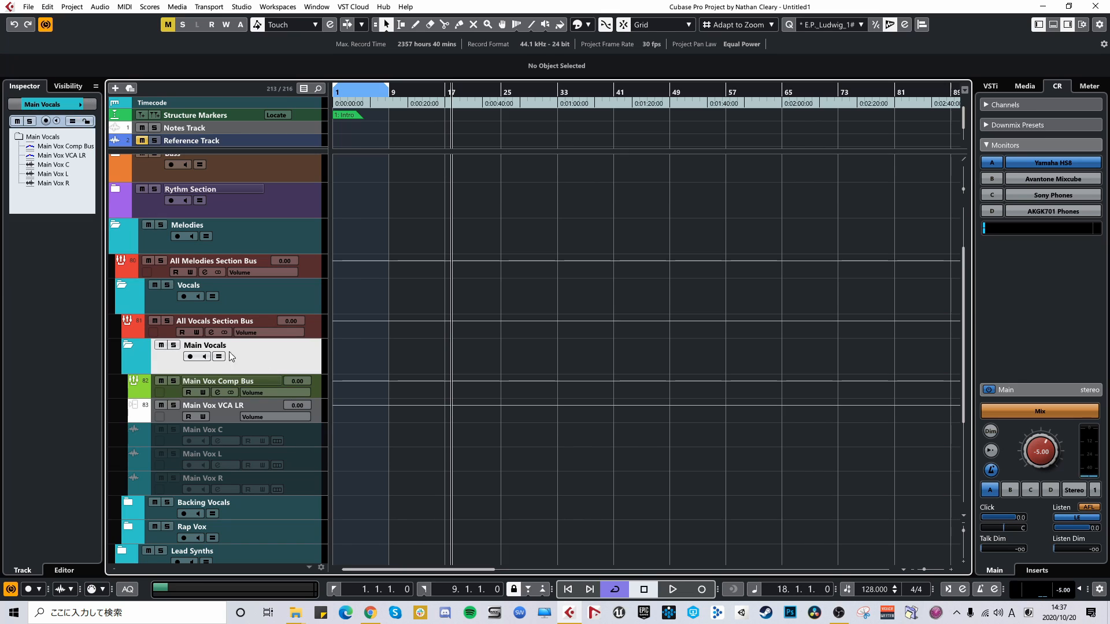
Review the contents of the Backing Vocals and Rap Vox folders, and collapse the Vocals folder.
left_click(128, 346)
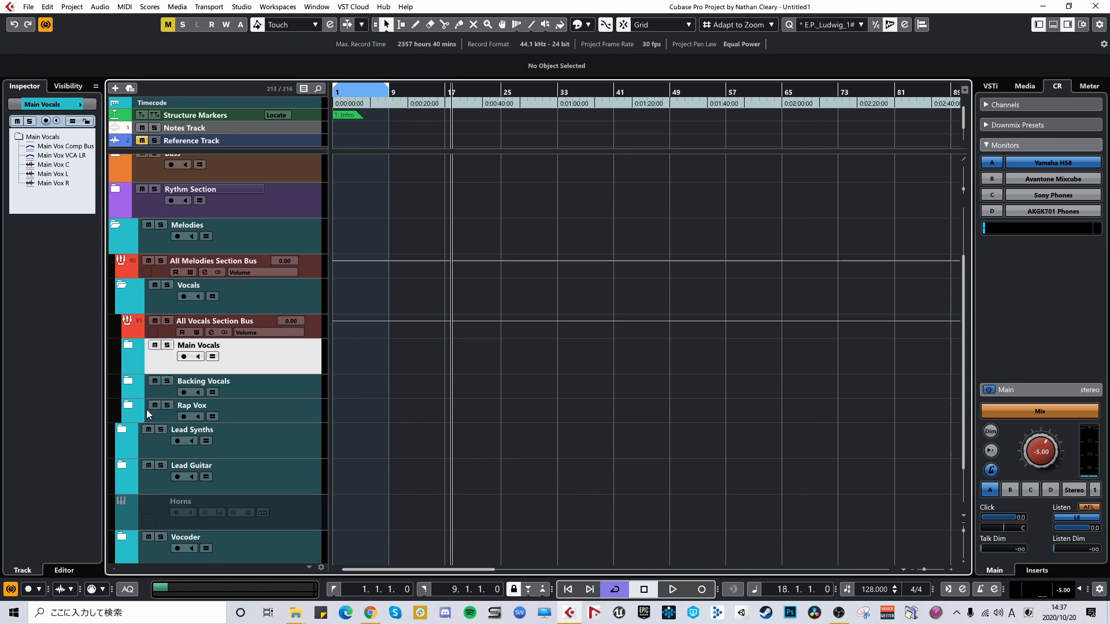
left_click(125, 381)
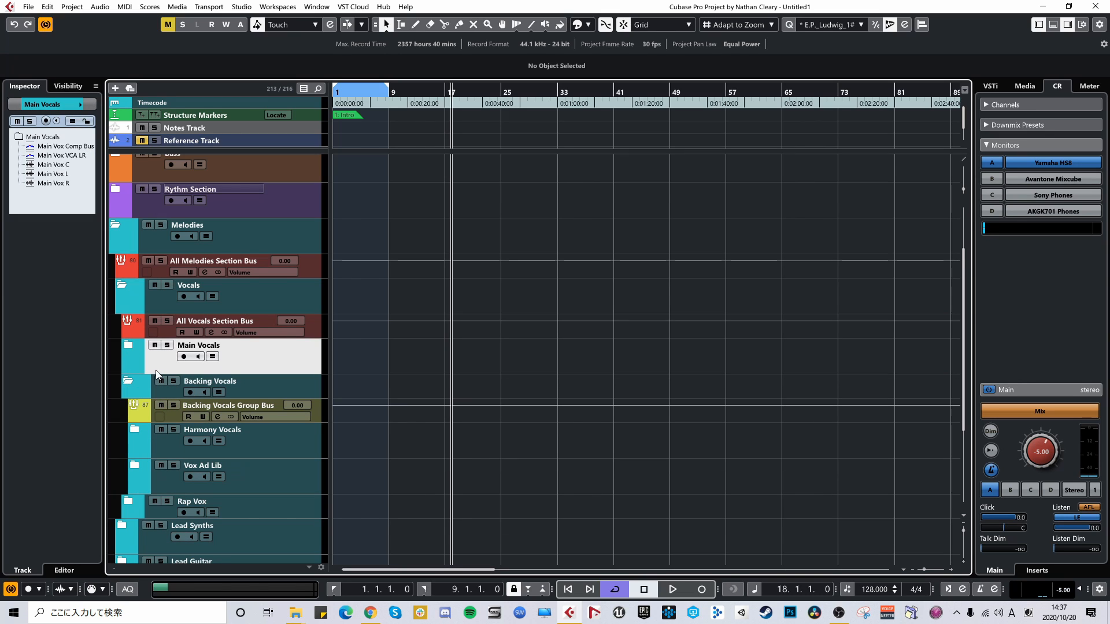
left_click(128, 381)
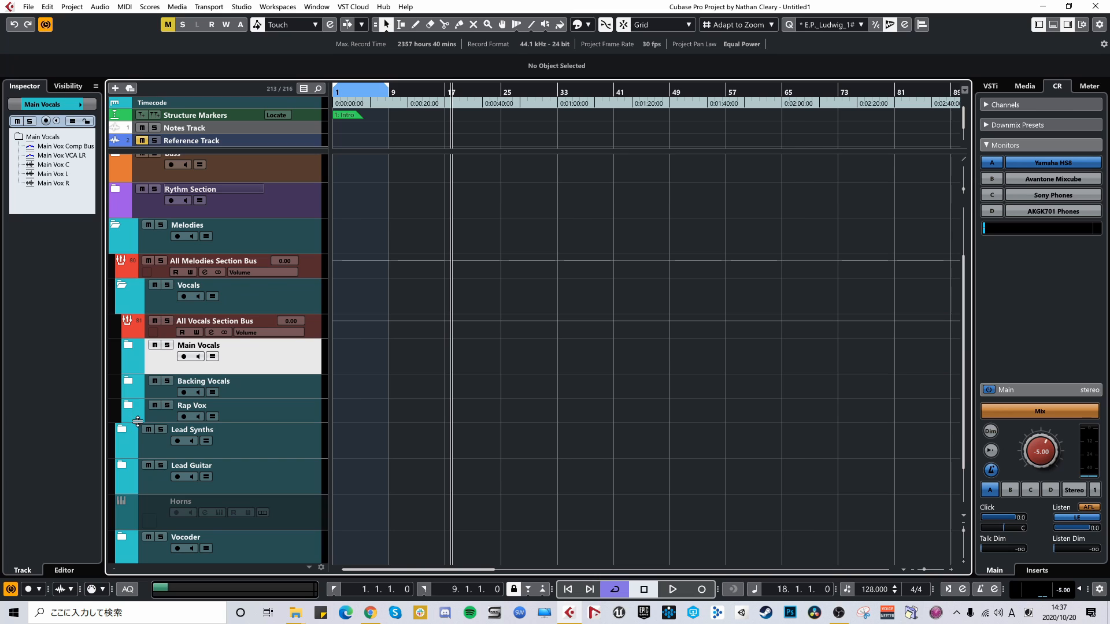
left_click(137, 412)
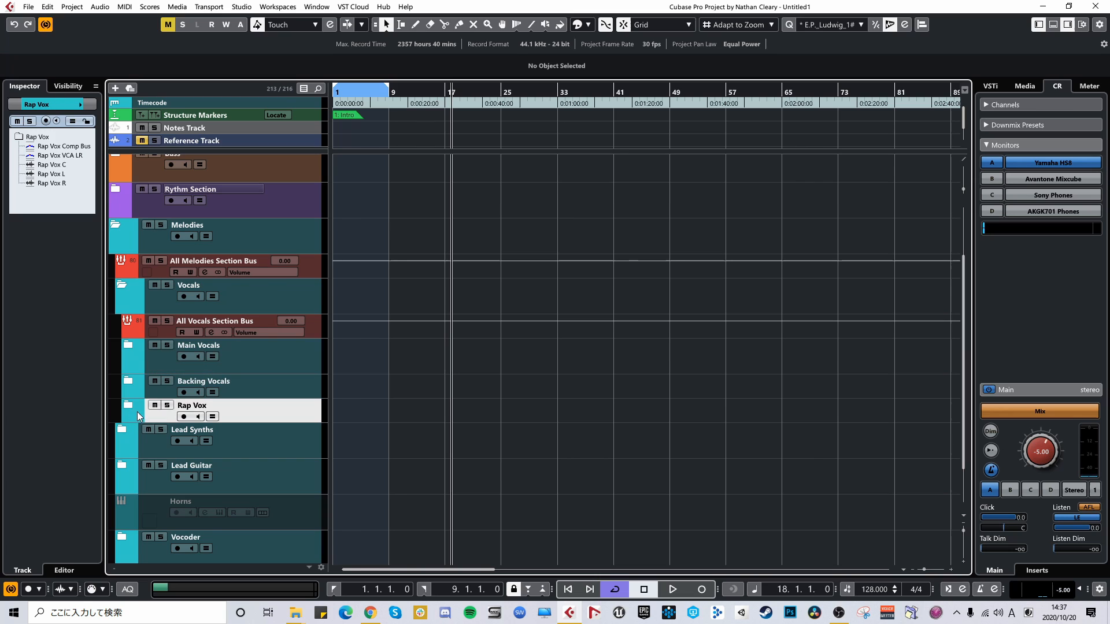
left_click(130, 286)
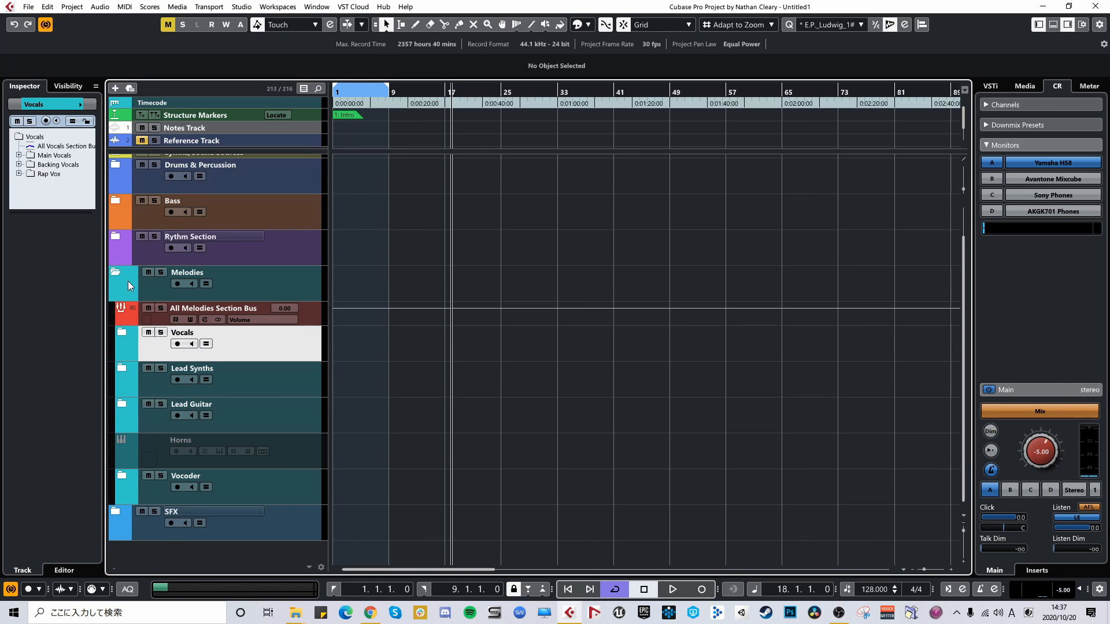
left_click(128, 281)
Expand the Lead Synths folder and examine the comp bus inside its Lead Synth 1 subfolder.
left_click(117, 359)
left_click(117, 366)
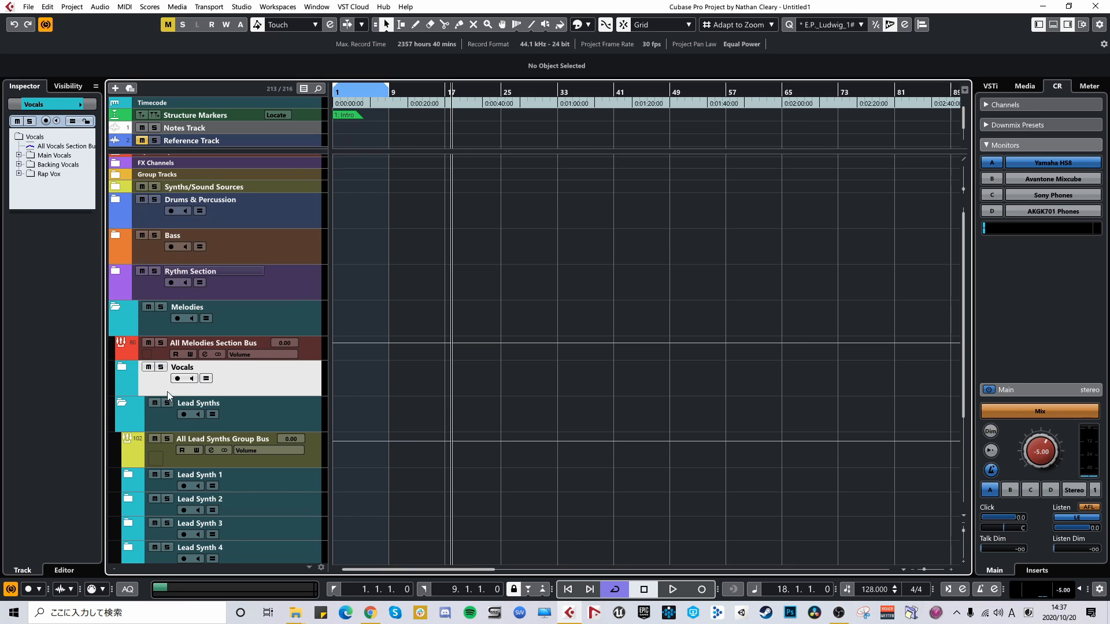
left_click(292, 488)
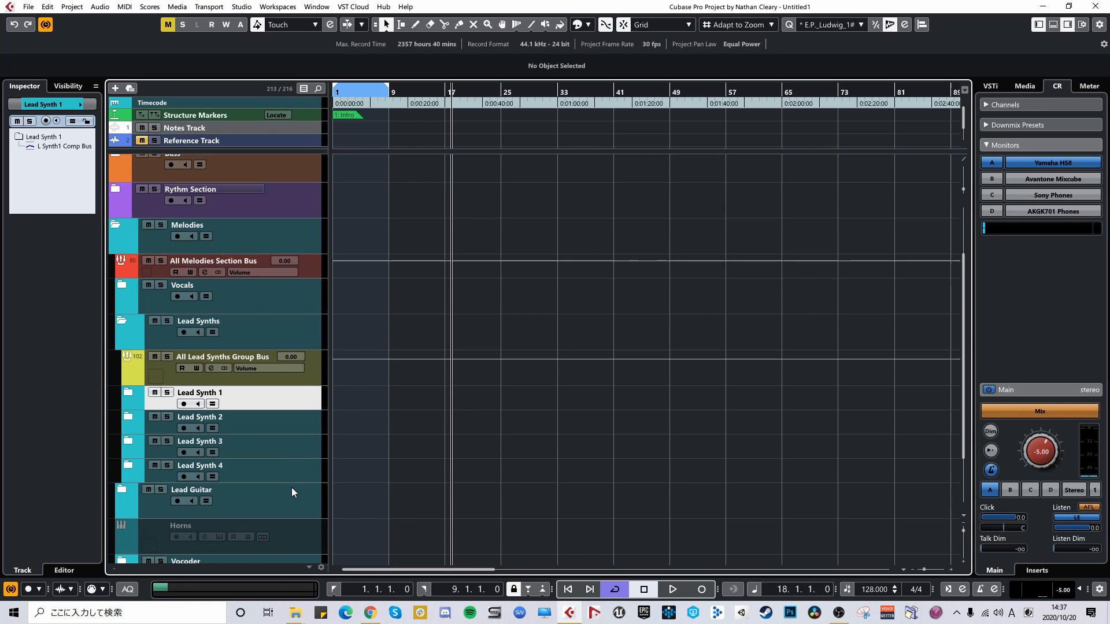
left_click(132, 390)
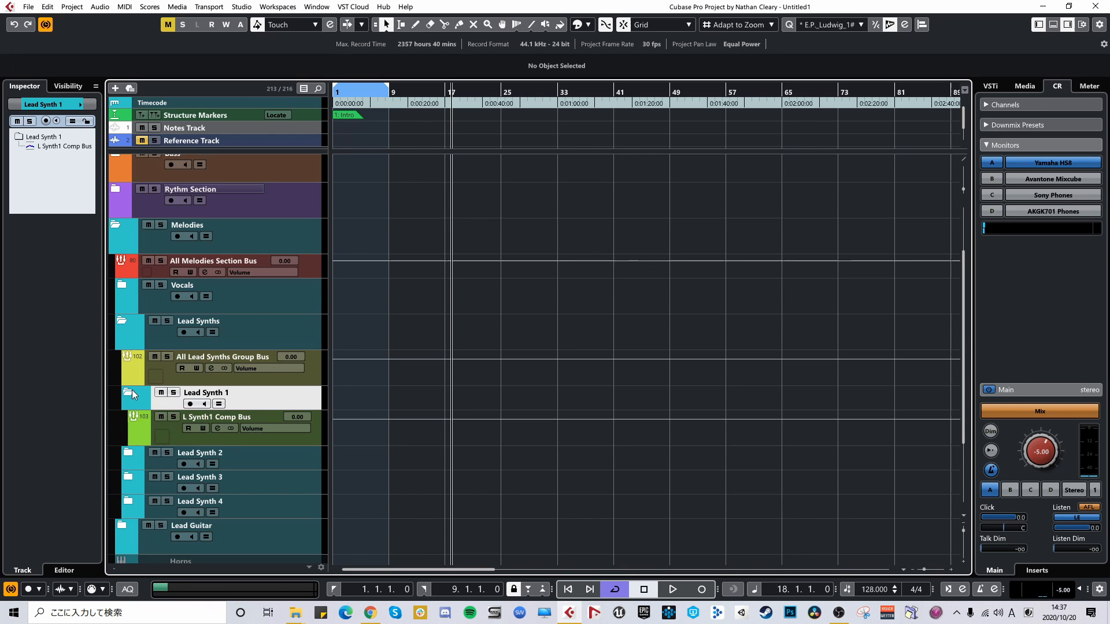
left_click(297, 438)
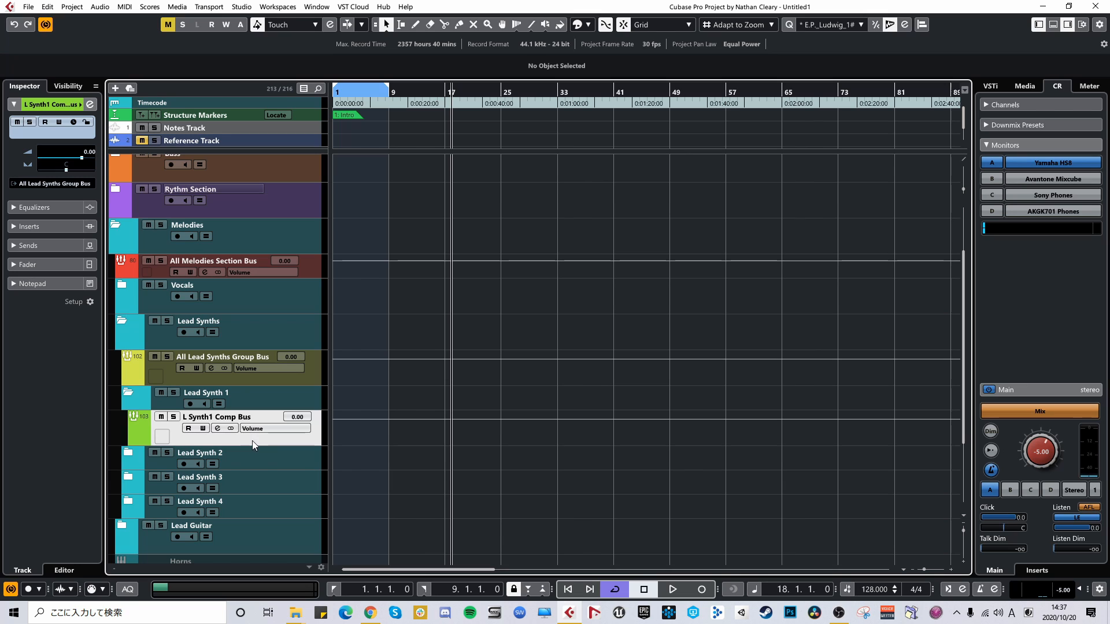
left_click(130, 396)
left_click(126, 391)
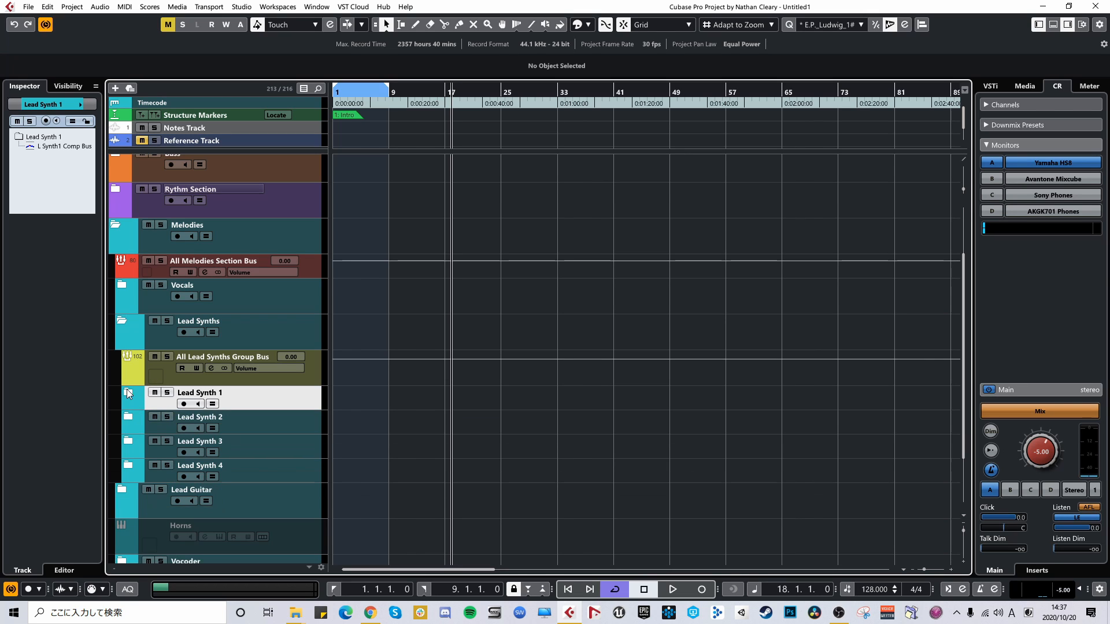
View the comp bus inside the Lead Synth 2 subfolder and collapse the Lead Synths folder.
left_click(125, 414)
left_click(250, 453)
left_click(245, 465)
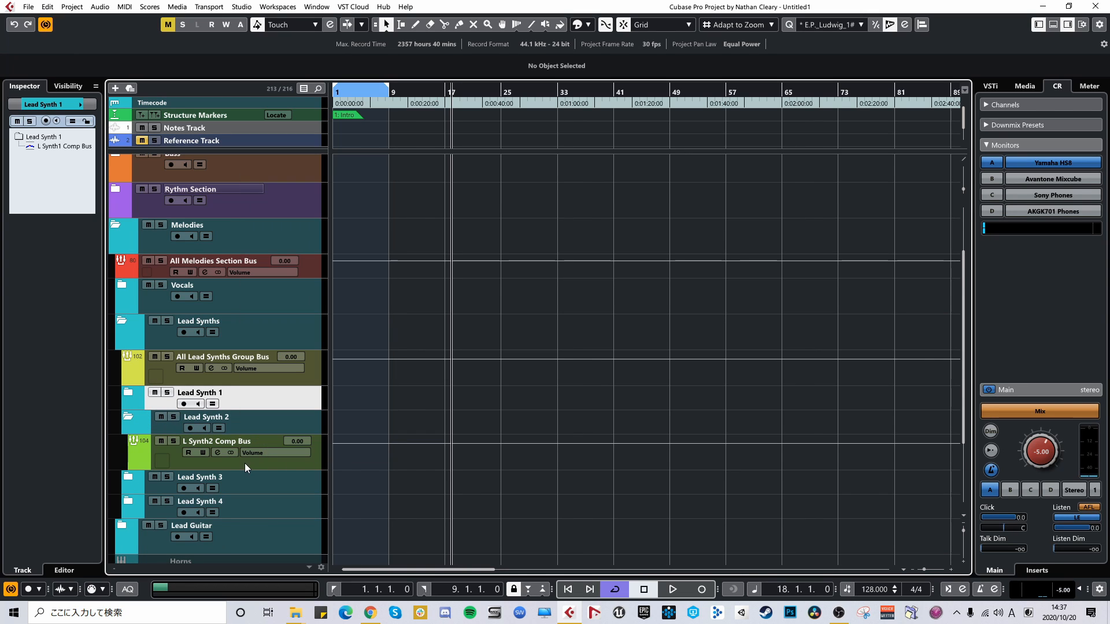
left_click(235, 465)
left_click(133, 415)
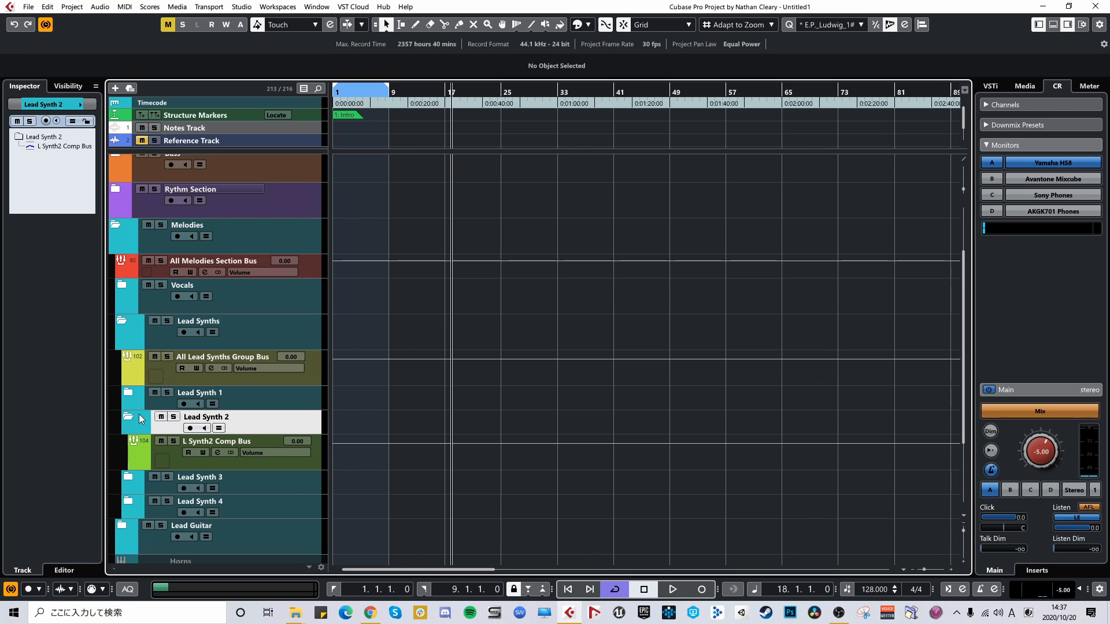
left_click(127, 417)
left_click(126, 334)
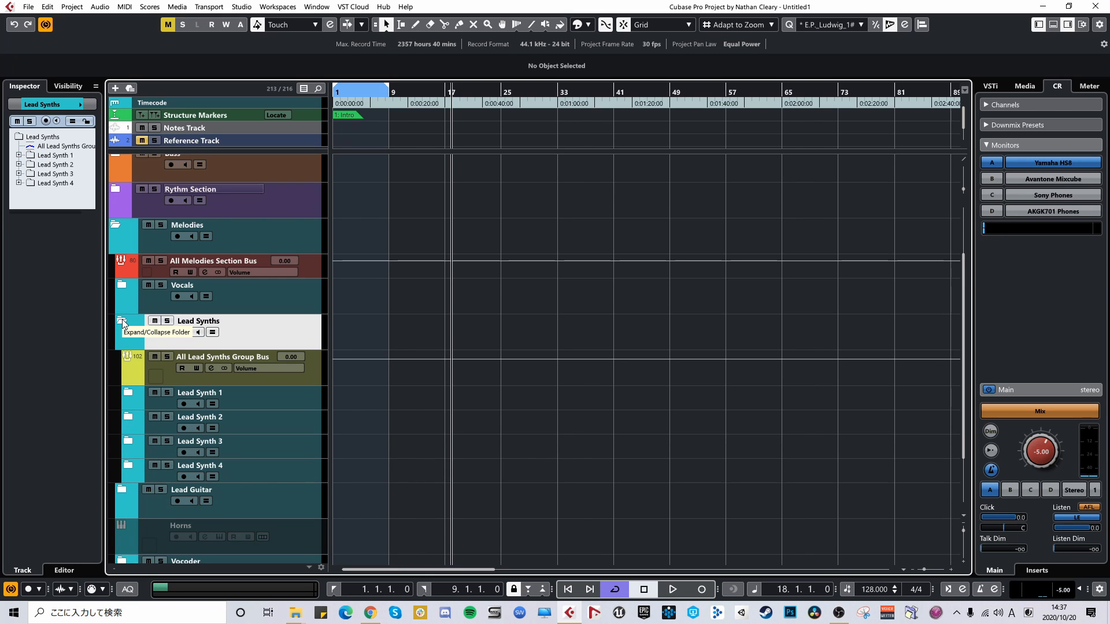
left_click(122, 319)
Review the Lead Guitar folder's comp bus, VCA and C, L and R tracks, and collapse the Melodies folder.
left_click(126, 425)
left_click(124, 396)
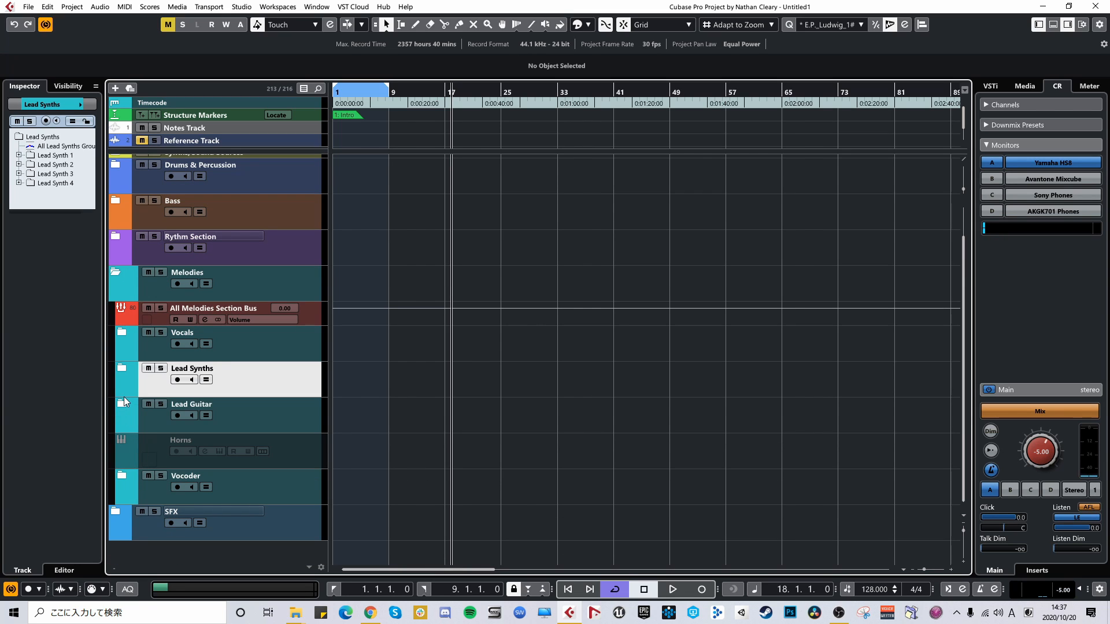
left_click(120, 402)
scroll(170, 409, "down", 3)
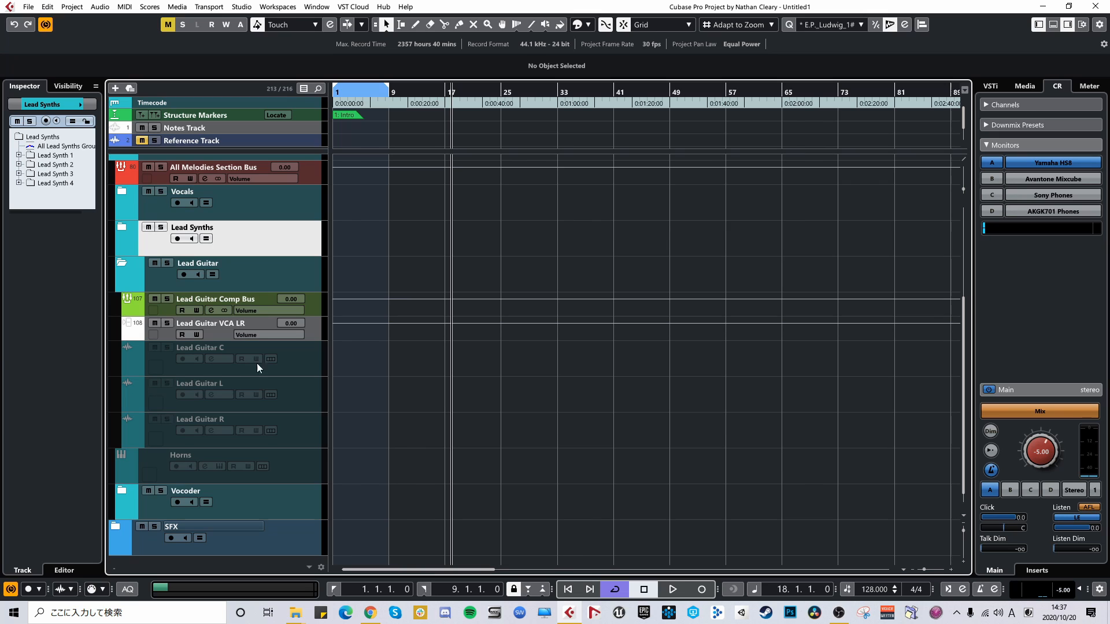
left_click(322, 365)
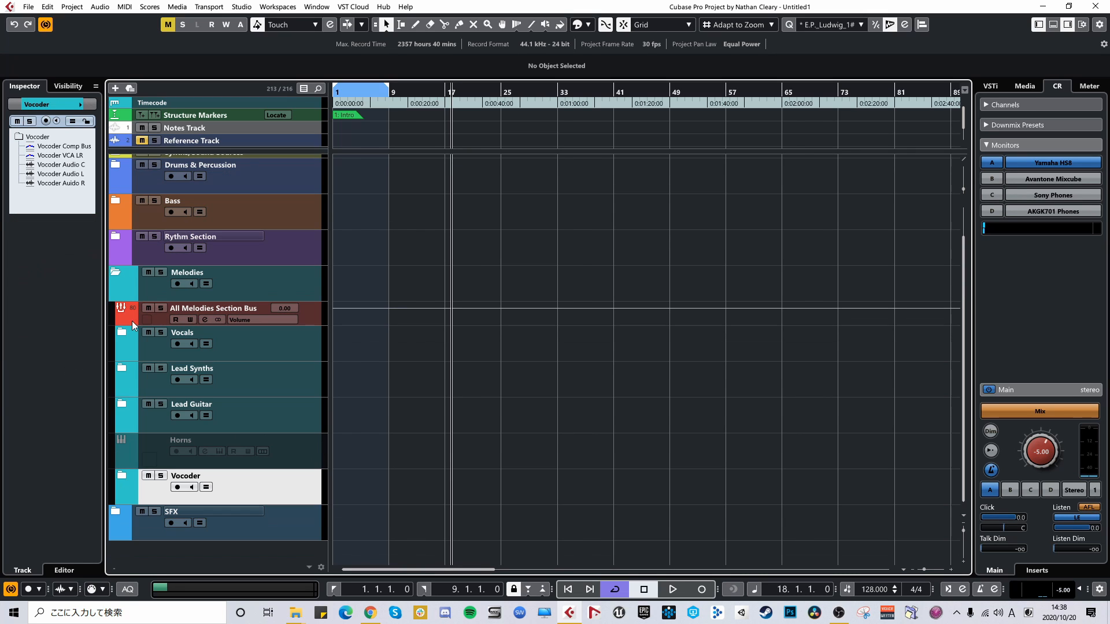
left_click(115, 274)
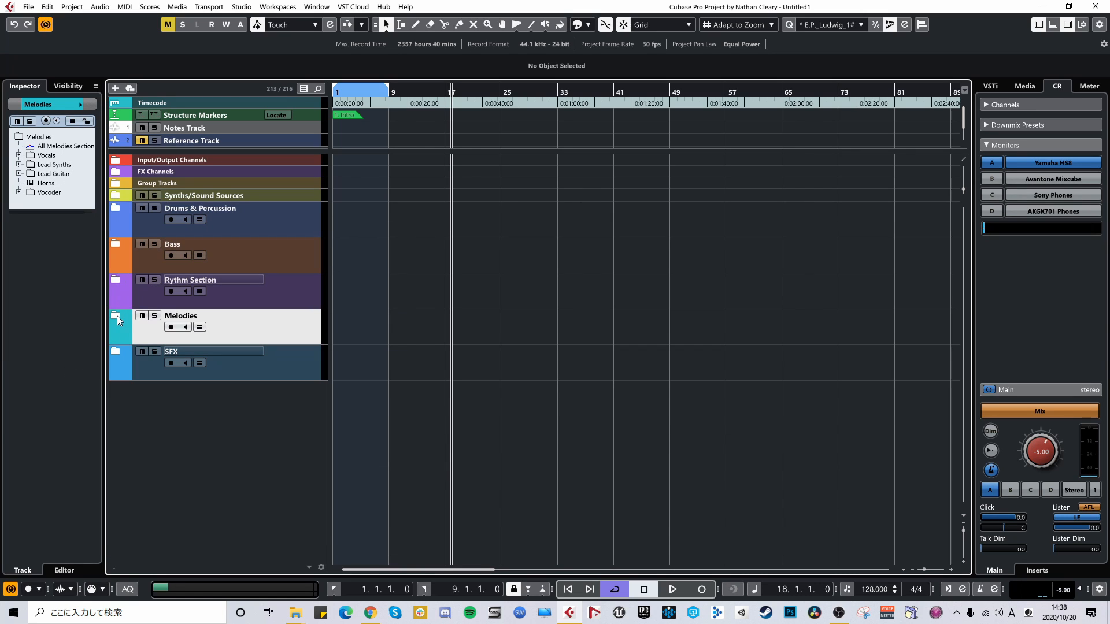
Expand the SFX folder and its Short Decay SFX subfolder to show the section bus, group bus and MS20 Short Zaps track.
left_click(115, 350)
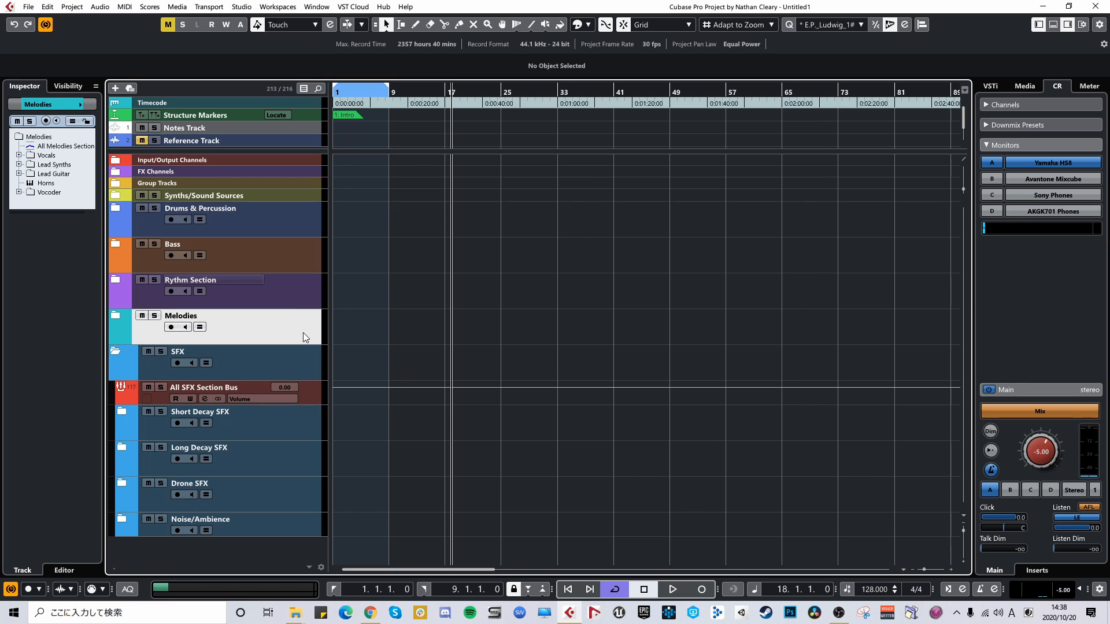
left_click(296, 352)
left_click(307, 416)
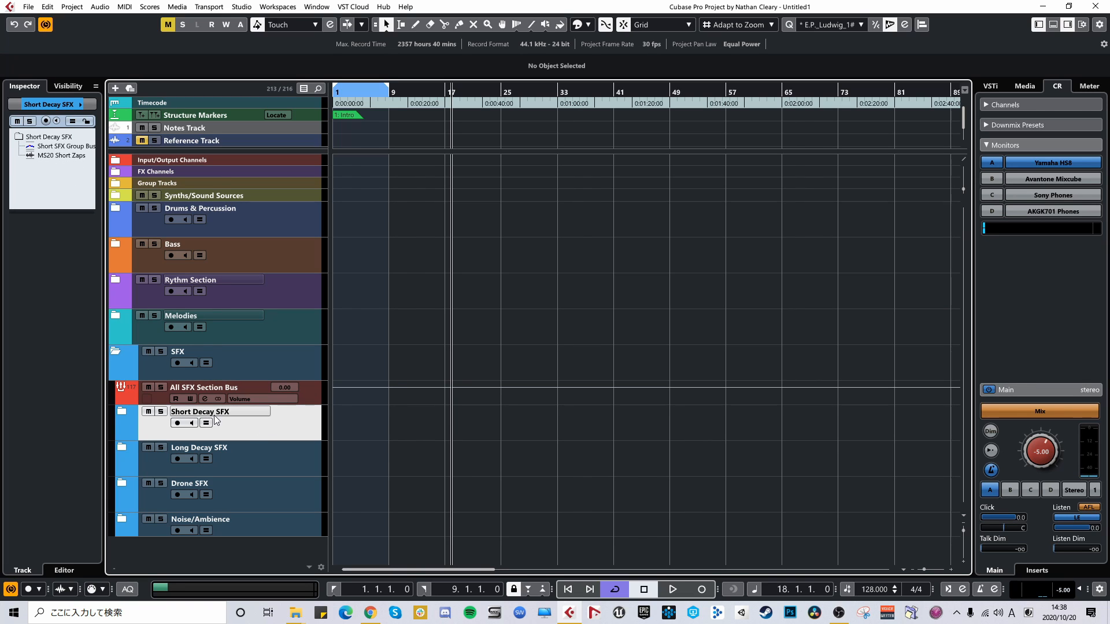
left_click(119, 412)
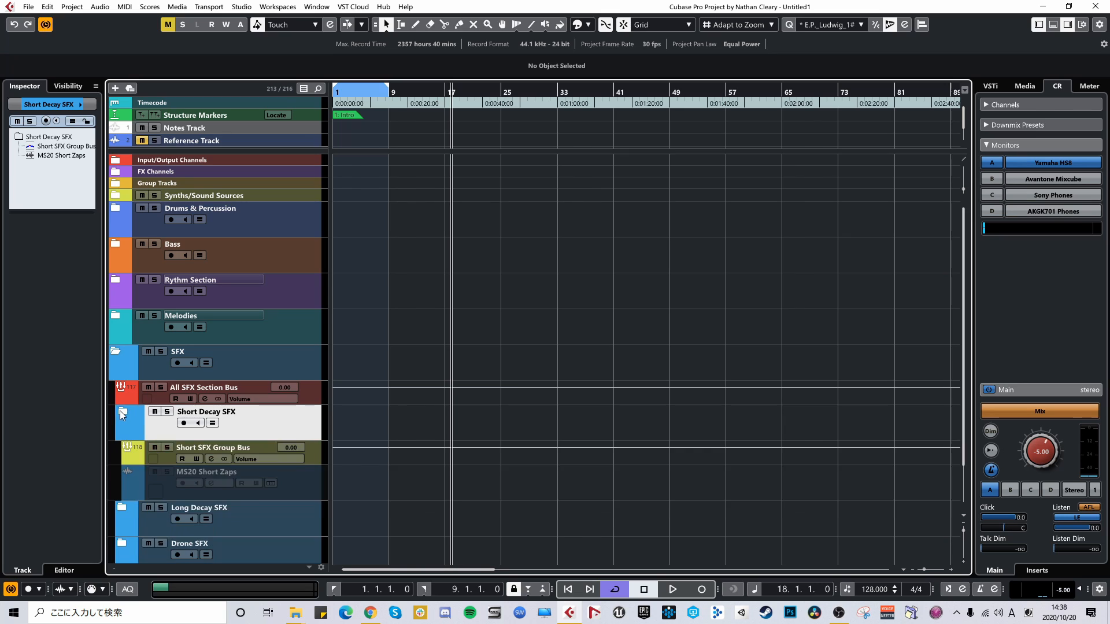
left_click(119, 410)
left_click(119, 410)
scroll(138, 393, "down", 2)
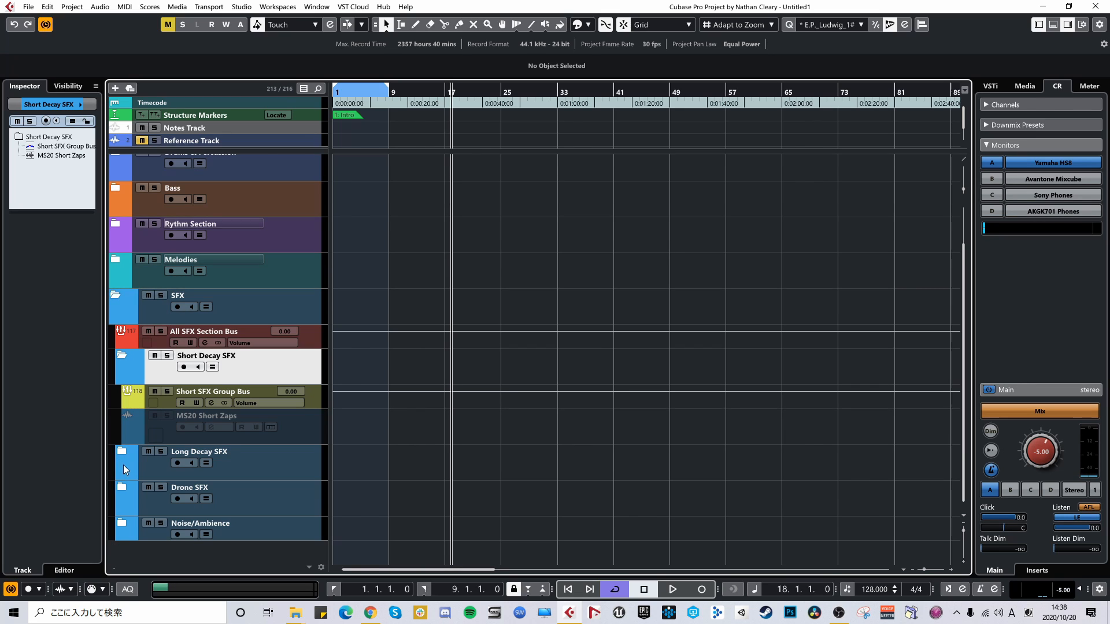
View the group buses and tracks inside the Long Decay SFX and Drone SFX subfolders.
left_click(122, 454)
scroll(133, 459, "down", 2)
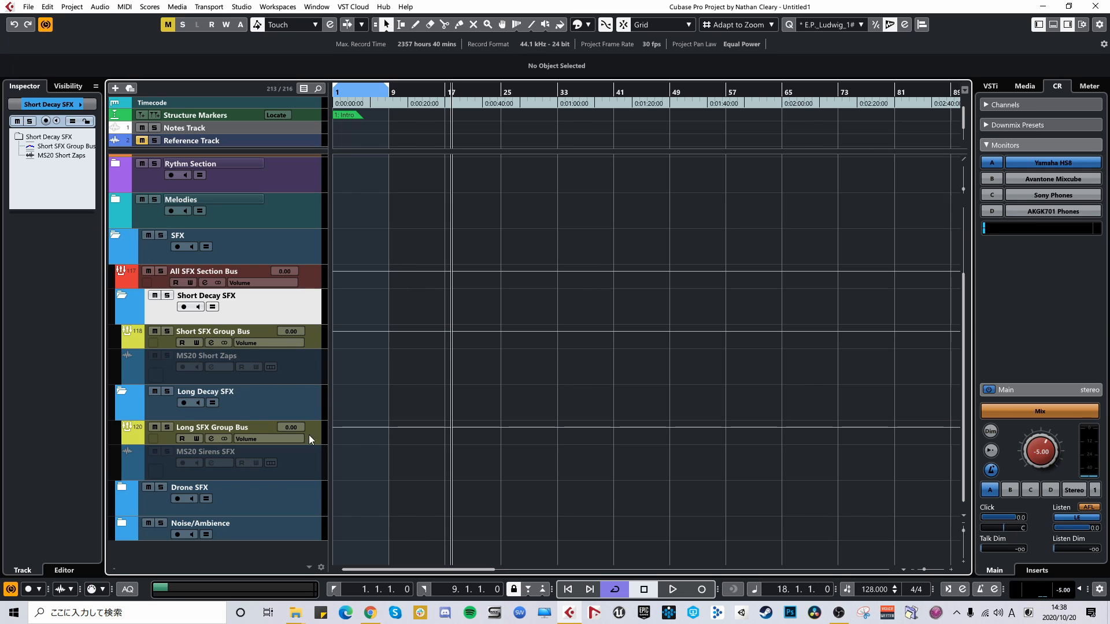
left_click(161, 372)
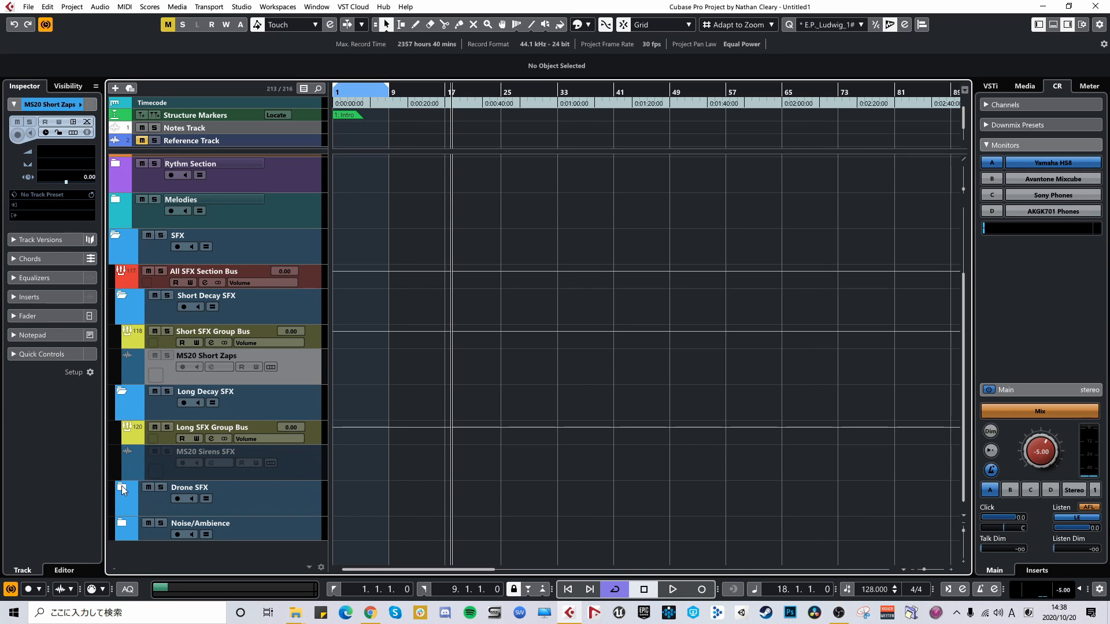
left_click(122, 487)
scroll(138, 459, "down", 1)
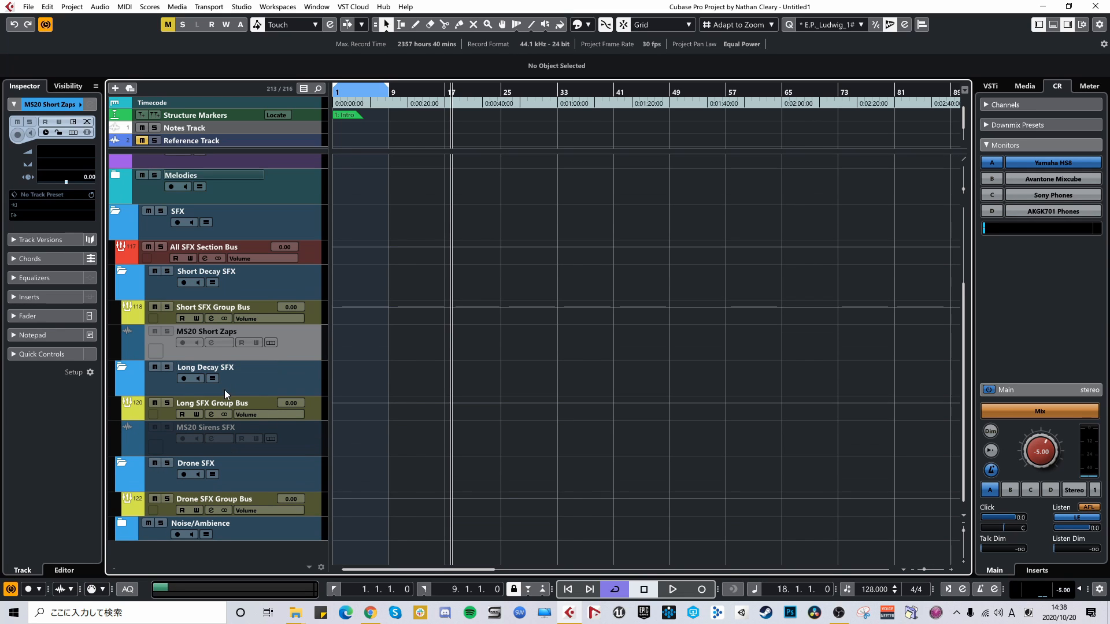
left_click(123, 463)
Collapse the Long Decay SFX and Short Decay SFX subfolders and the SFX folder containing them.
left_click(127, 393)
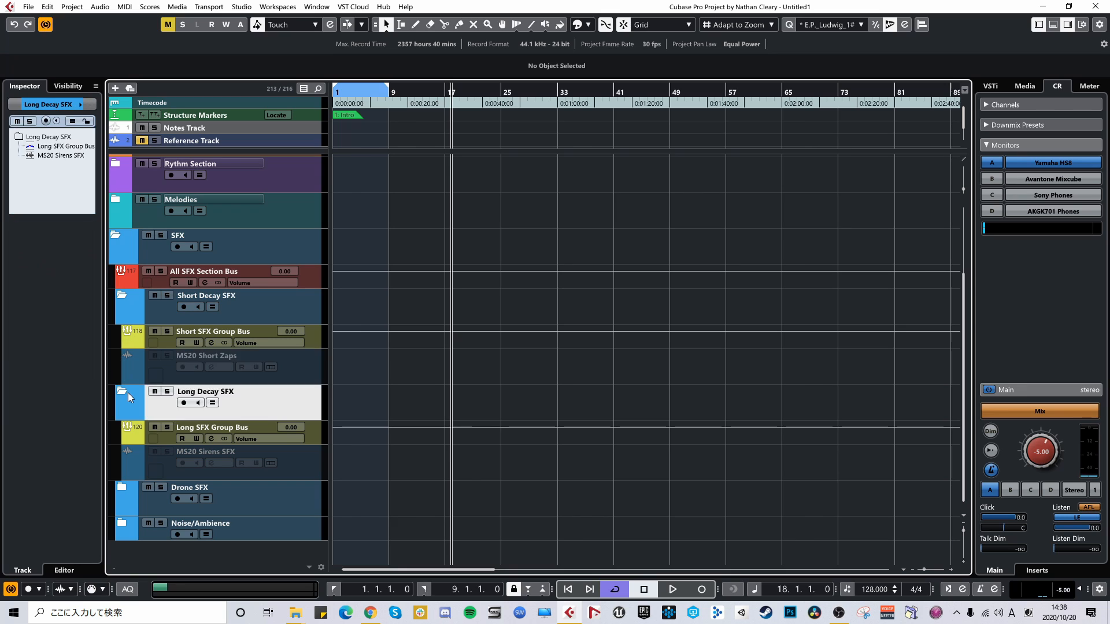
left_click(127, 393)
left_click(130, 369)
left_click(123, 356)
left_click(123, 349)
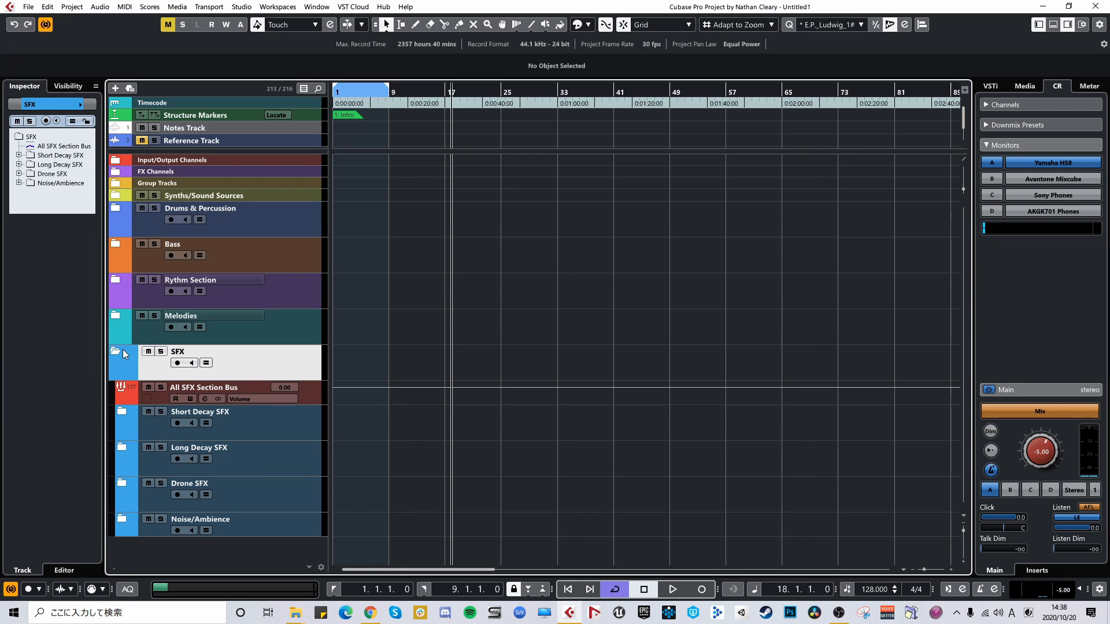
left_click(120, 349)
Review the Synths/Sound Sources subfolders and the Hardware EXT Instruments contents, leaving the parent folder collapsed.
left_click(197, 195)
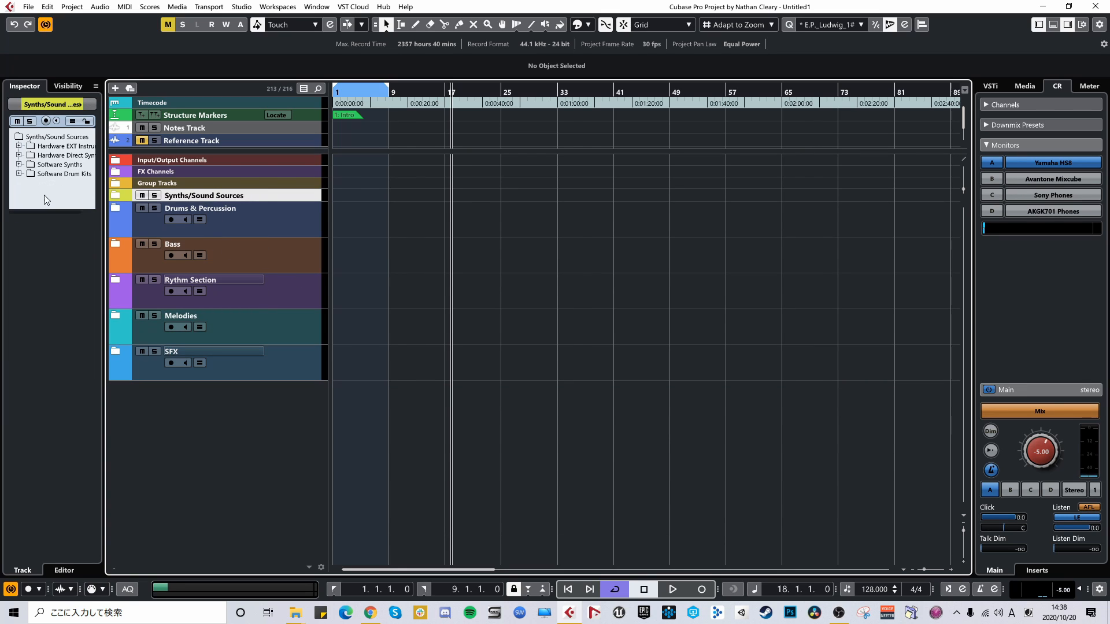
left_click(116, 195)
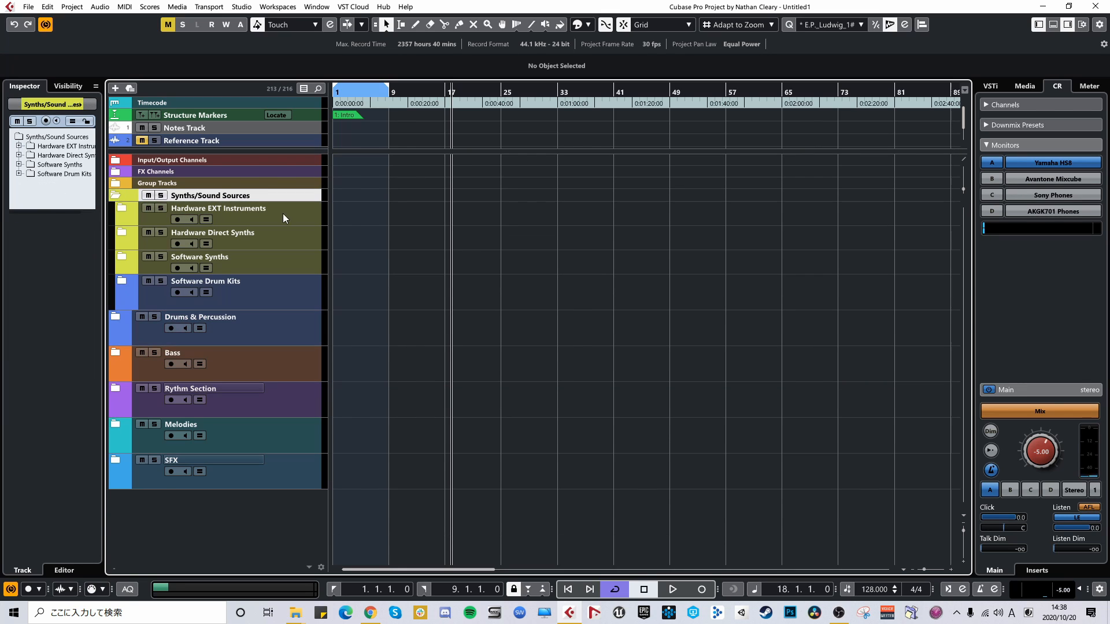
left_click(213, 214)
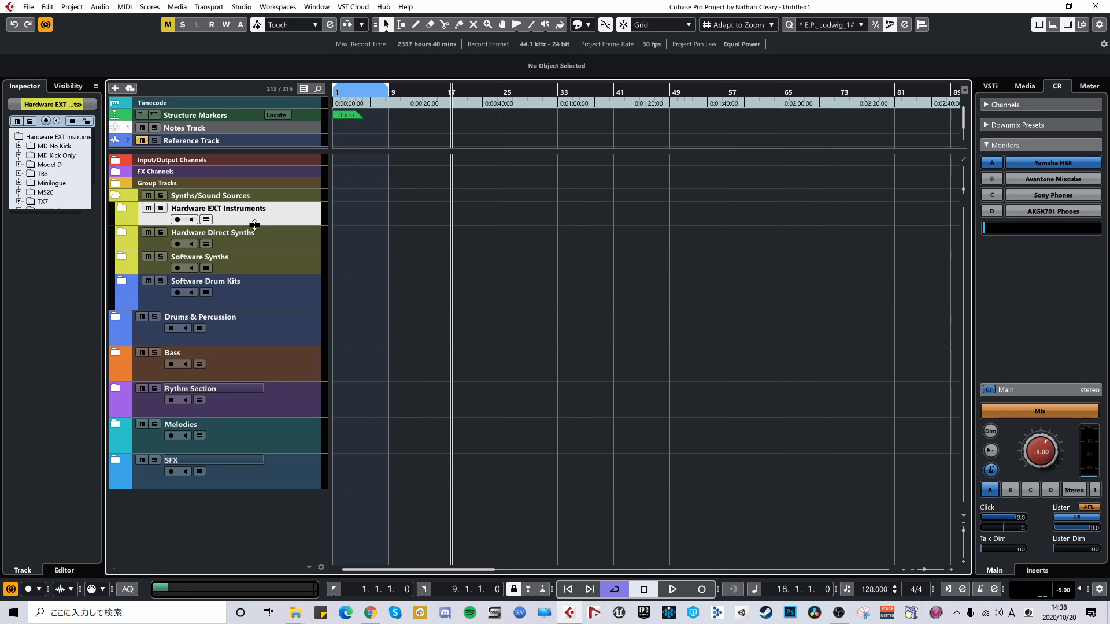
left_click(117, 195)
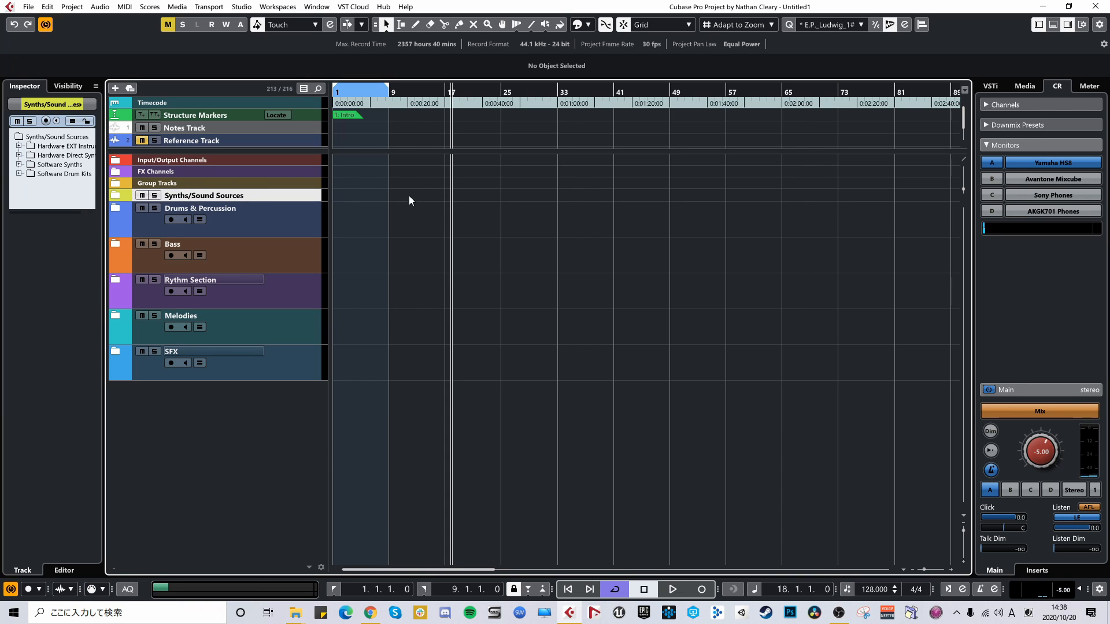
Reopen Synths/Sound Sources, check Hardware Direct Synths, and look through the disabled instrument tracks in the Software Synths folder.
left_click(119, 197)
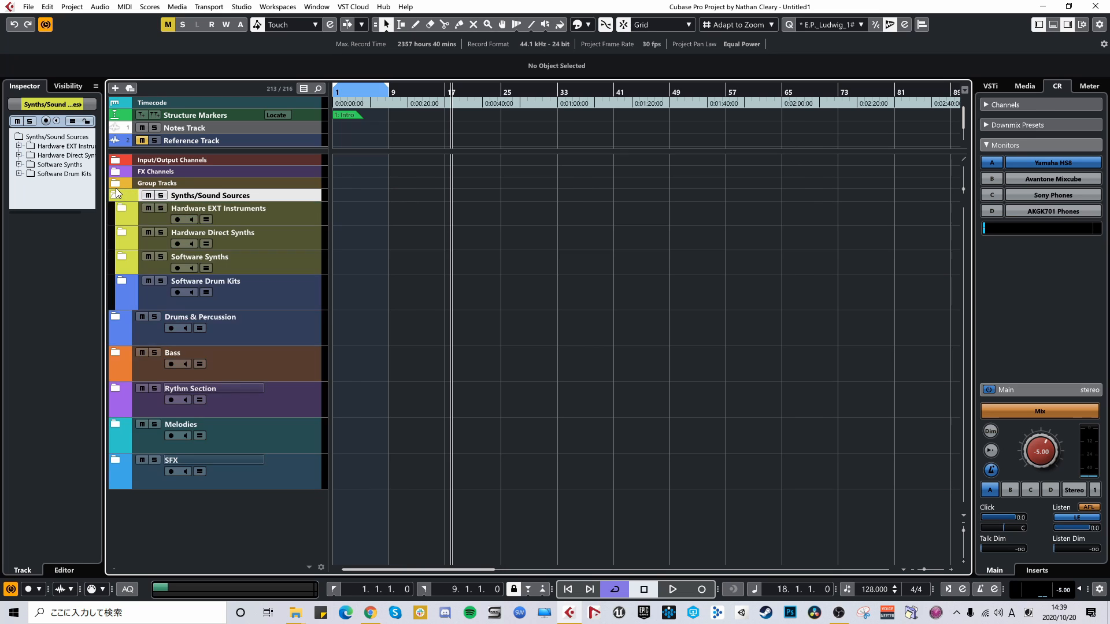
left_click(240, 245)
left_click(123, 256)
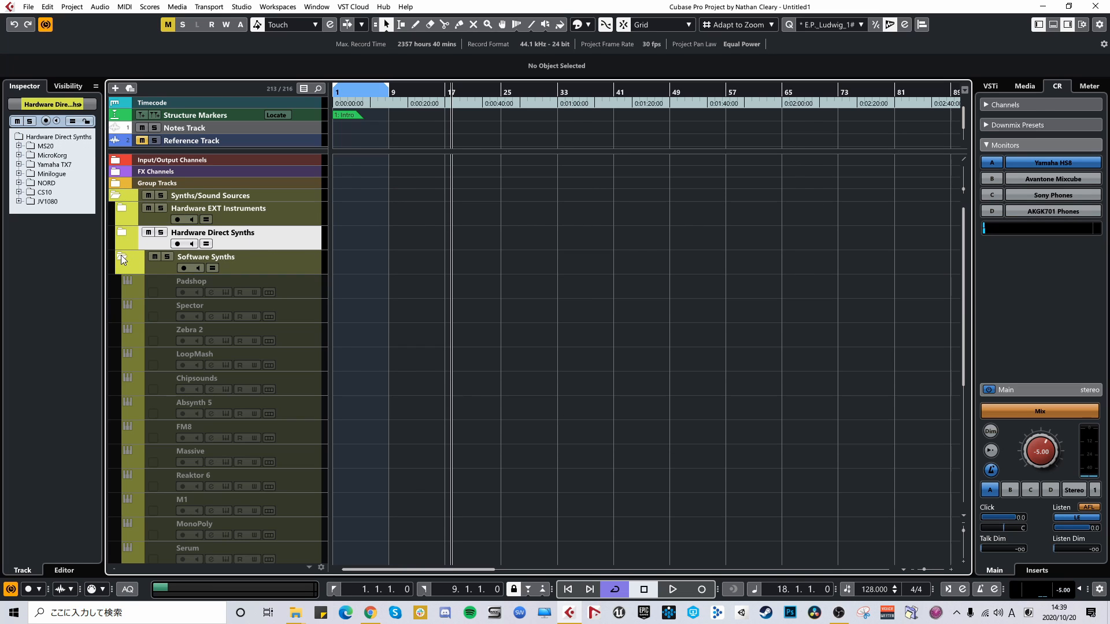
scroll(306, 315, "down", 5)
scroll(311, 296, "up", 5)
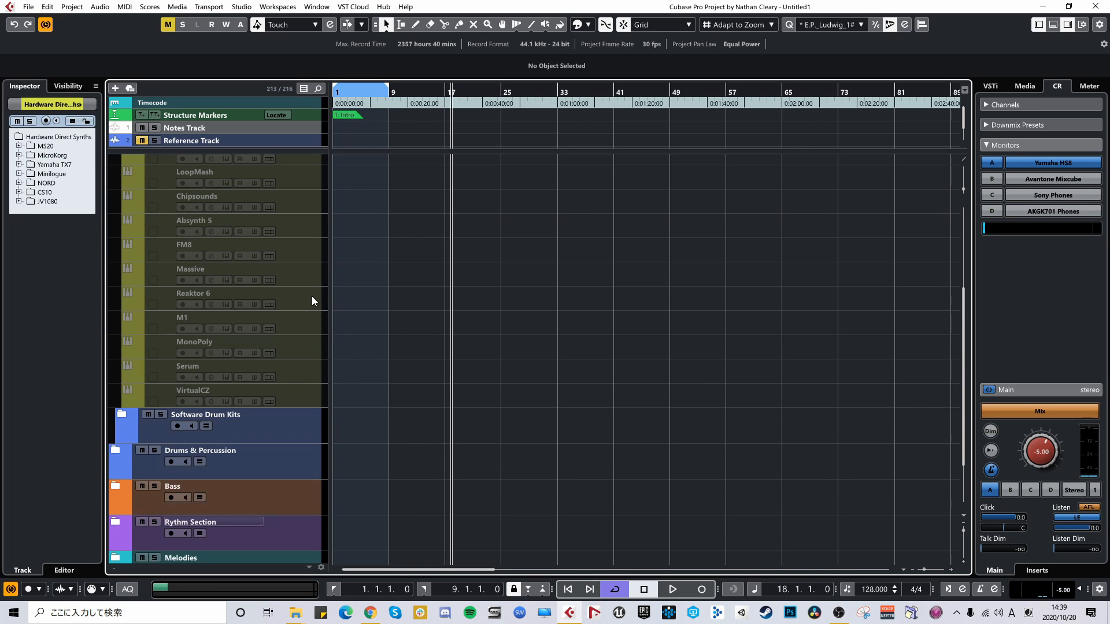
left_click(317, 283)
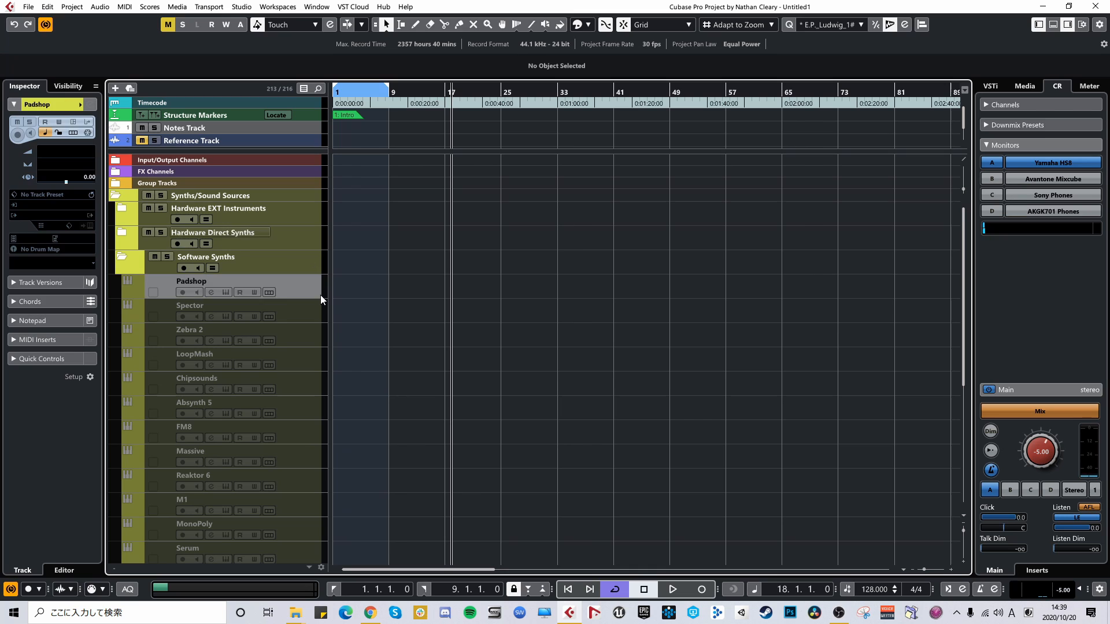
scroll(319, 284, "down", 5)
scroll(315, 279, "up", 5)
left_click(149, 270)
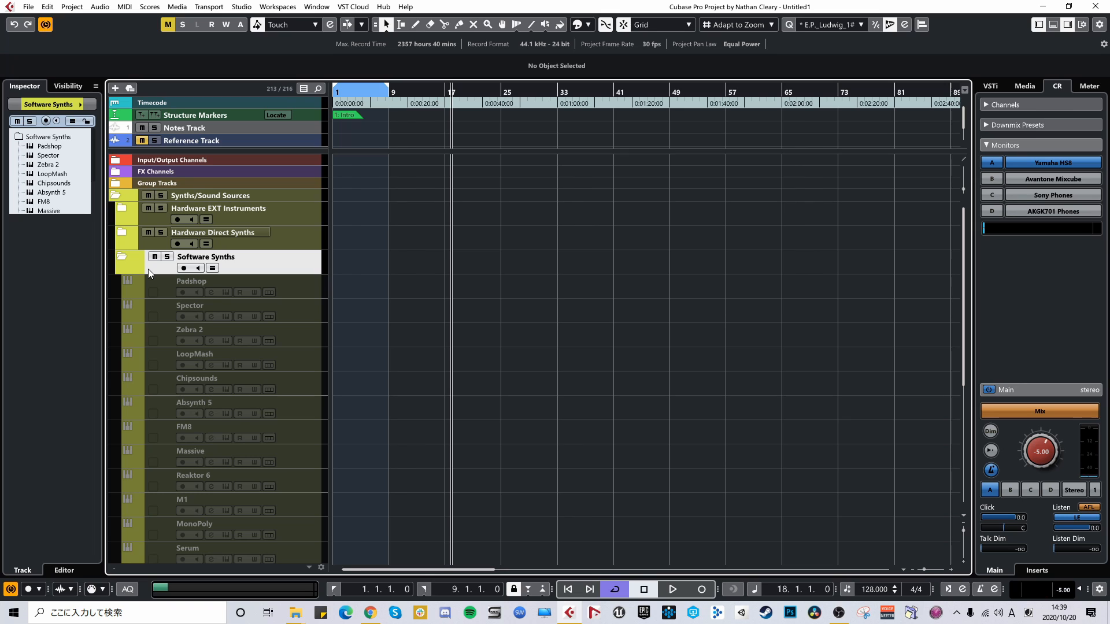
Collapse the Software Synths folder and expand Hardware Direct Synths to show its individual synth folders.
left_click(125, 246)
left_click(119, 258)
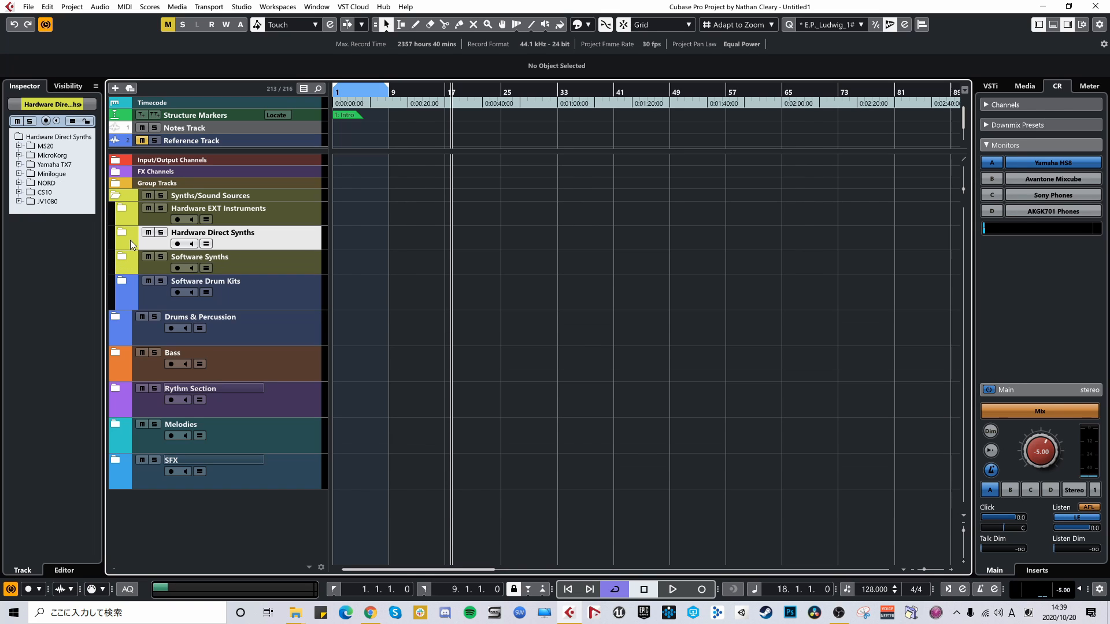
left_click(122, 234)
Move the MS20 folder from Hardware Direct Synths into the Bass folder and show the Bass folder's contents.
left_click(311, 259)
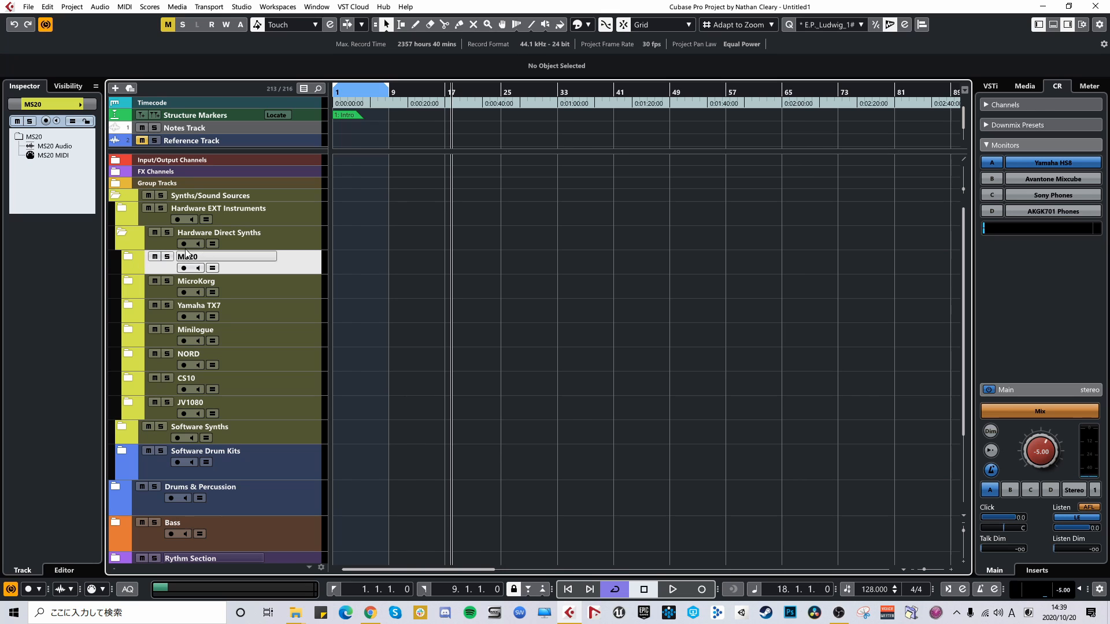
scroll(314, 259, "down", 3)
scroll(313, 259, "up", 3)
scroll(179, 515, "down", 1)
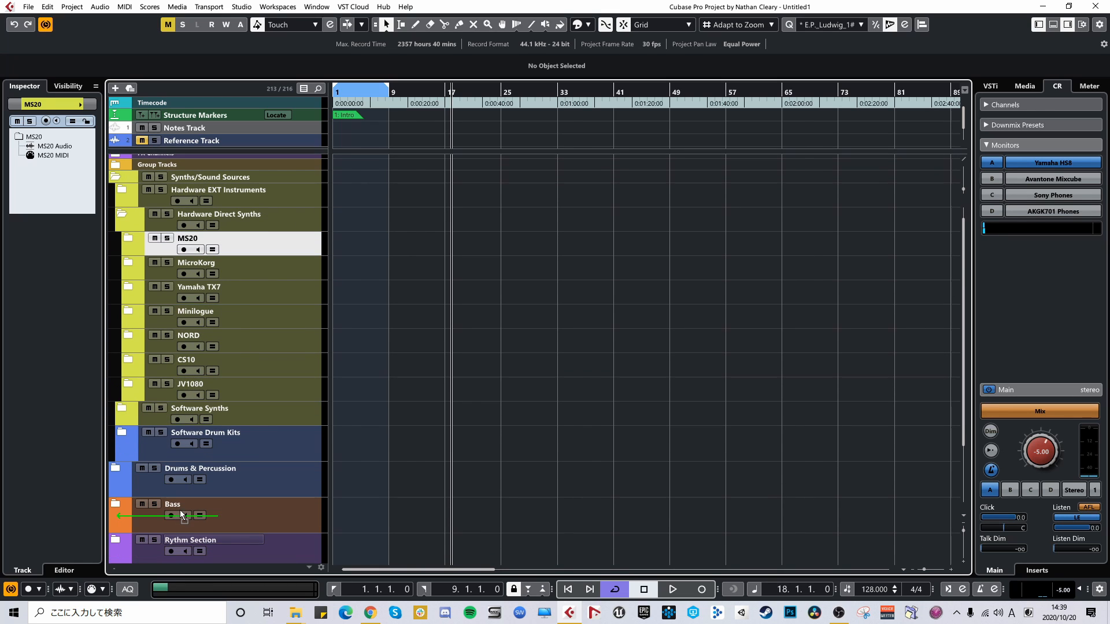
key("Delete")
left_click(116, 478)
scroll(318, 377, "down", 3)
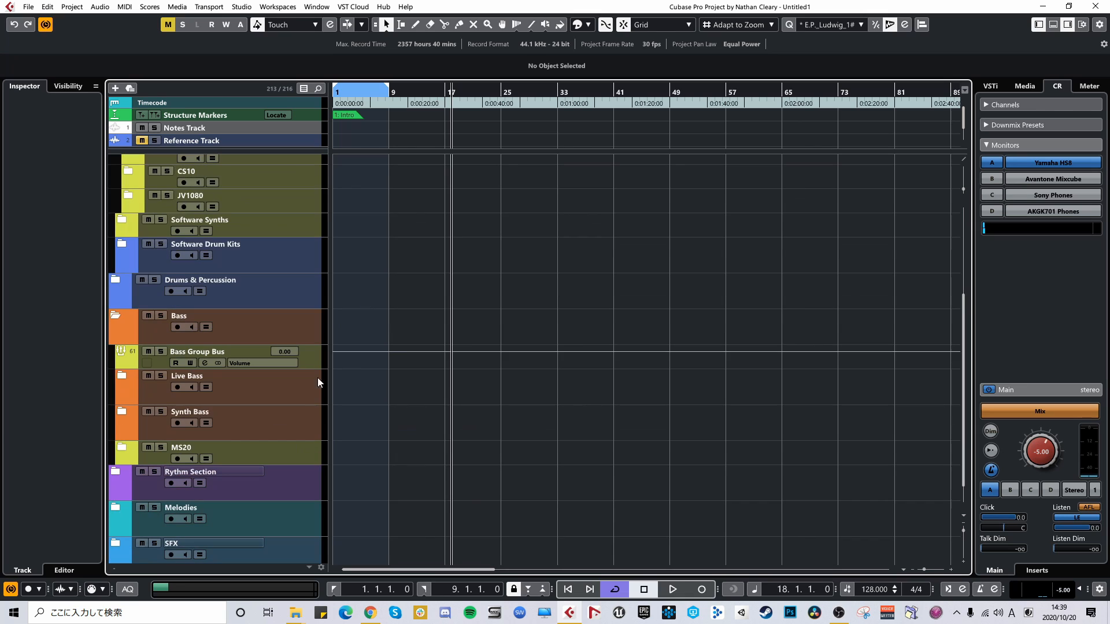
Expand the MS20 folder inside Bass and colour it and its audio and MIDI tracks orange to match the bass tracks.
left_click(126, 457)
left_click(120, 448)
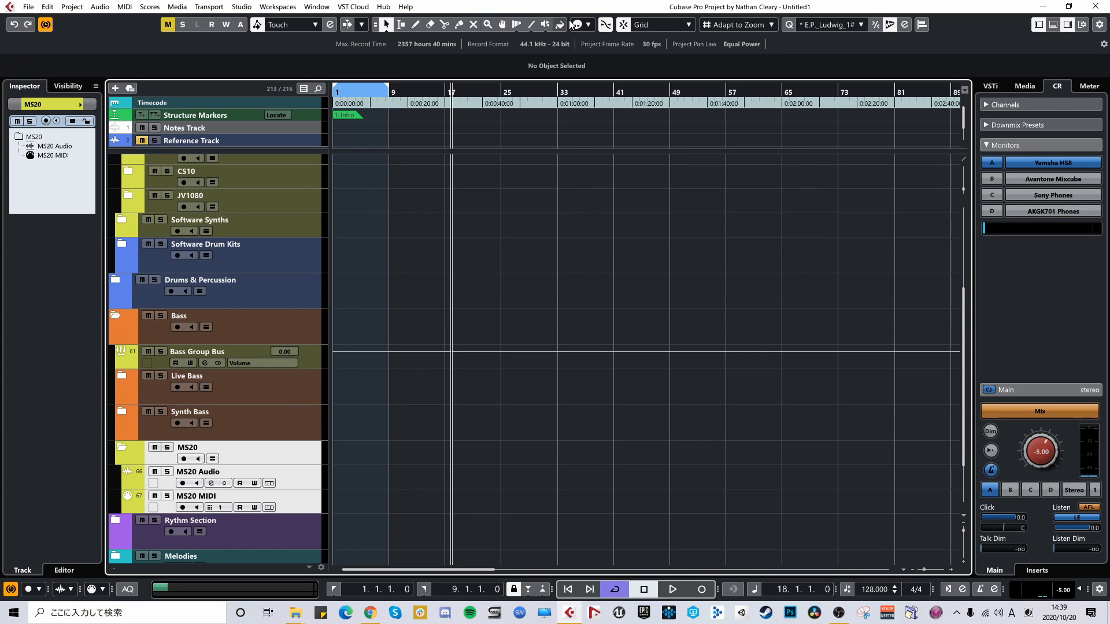
left_click(588, 25)
left_click(617, 60)
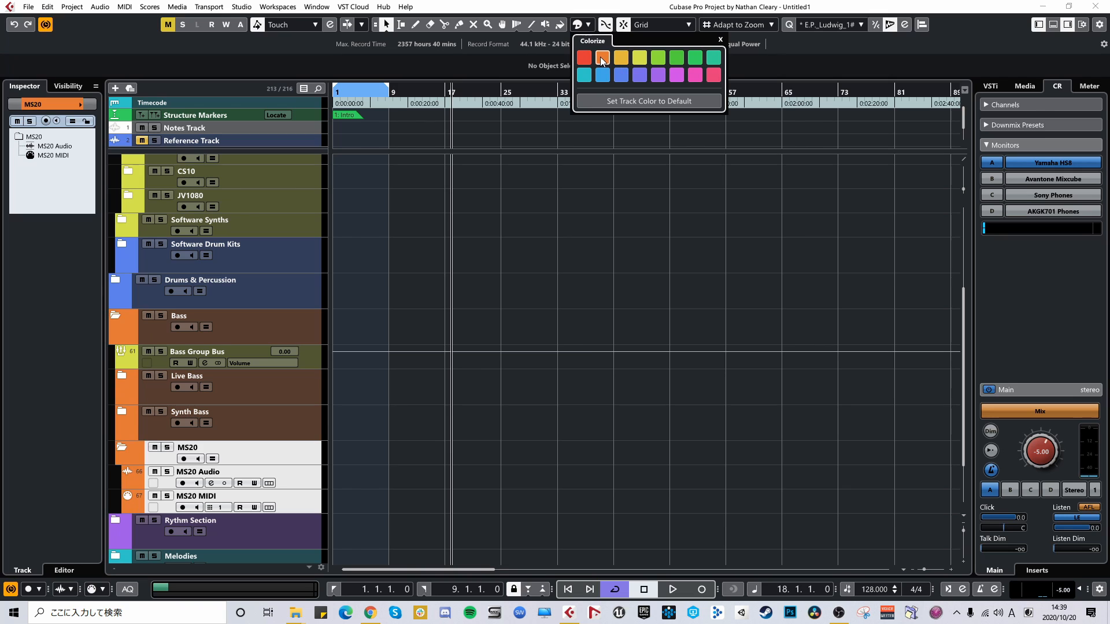
left_click(280, 417)
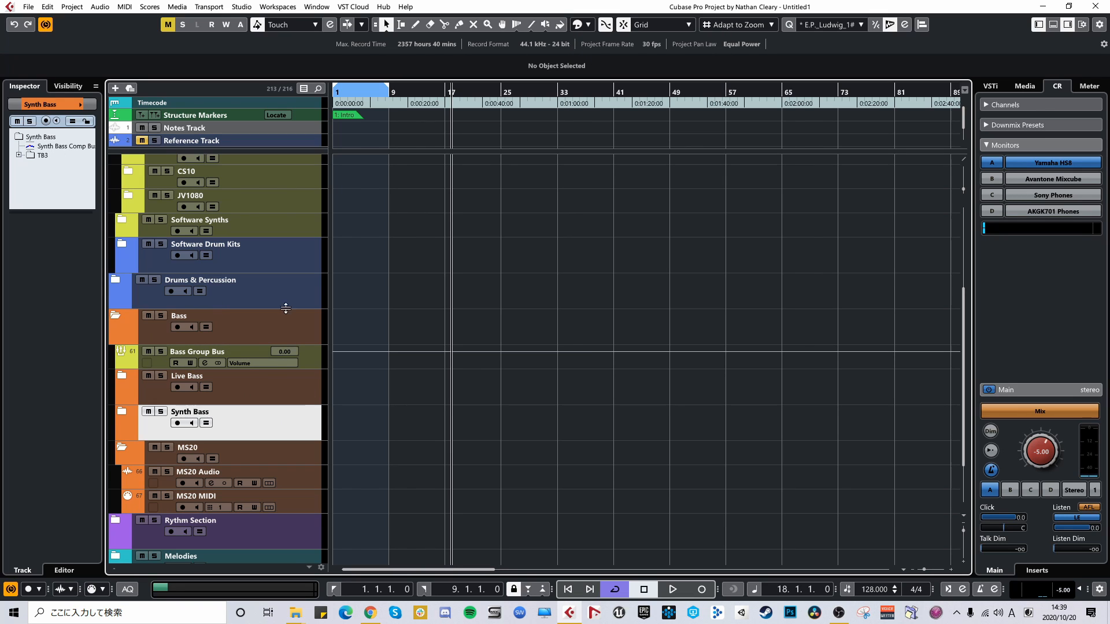
Collapse the MS20 folder and the Bass folder containing it.
left_click(253, 324)
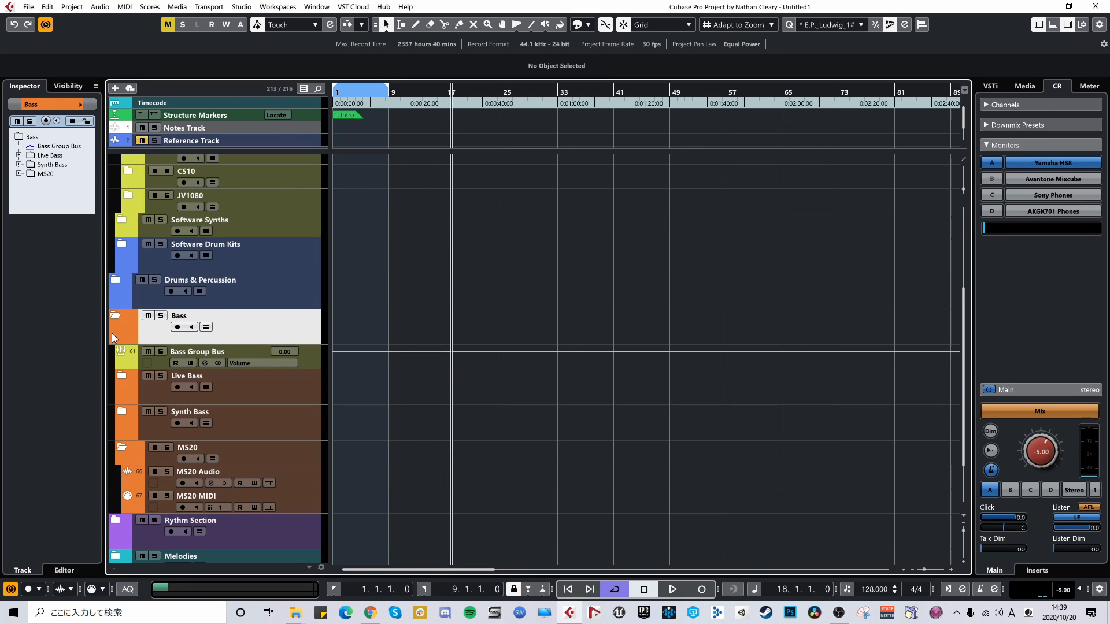
left_click(128, 452)
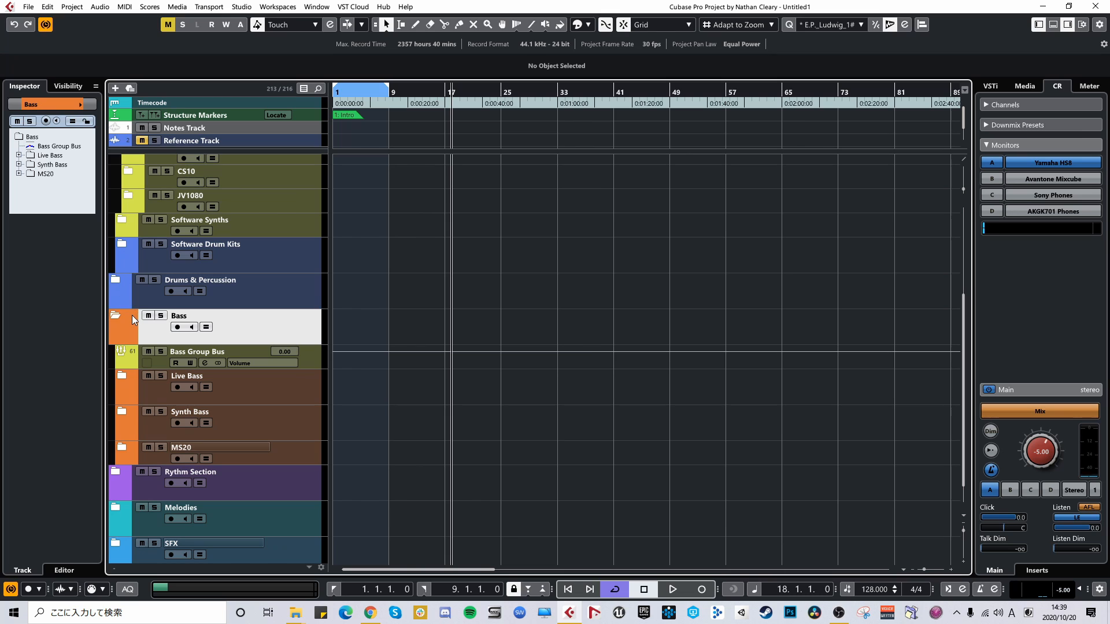
left_click(123, 315)
Collapse the Hardware Direct Synths folder and its parent Synths/Sound Sources folder.
left_click(273, 349)
scroll(273, 350, "up", 4)
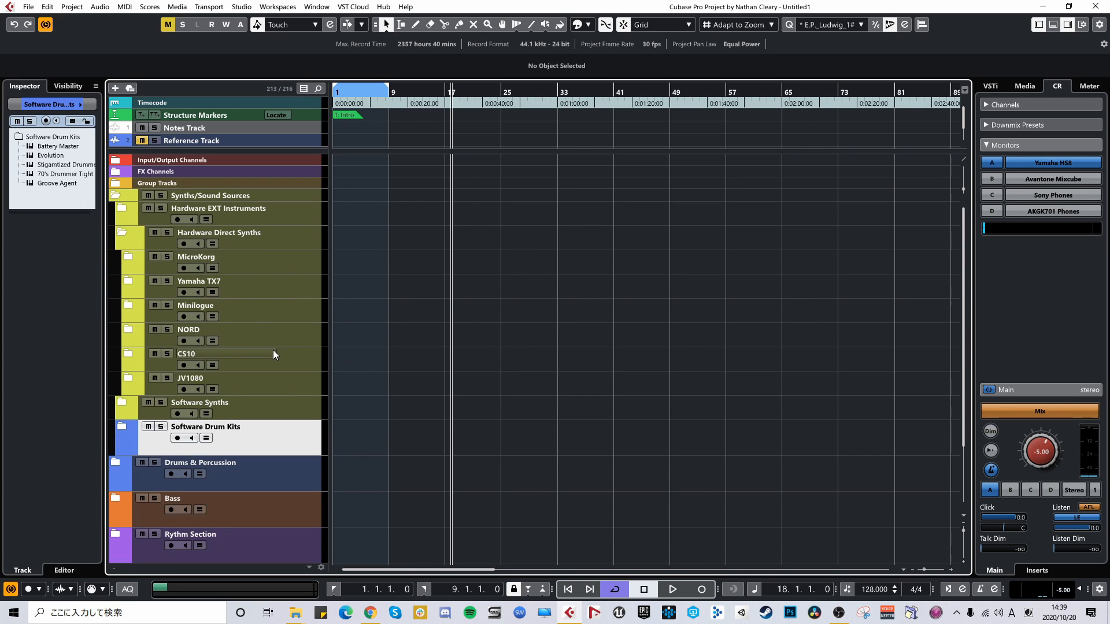
left_click(142, 243)
left_click(123, 233)
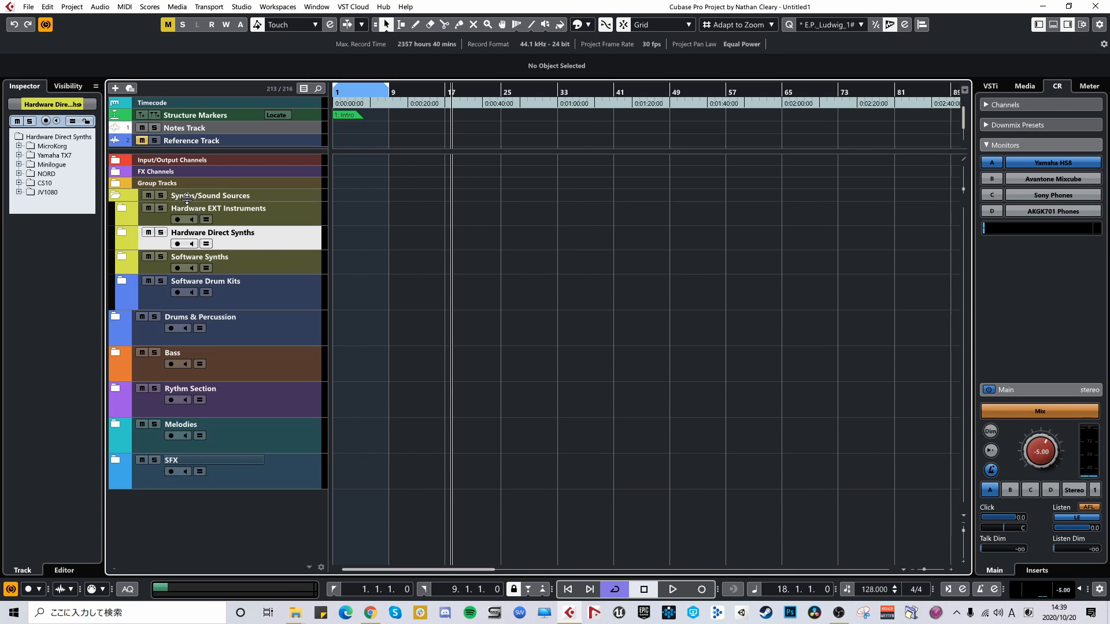
left_click(186, 198)
left_click(116, 195)
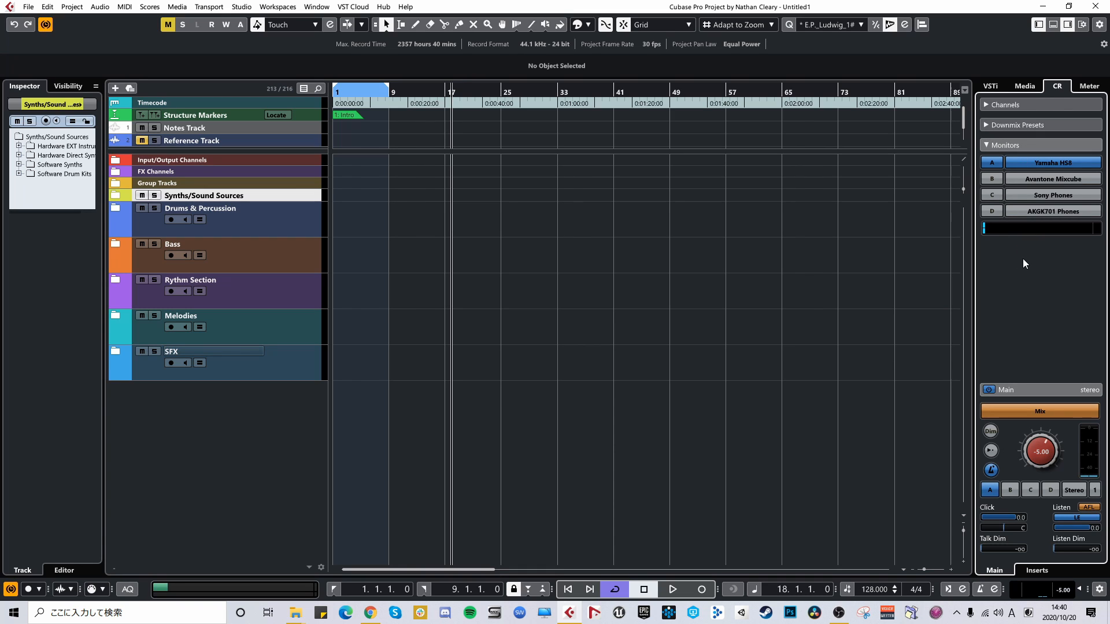
Cycle the Control Room through the Yamaha HS8, Avantone Mixcube, Sony Phones and AKGK701 Phones monitors, ending on Yamaha HS8.
key("alt+m")
key("alt+m")
key("alt+m")
key("alt+m")
key("alt+m")
key("alt+m")
key("alt+m")
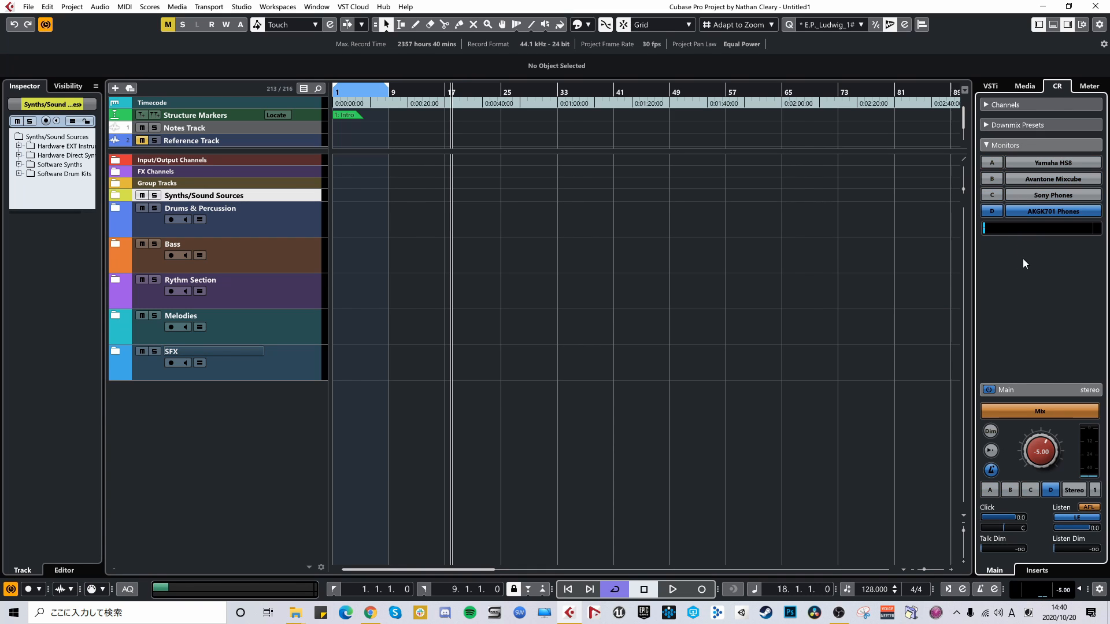
key("alt+m")
key("alt+m")
key("alt+m")
key("alt+m")
key("alt+m")
key("alt+m")
key("alt+m")
key("alt+m")
key("alt+m")
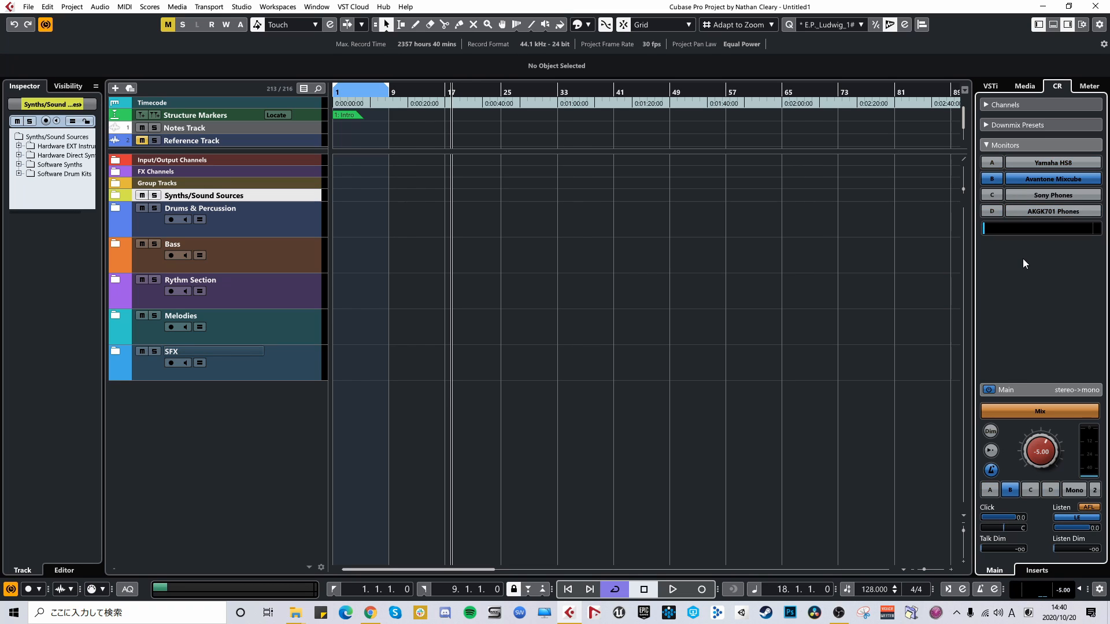
key("alt+m")
key("alt+m")
key("alt+m")
key("alt+m")
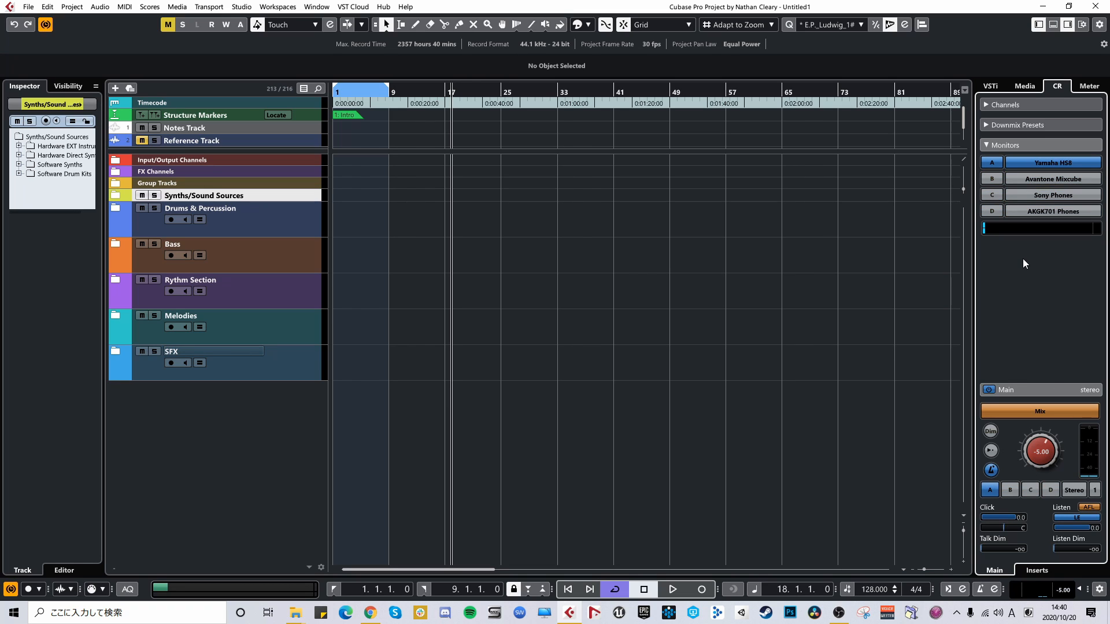
key("alt+m")
key("alt+m")
key("alt+m")
key("alt+m")
left_click(662, 325)
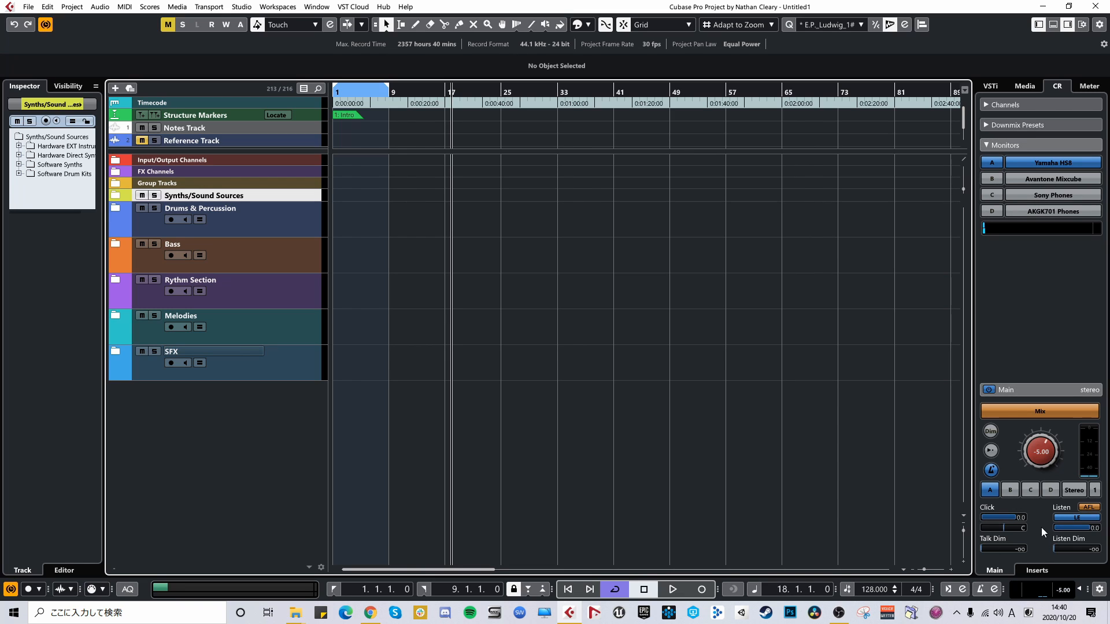
View the Control Room inserts for the Yamaha HS8 monitors and inspect the Sonarworks Reference 4 plug-in, closing it again.
left_click(1055, 569)
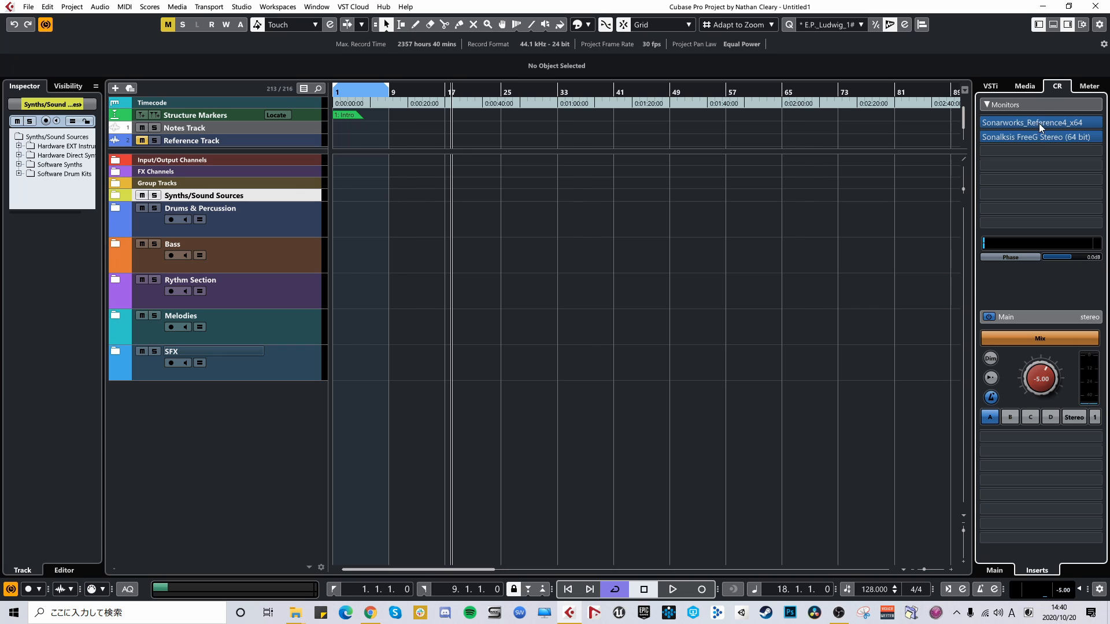
left_click(753, 369)
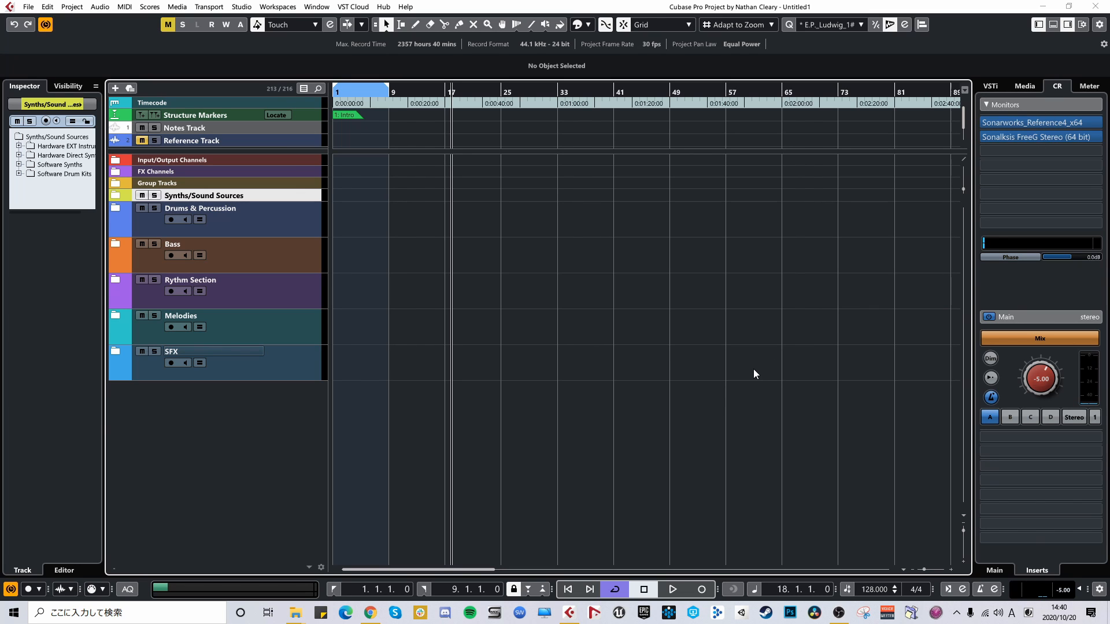
key("F3")
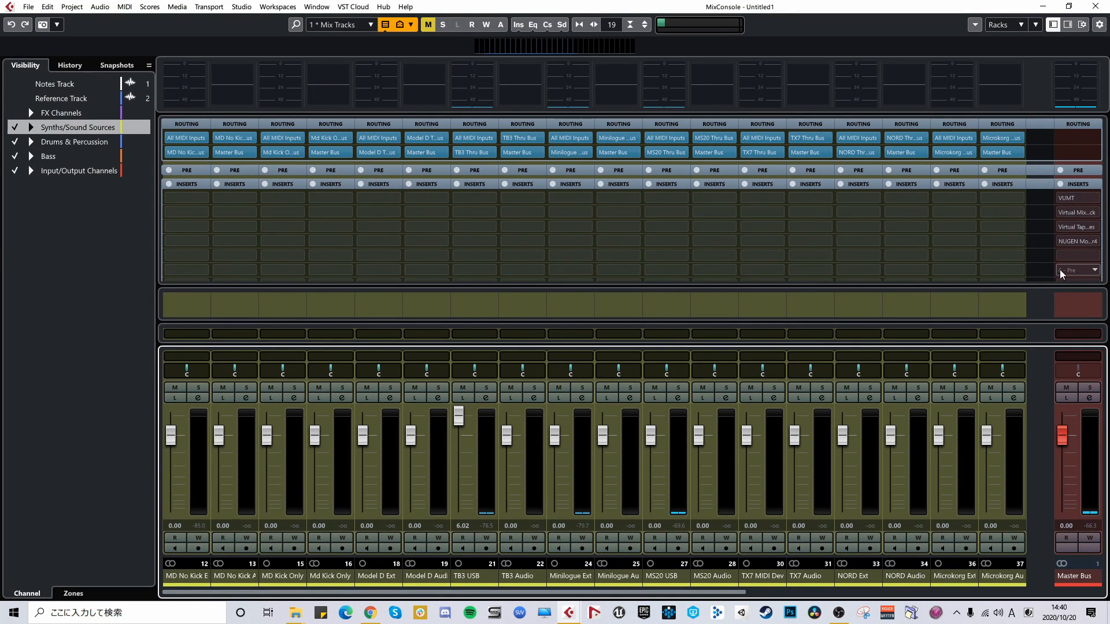
key("F3")
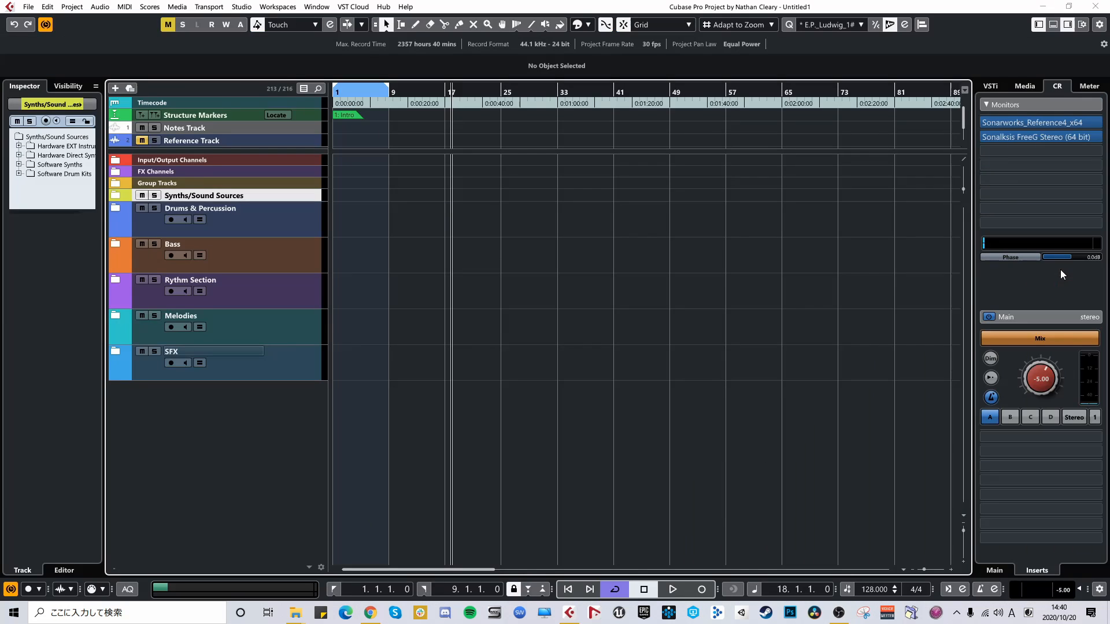
left_click(1041, 123)
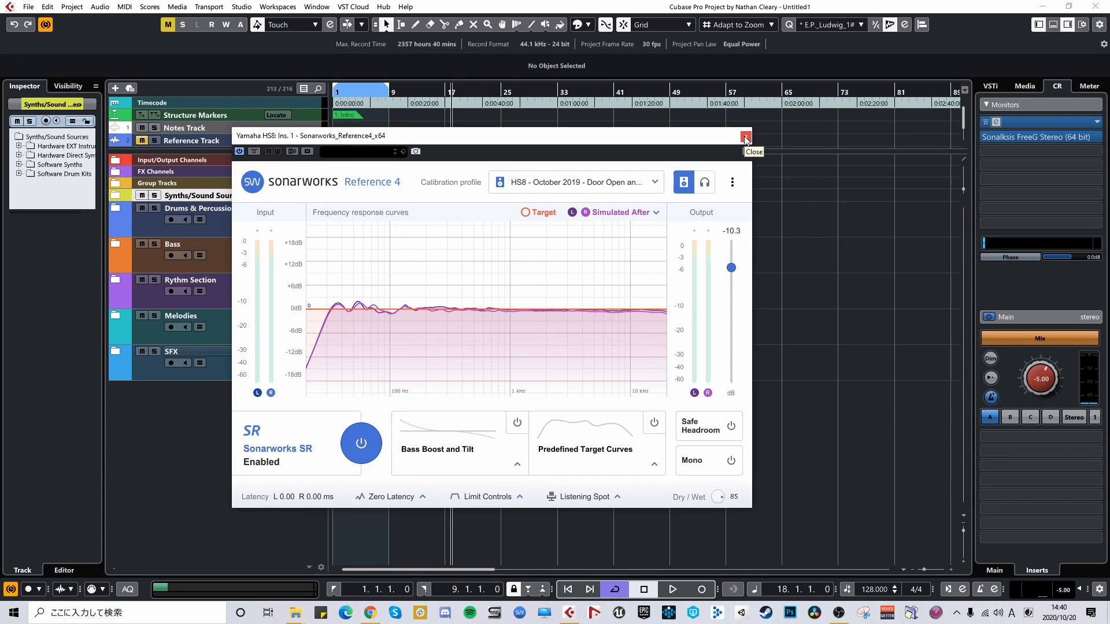
left_click(746, 139)
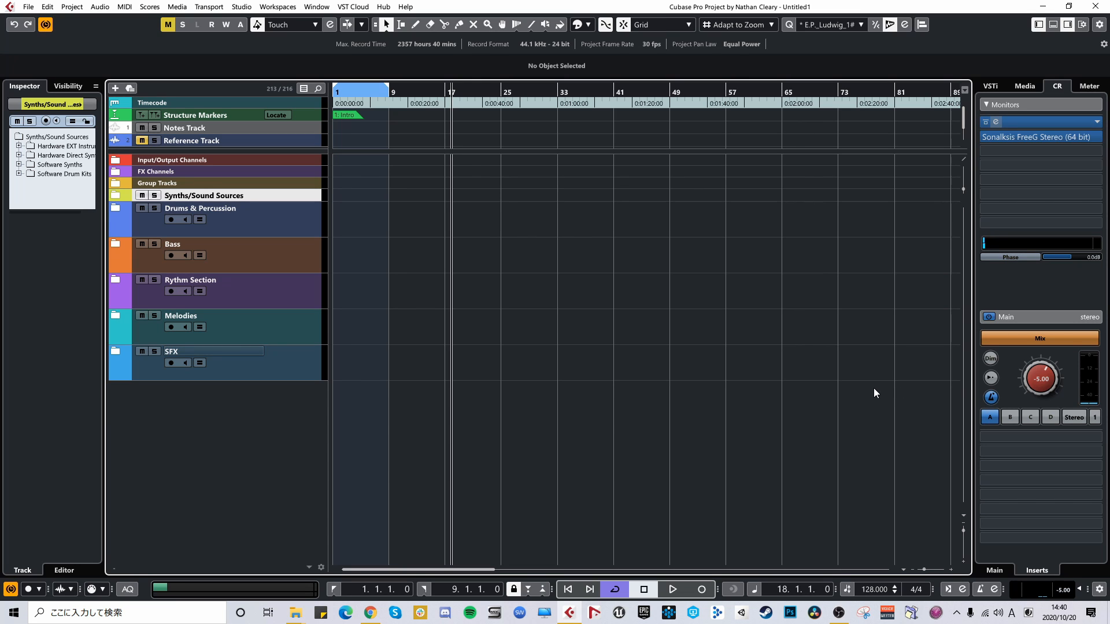
Open the MixConsole and view the FX Channels, Thru Groups and Mix Tracks configurations and the list of saved configurations.
key("F3")
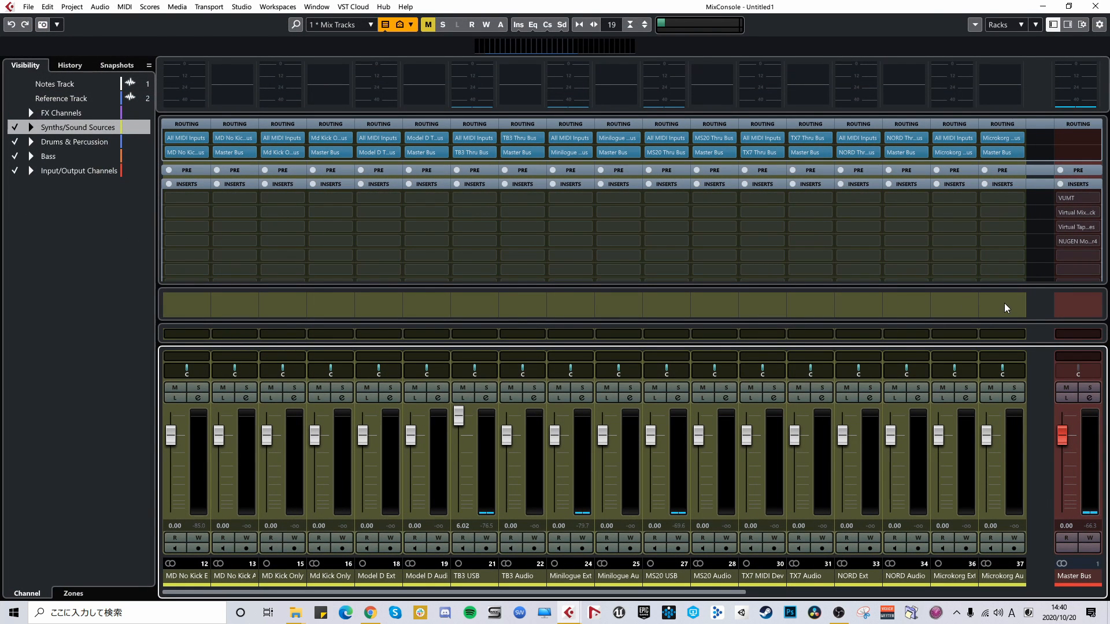
mouse_move(1077, 242)
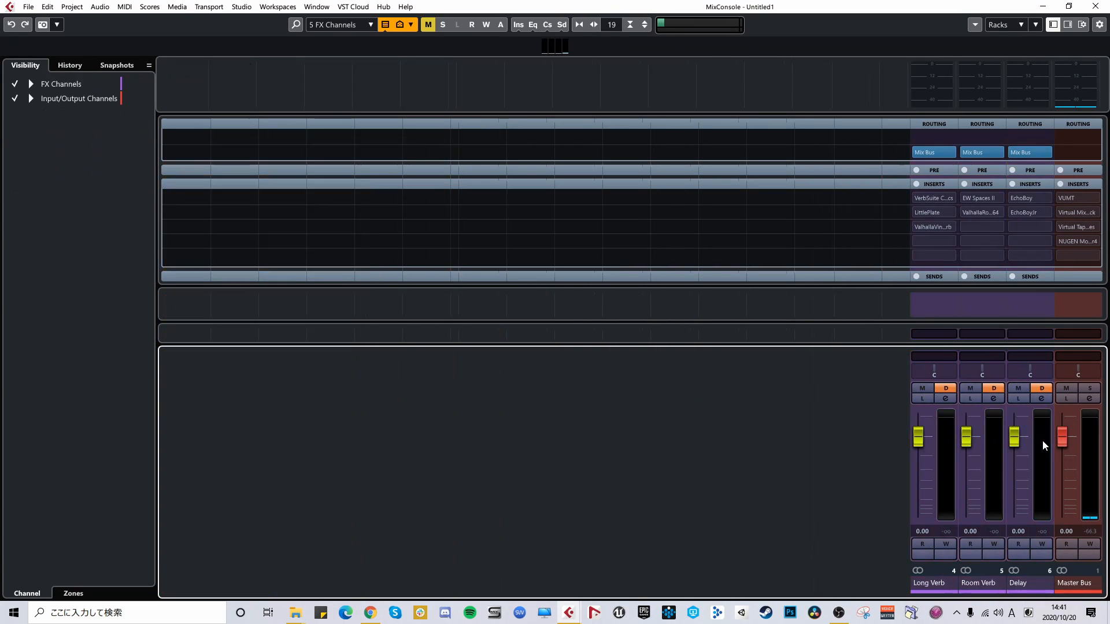
key("7")
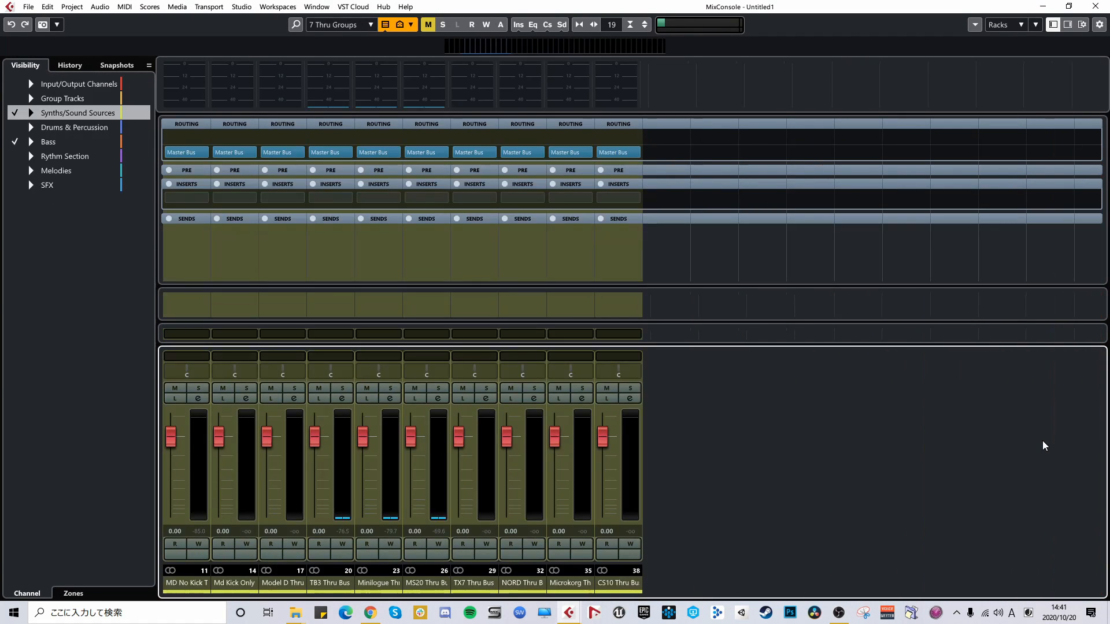
key("1")
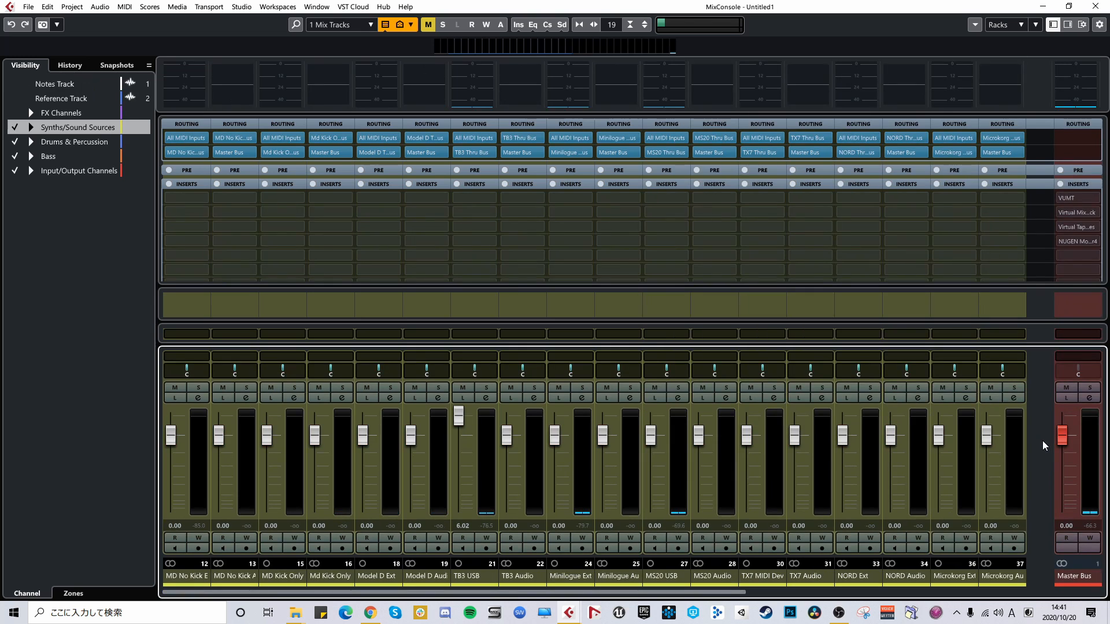
left_click(350, 26)
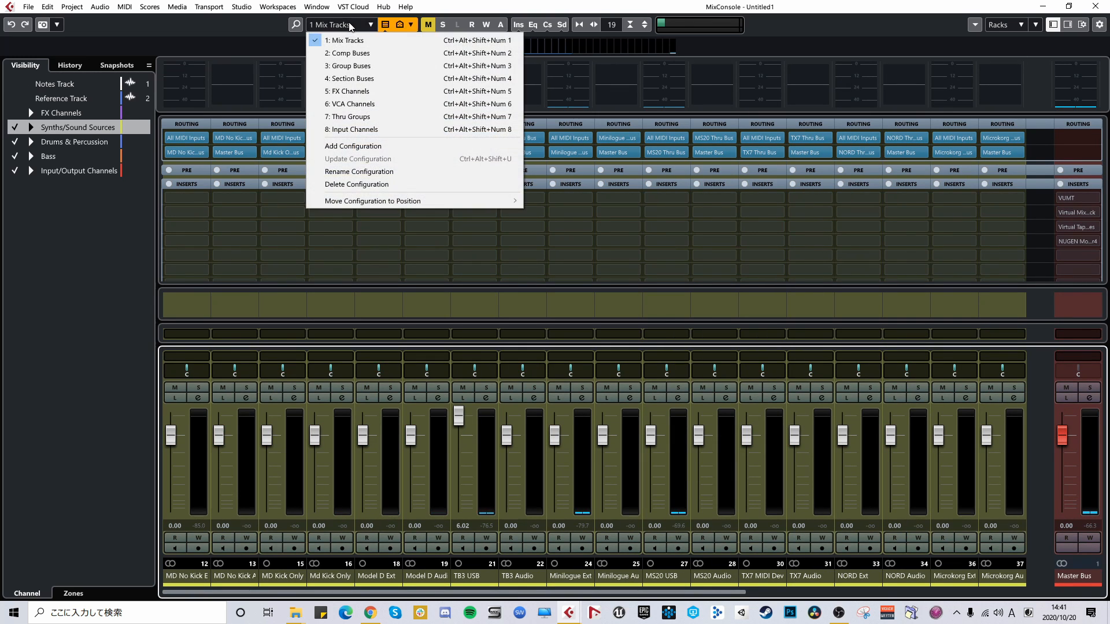
left_click(759, 309)
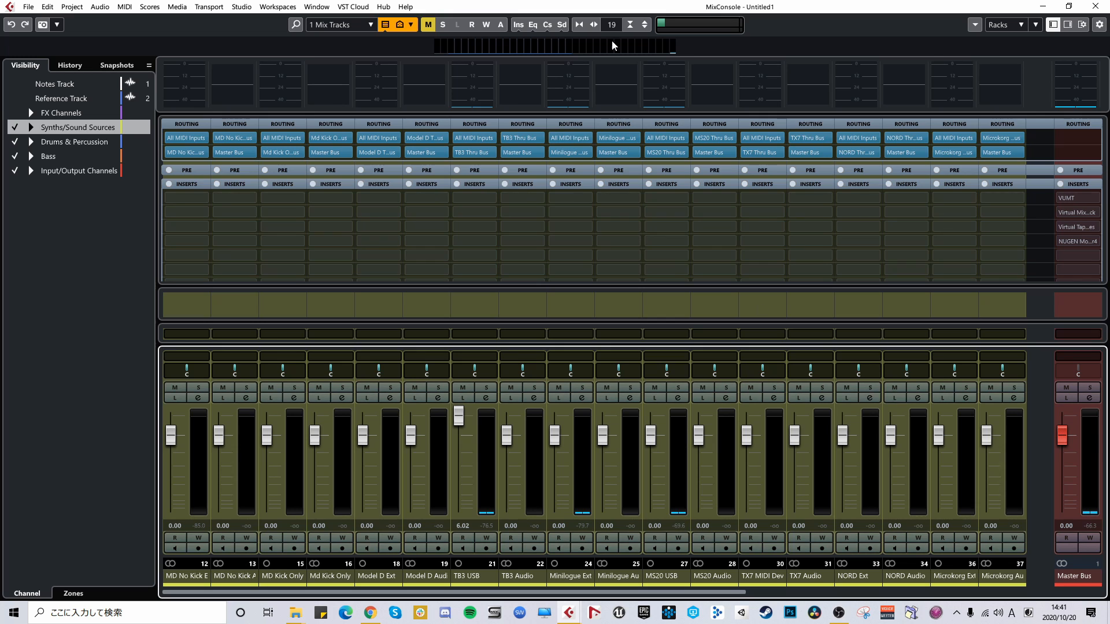
Narrow the mixer channel strips so that 26 channels fit across the MixConsole.
left_click(580, 22)
left_click(581, 22)
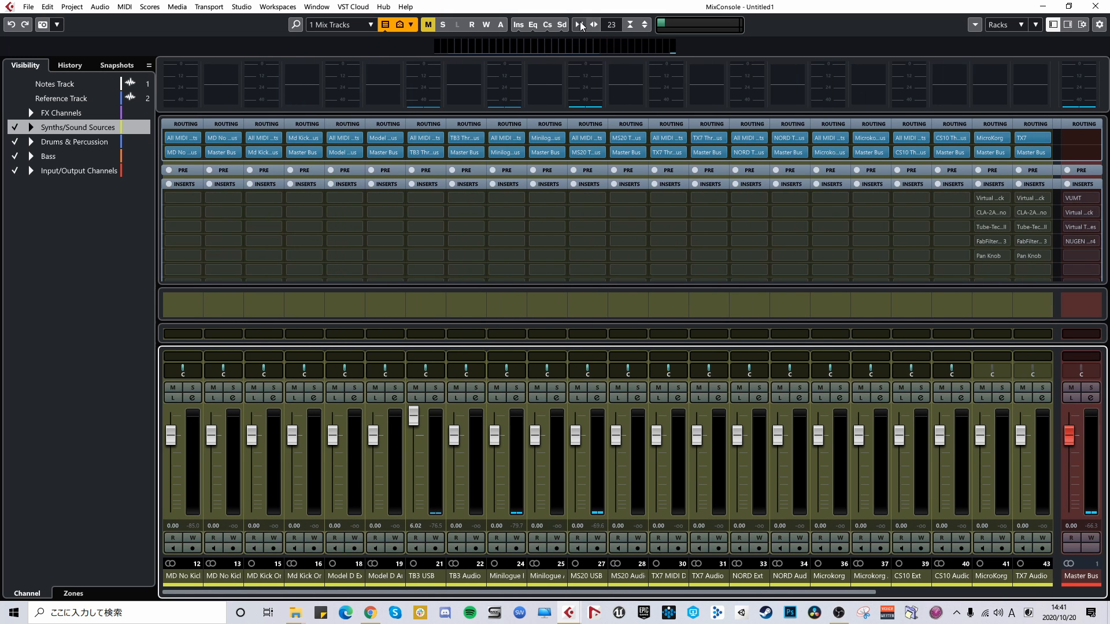
left_click(581, 22)
left_click(580, 22)
left_click(581, 22)
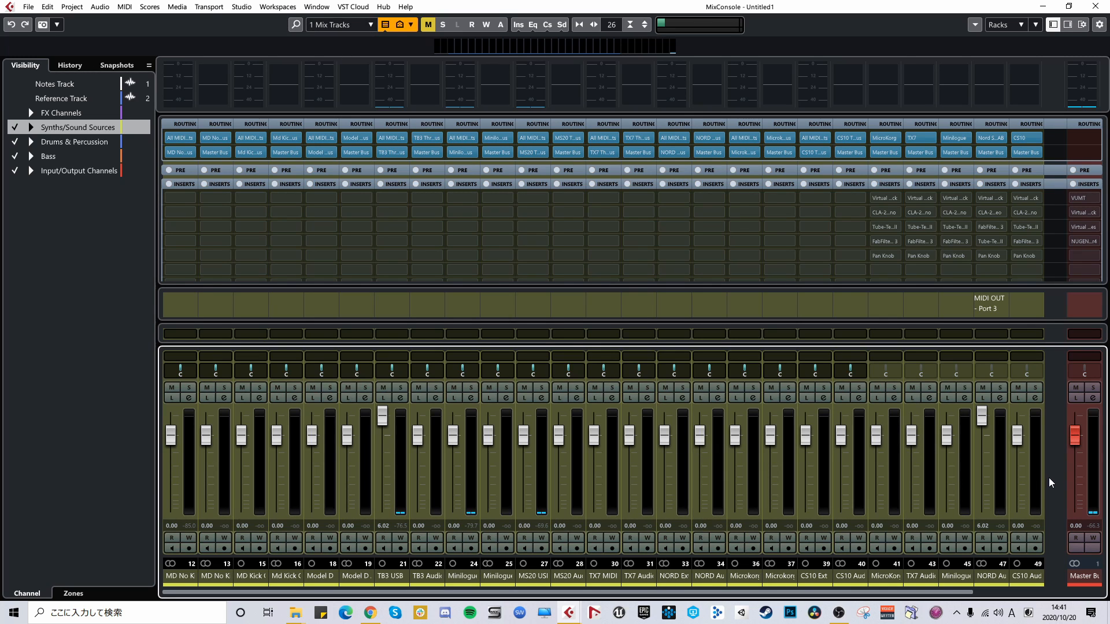
View the Input Channels configuration, return to Mix Tracks, and go through the Comp Buses and Group Buses configurations.
left_click(371, 25)
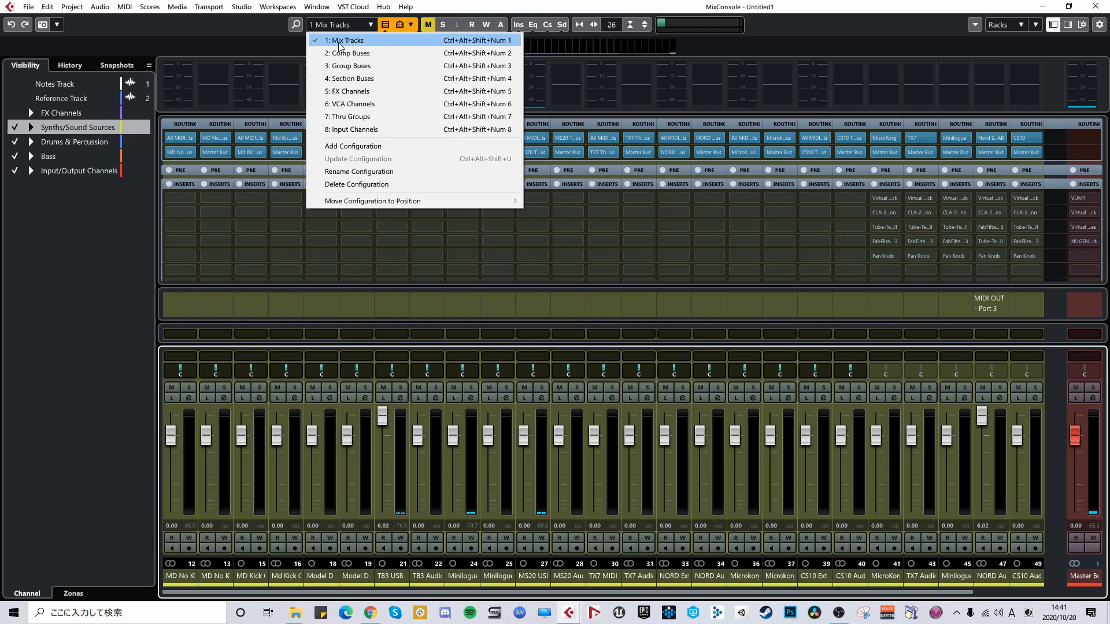
left_click(367, 128)
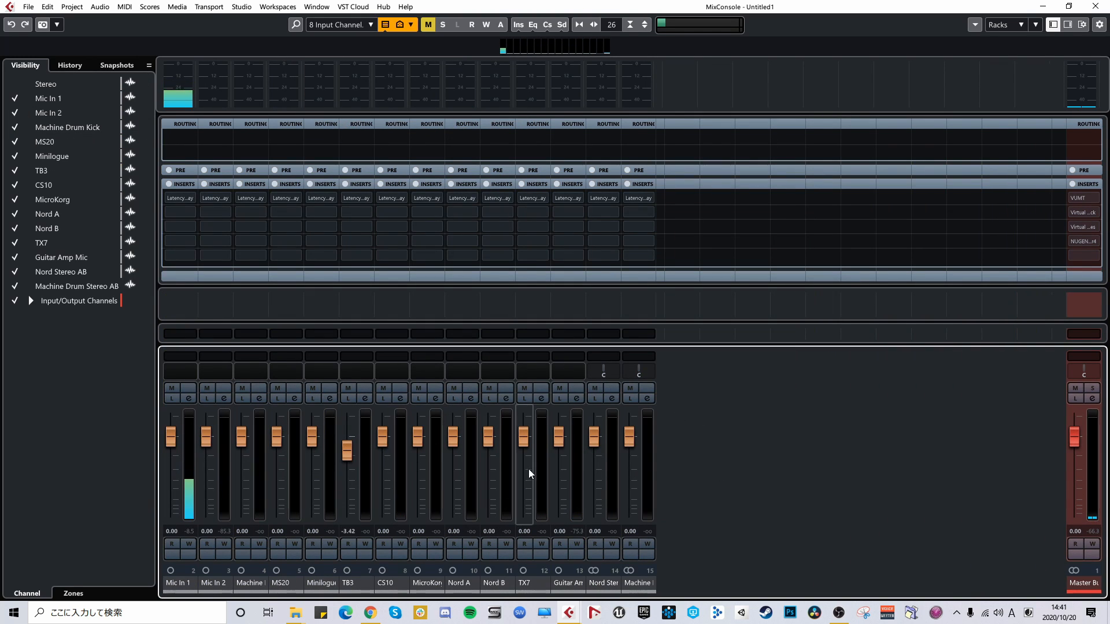
left_click(347, 25)
left_click(344, 40)
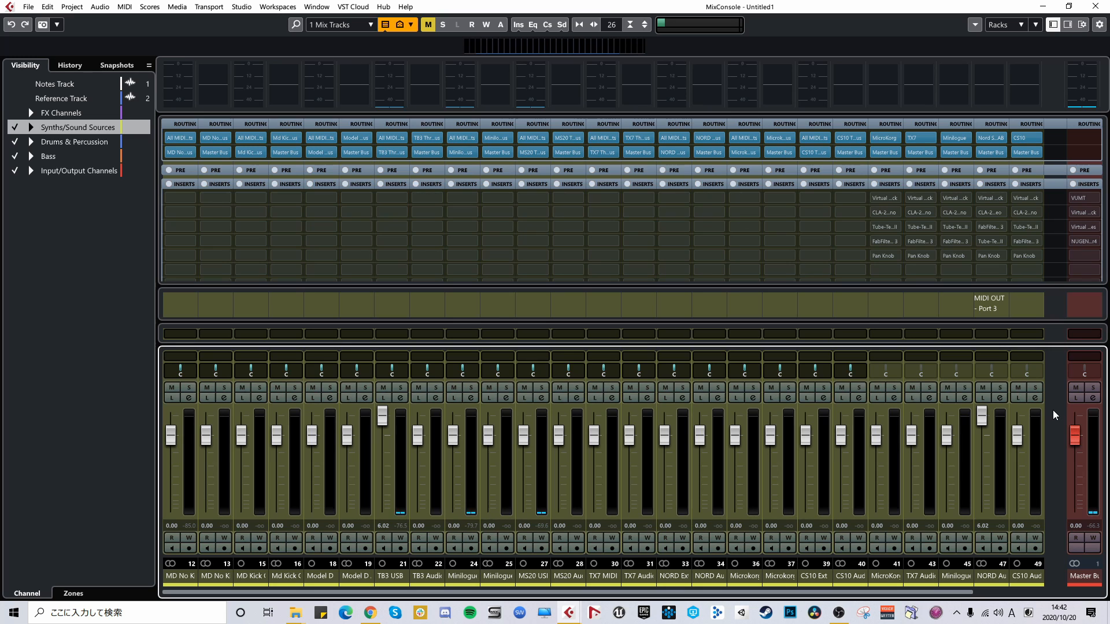
key("2")
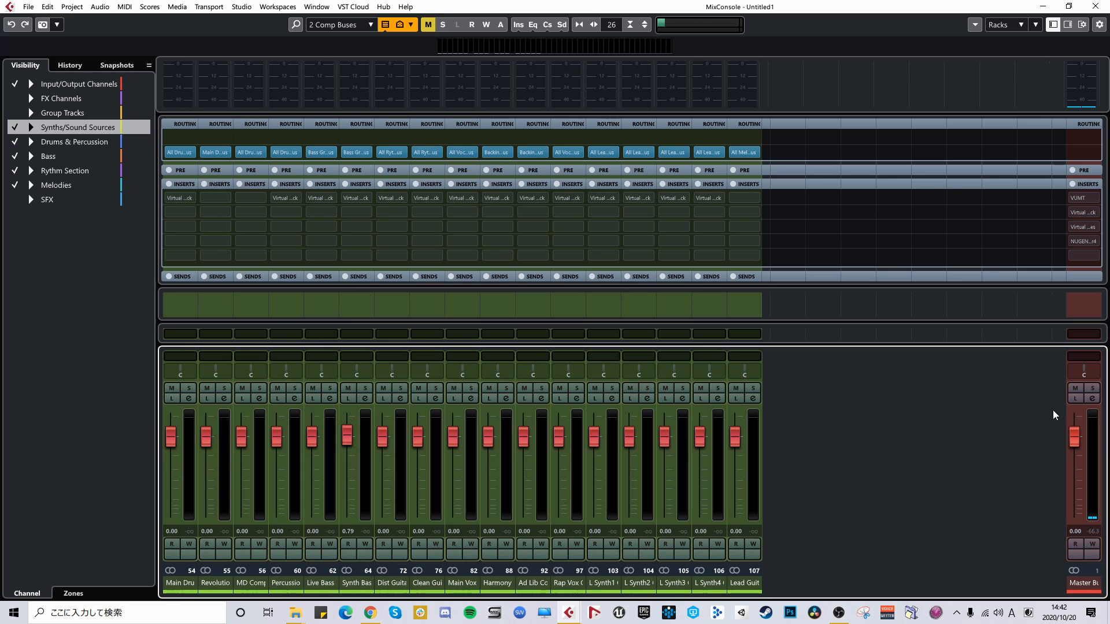
key("3")
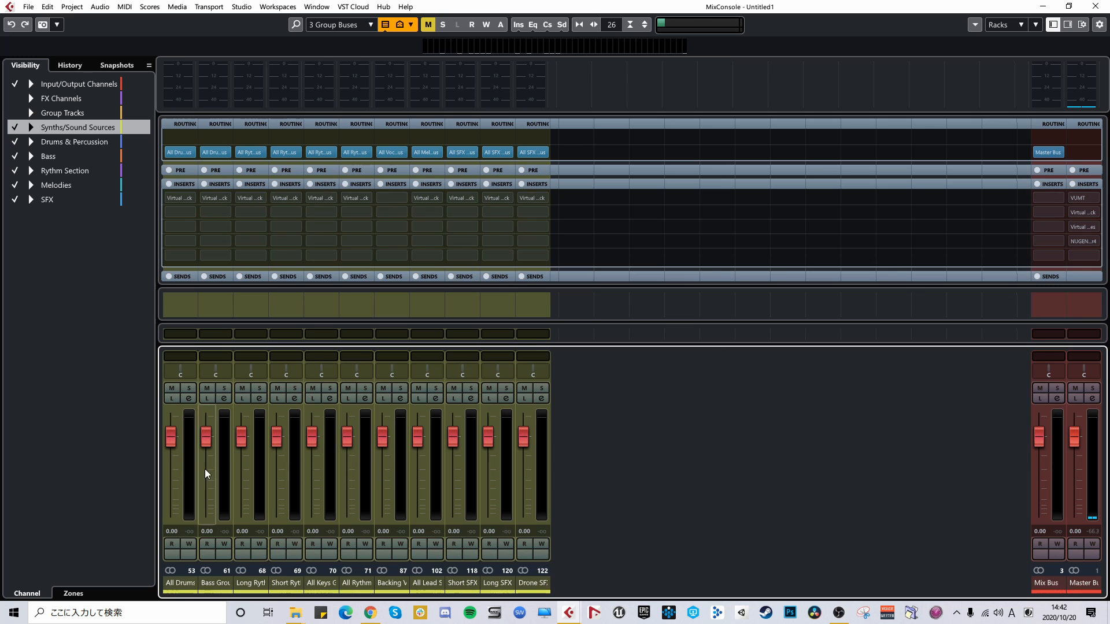
View the Section Buses configuration in the MixConsole and widen the channel strips so that 15 channels fit across it.
left_click(588, 26)
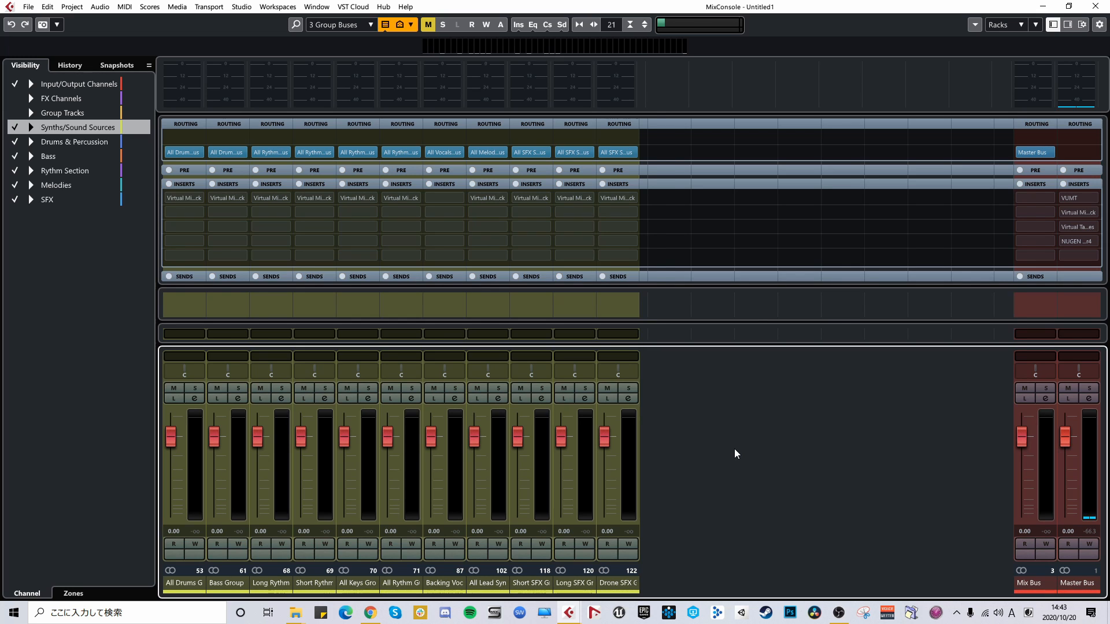
key("alt+4")
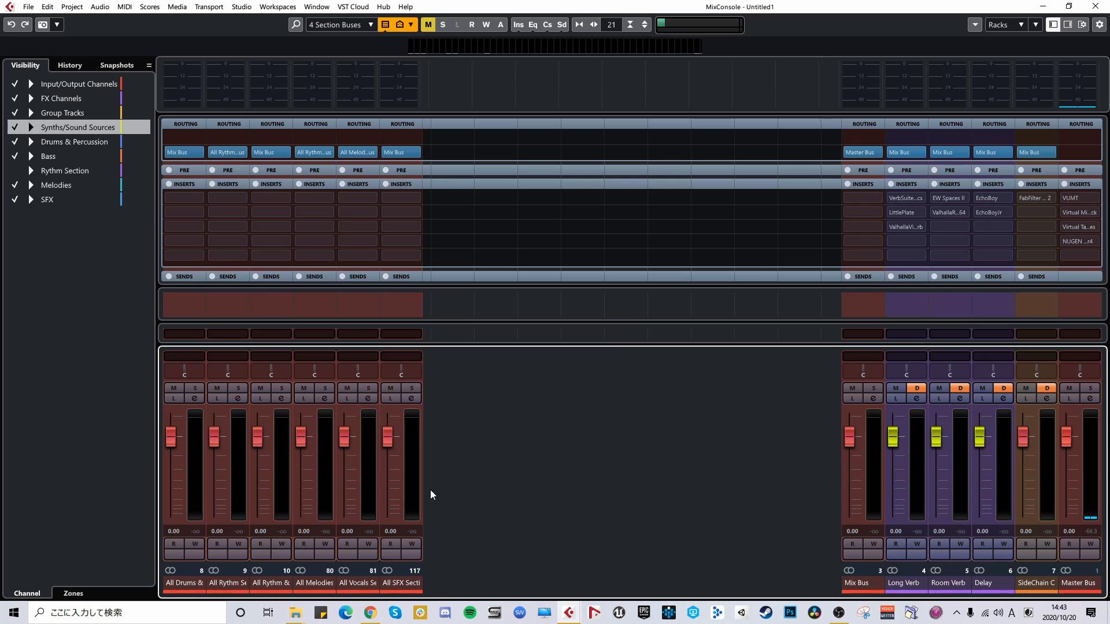
left_click(594, 25)
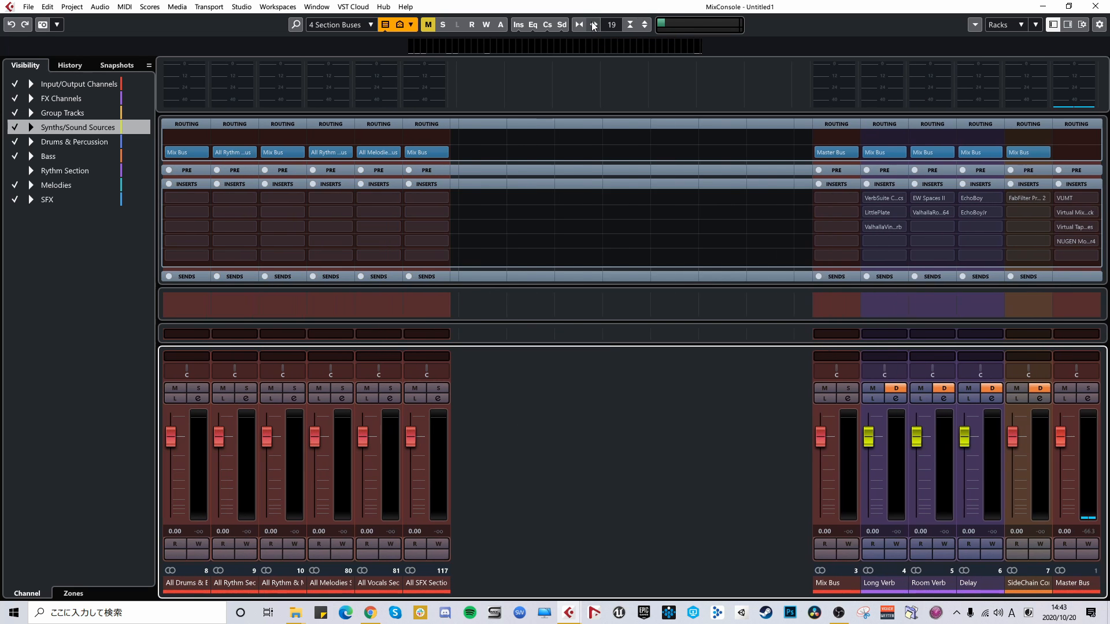
left_click(594, 25)
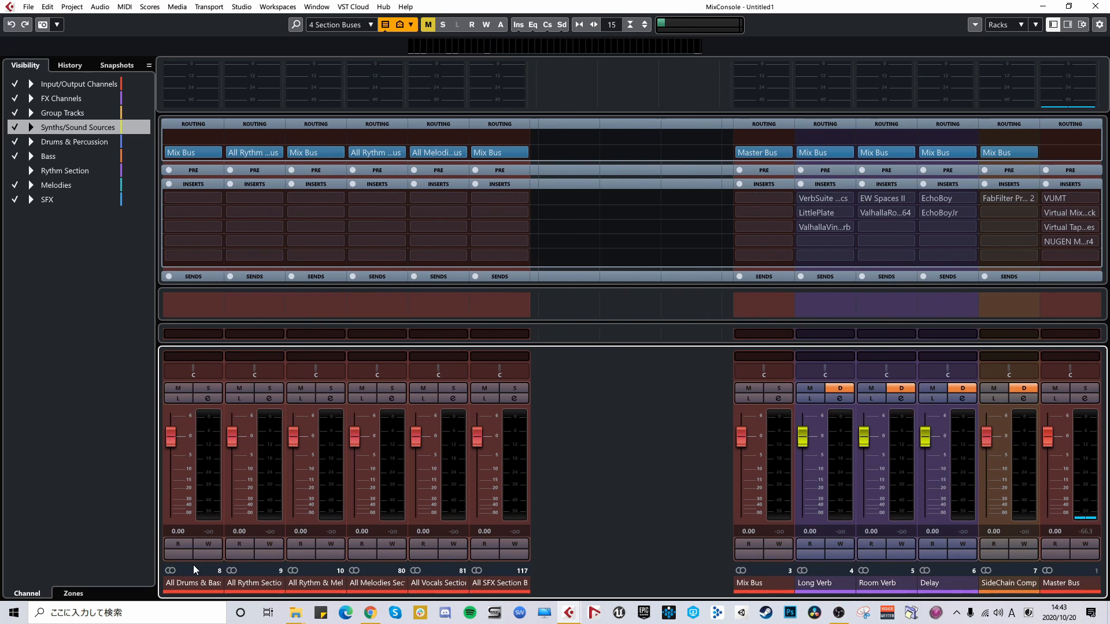
Go through the section bus channels from All Drums & Bass to All SFX, checking the full names of the rhythm and melodies buses.
left_click(194, 569)
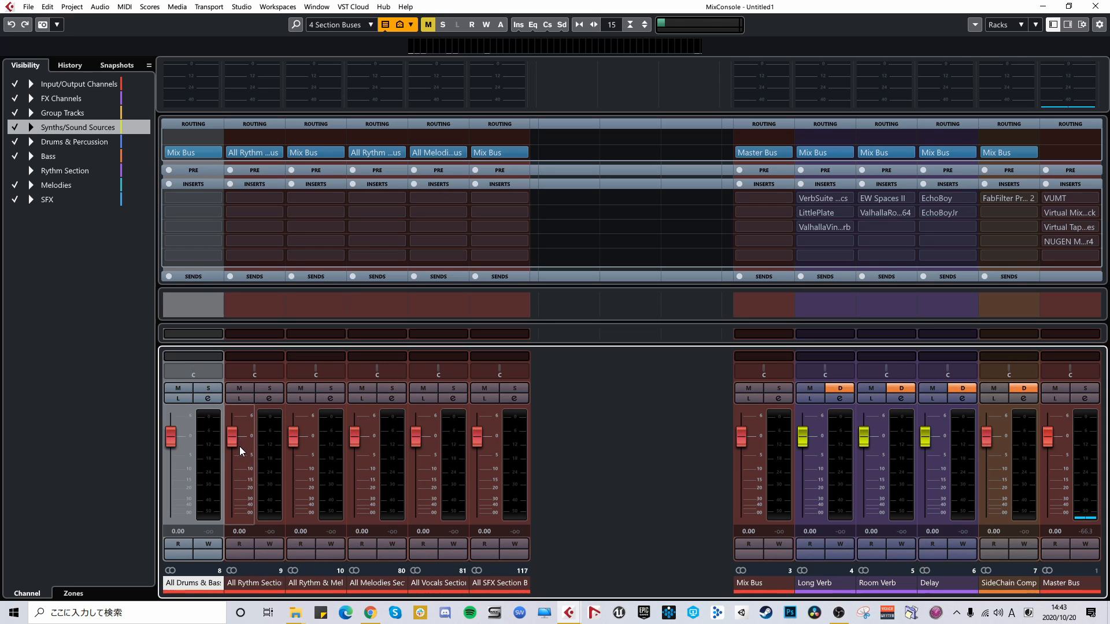
double_click(254, 583)
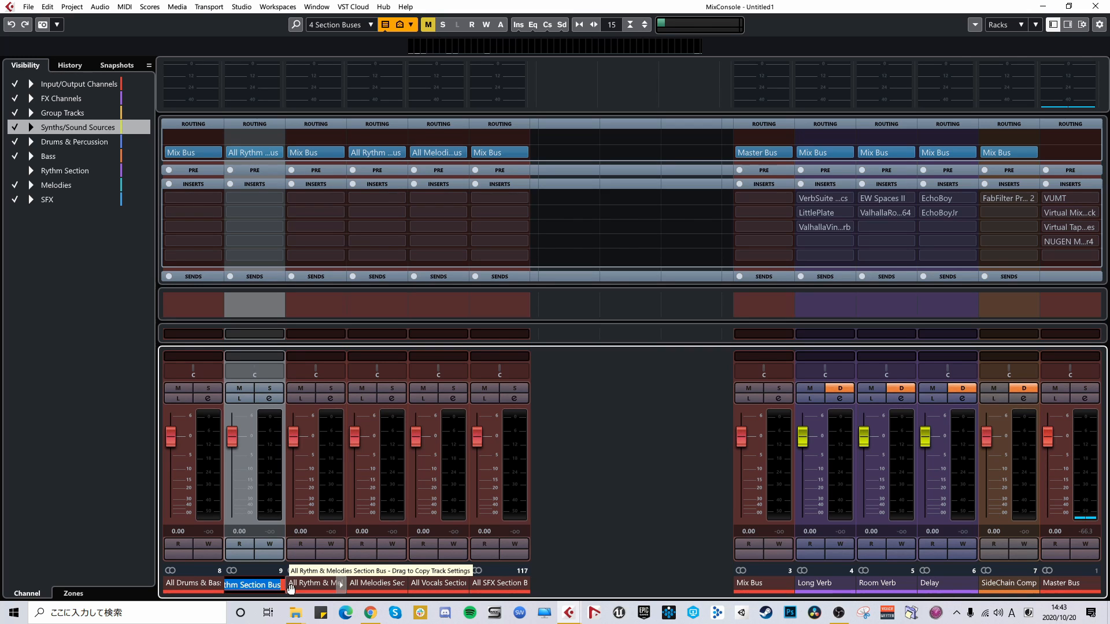
double_click(296, 584)
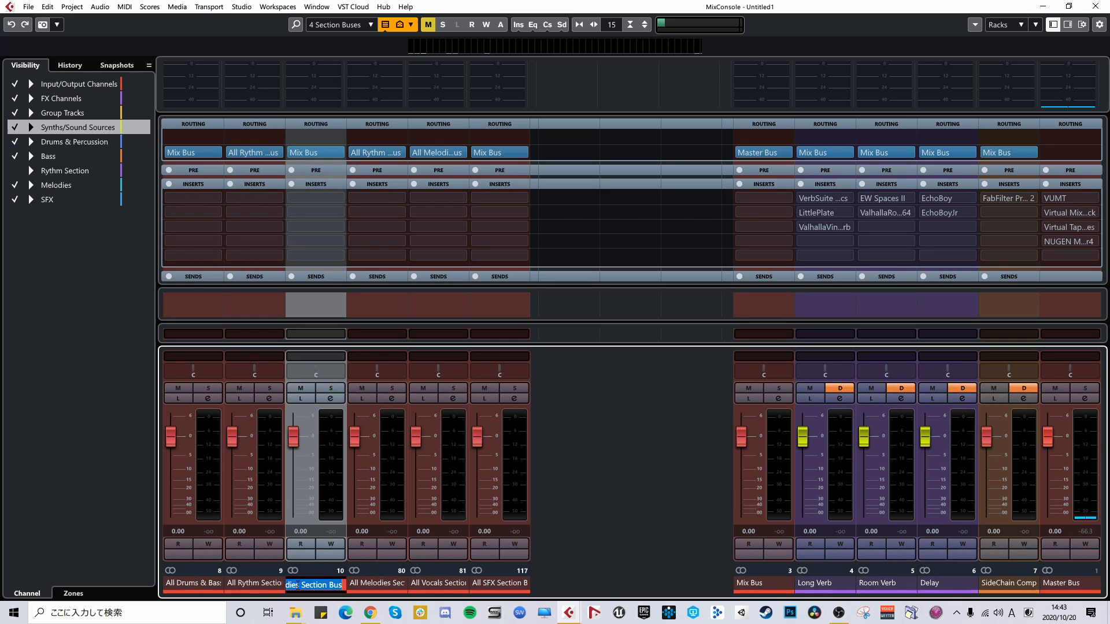
left_click(245, 584)
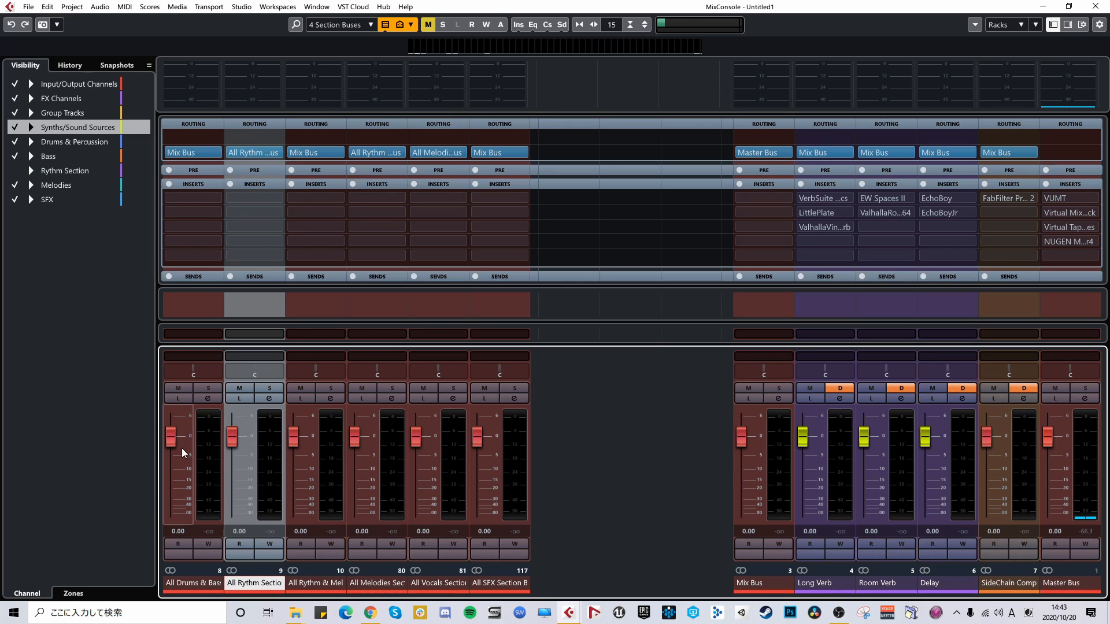
key("Tab")
key("Tab")
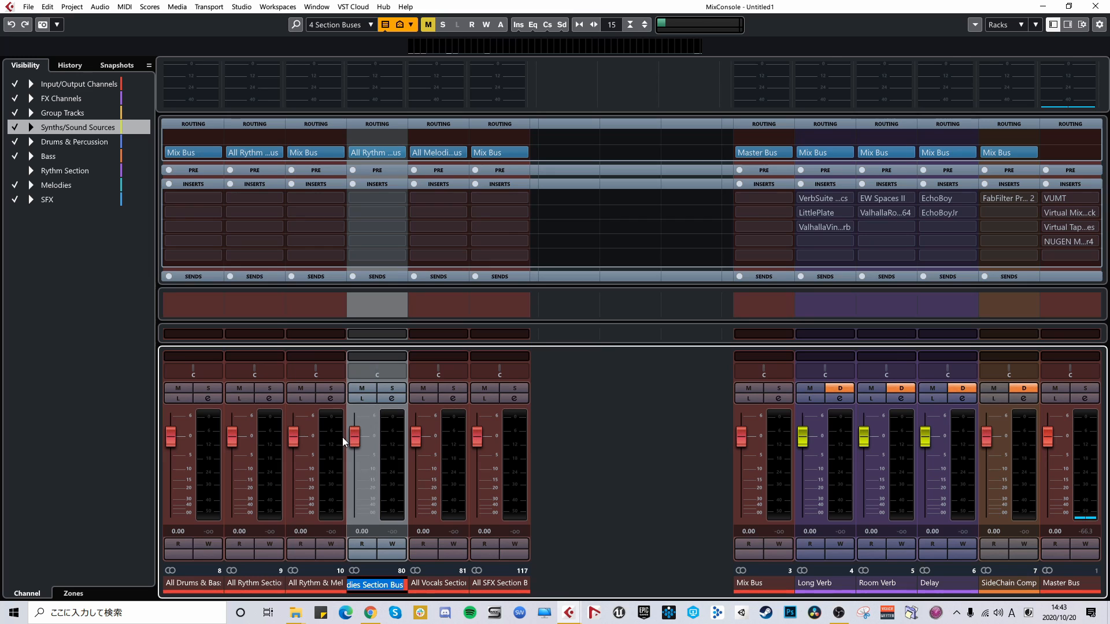
left_click(310, 585)
double_click(310, 586)
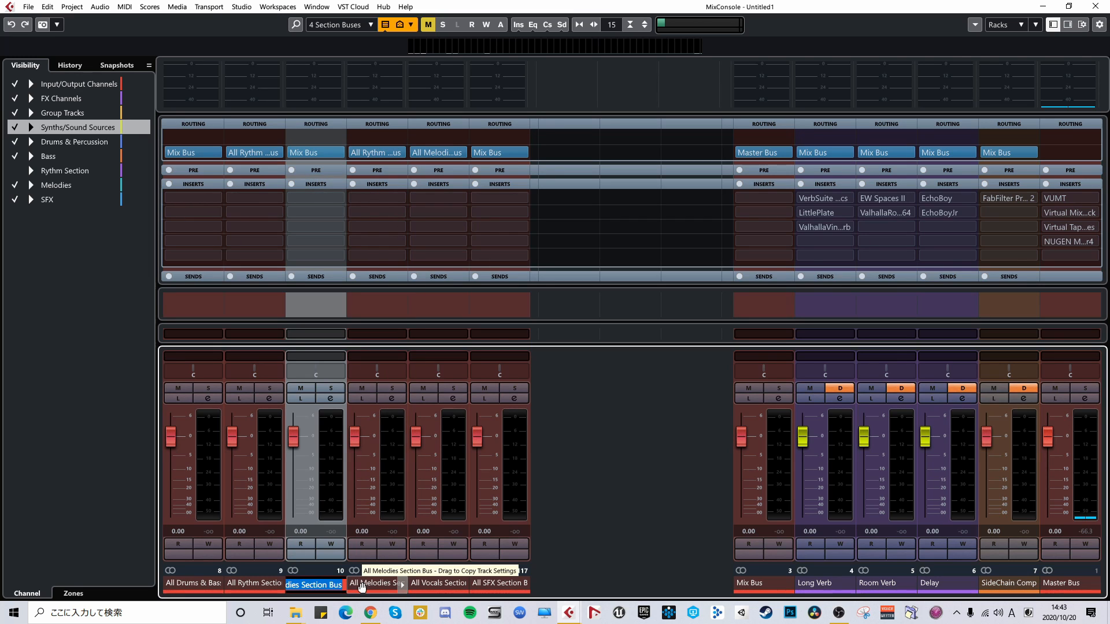
left_click(427, 585)
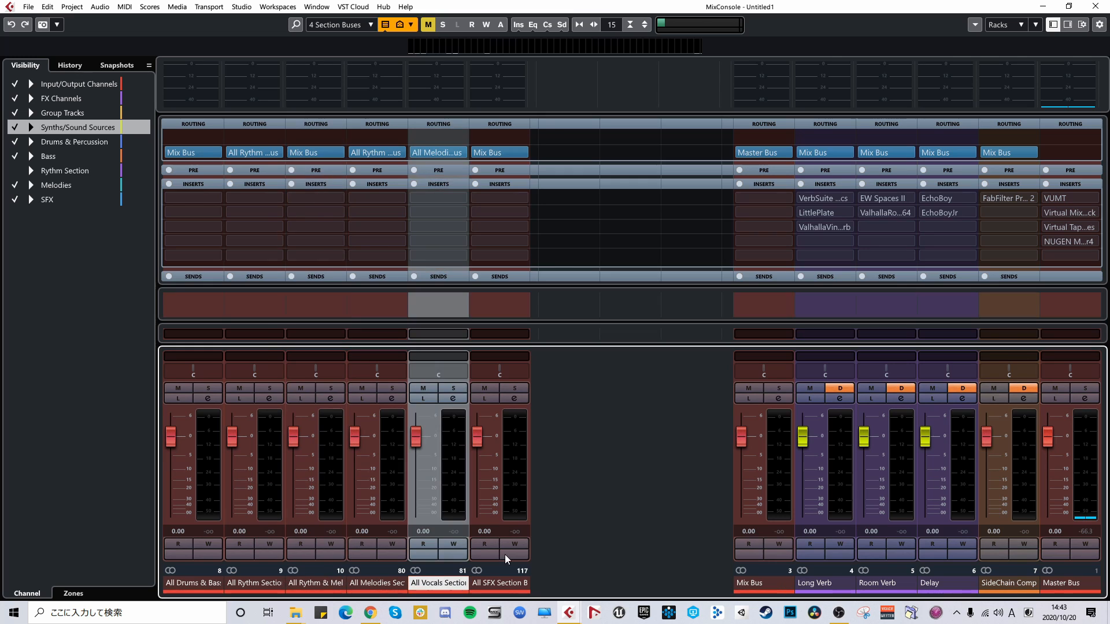
left_click(482, 585)
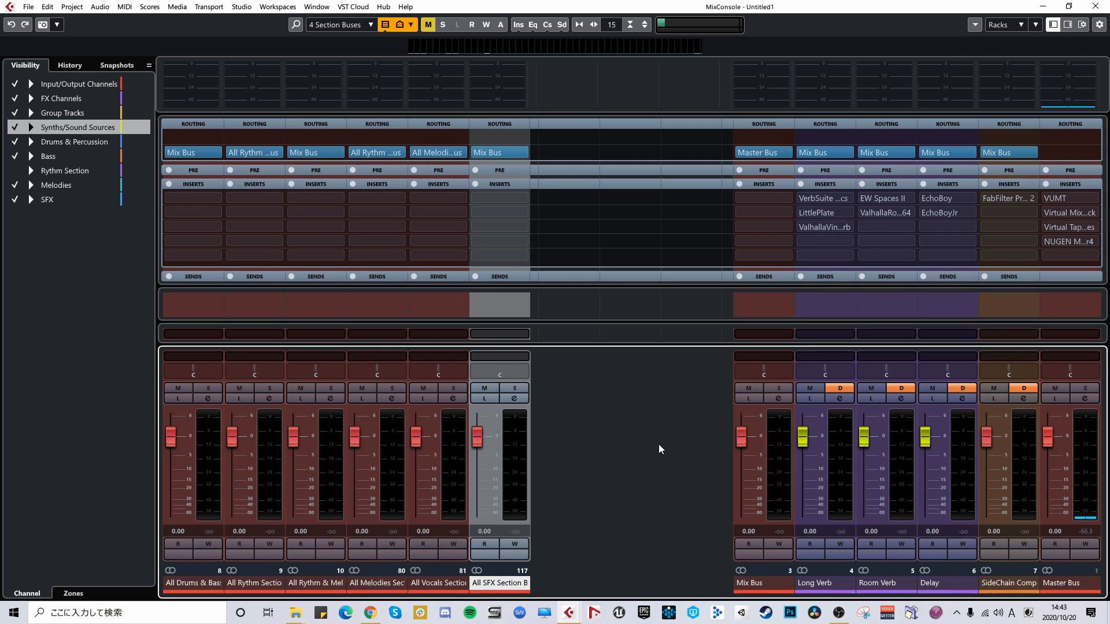
Return to the Mix Tracks configuration and narrow the channel strips so that 31 channels fit across the MixConsole.
key("1")
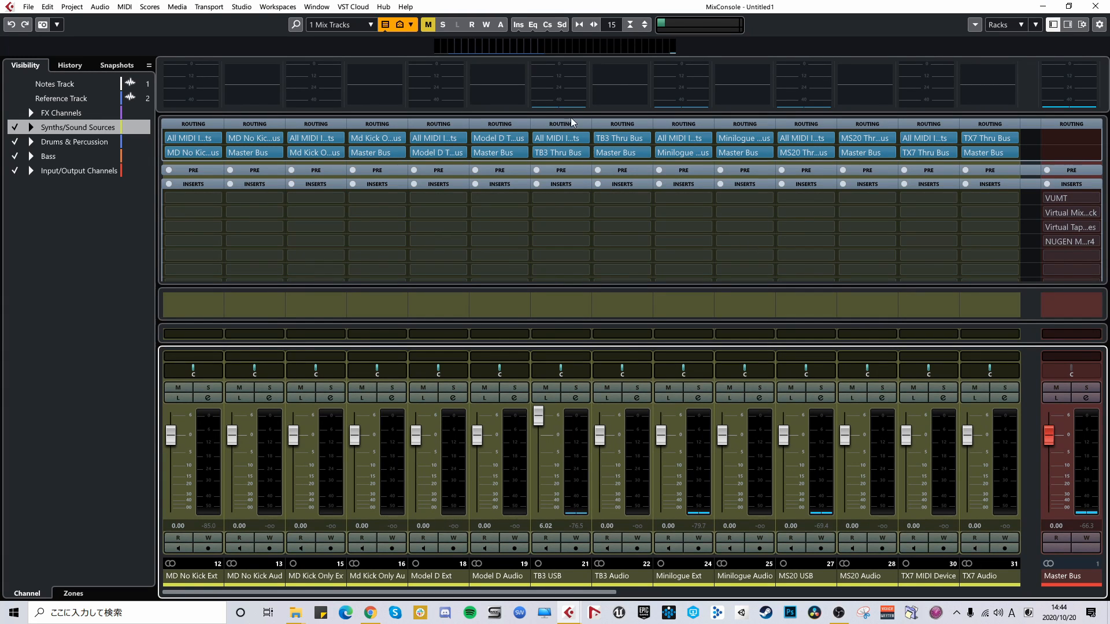
left_click(579, 24)
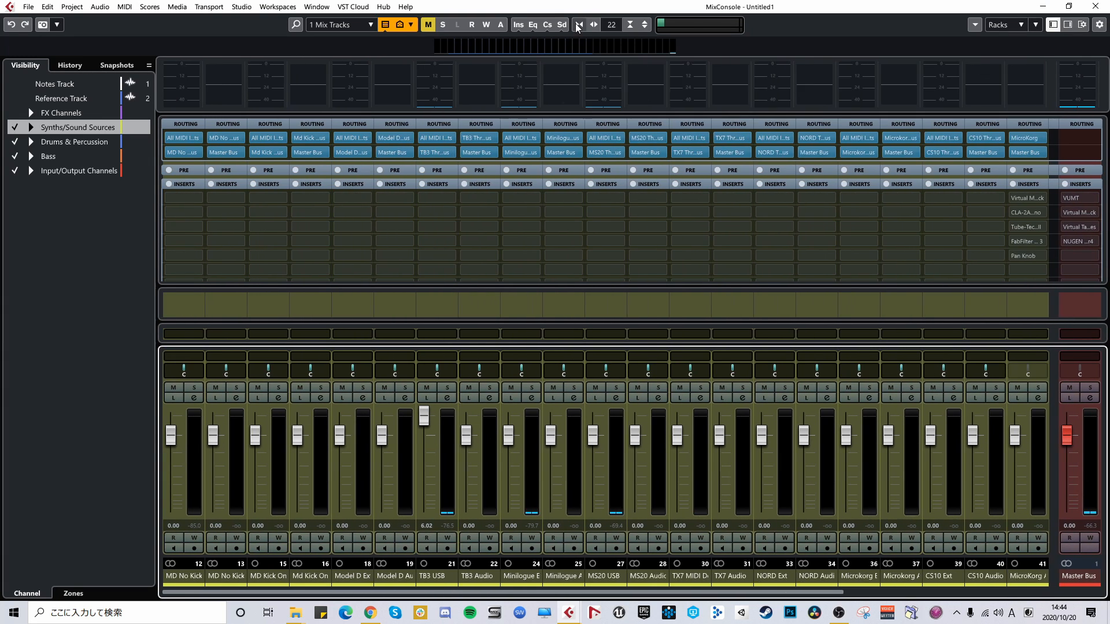
left_click(577, 25)
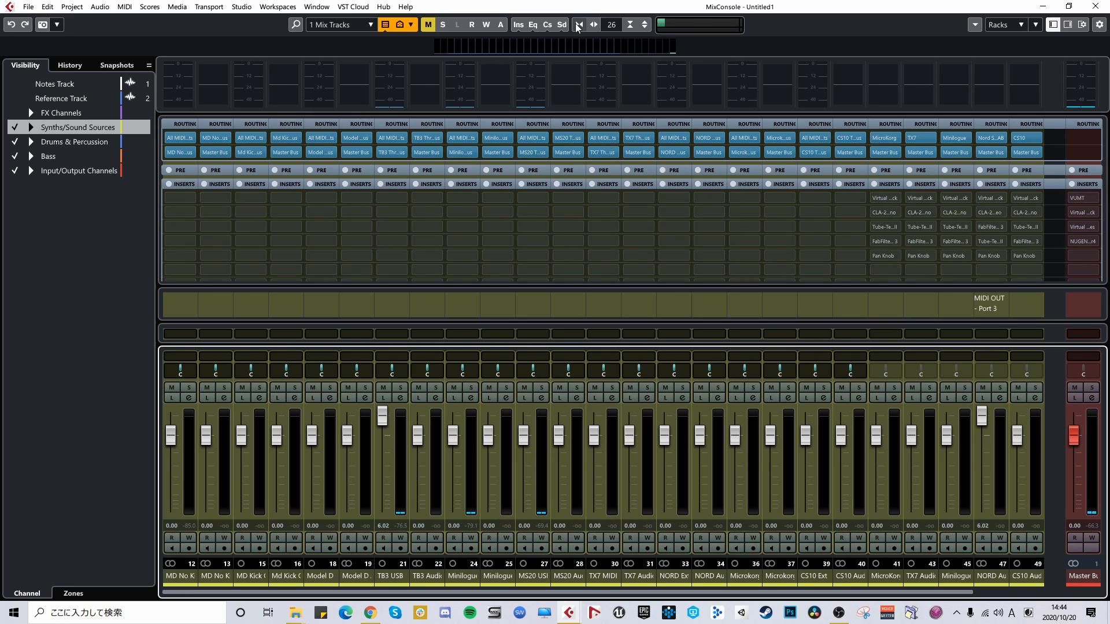
left_click(579, 25)
left_click(579, 24)
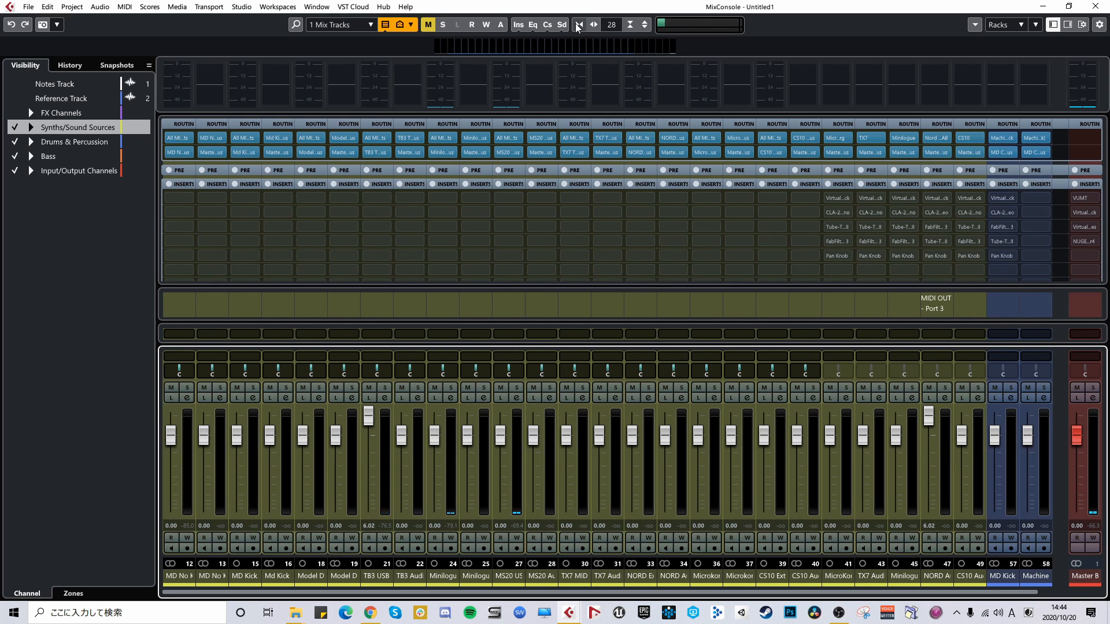
left_click(579, 25)
left_click(579, 25)
left_click(579, 25)
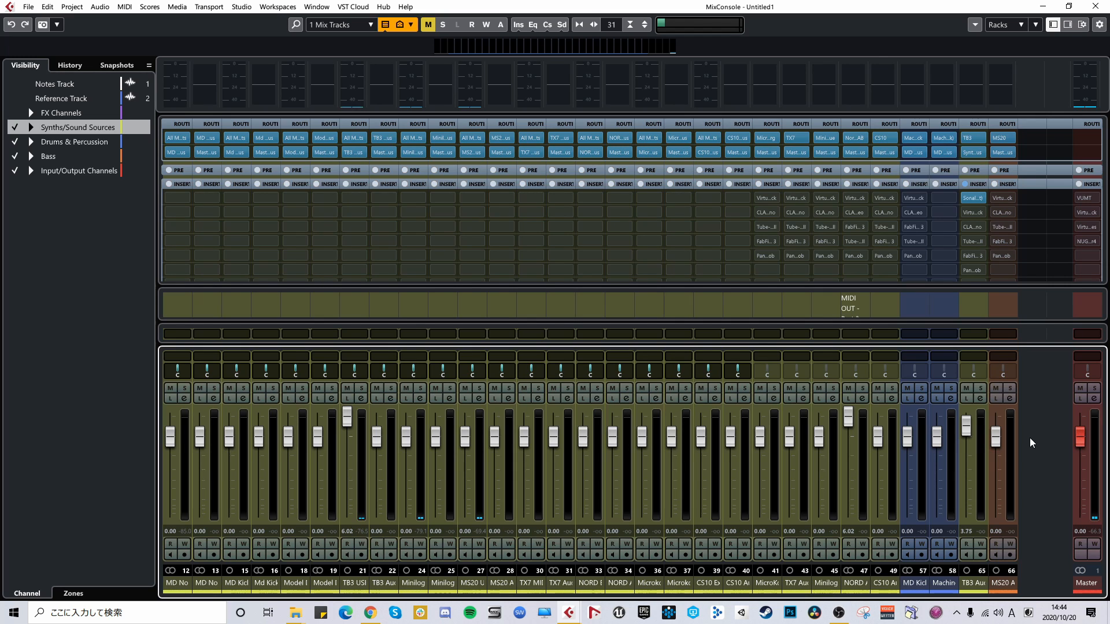
key("F3")
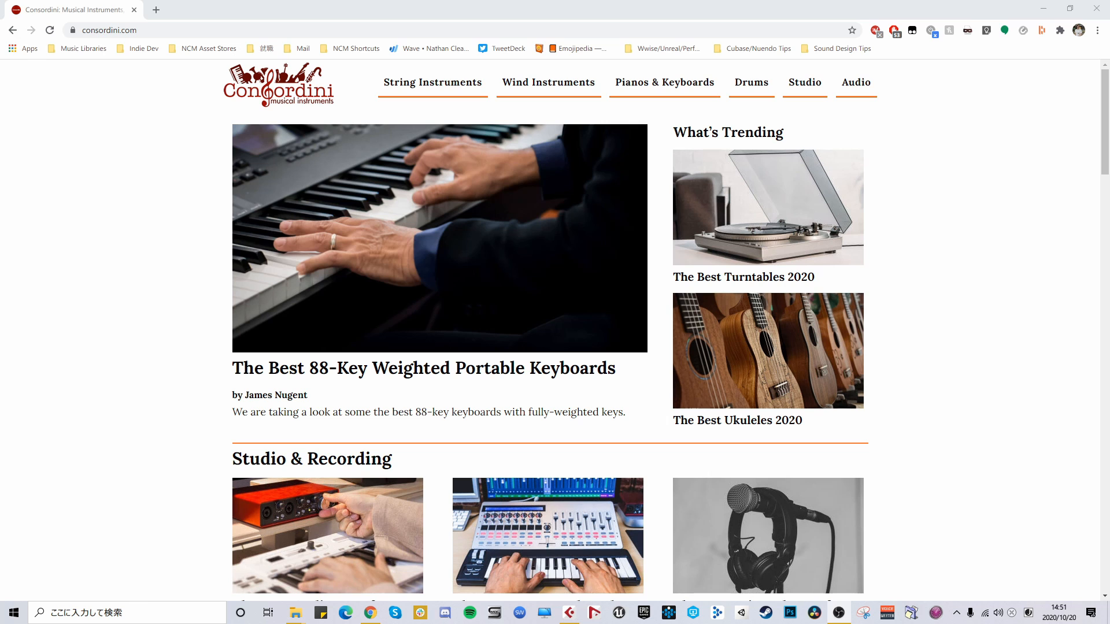
Look over the featured and Studio & Recording articles on the Consordini homepage and return to its beginning.
scroll(912, 241, "down", 7)
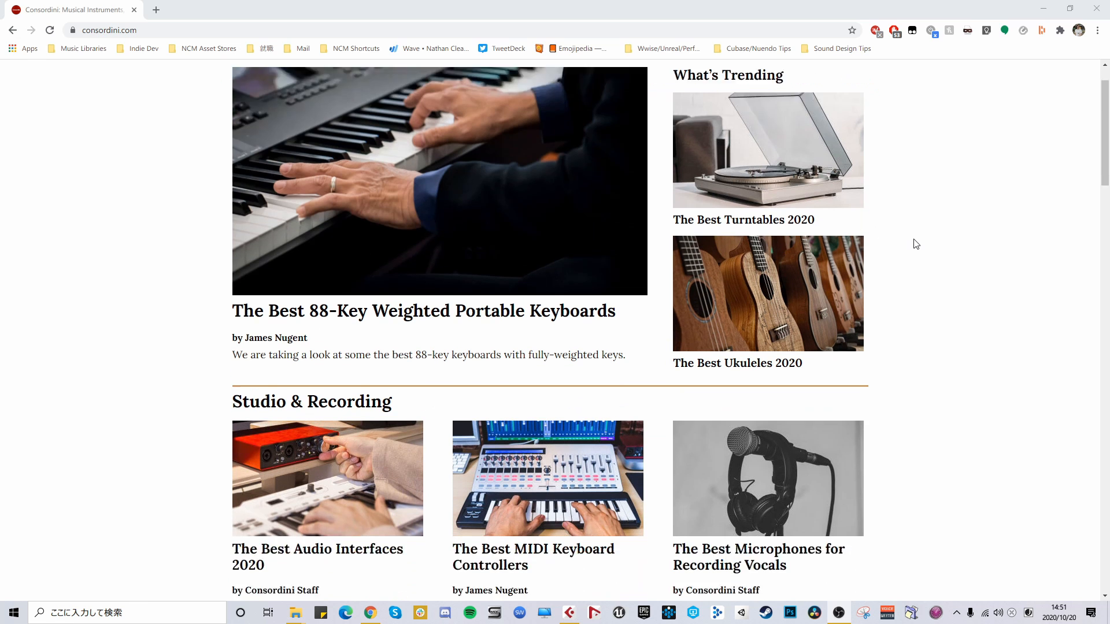
scroll(929, 287, "up", 7)
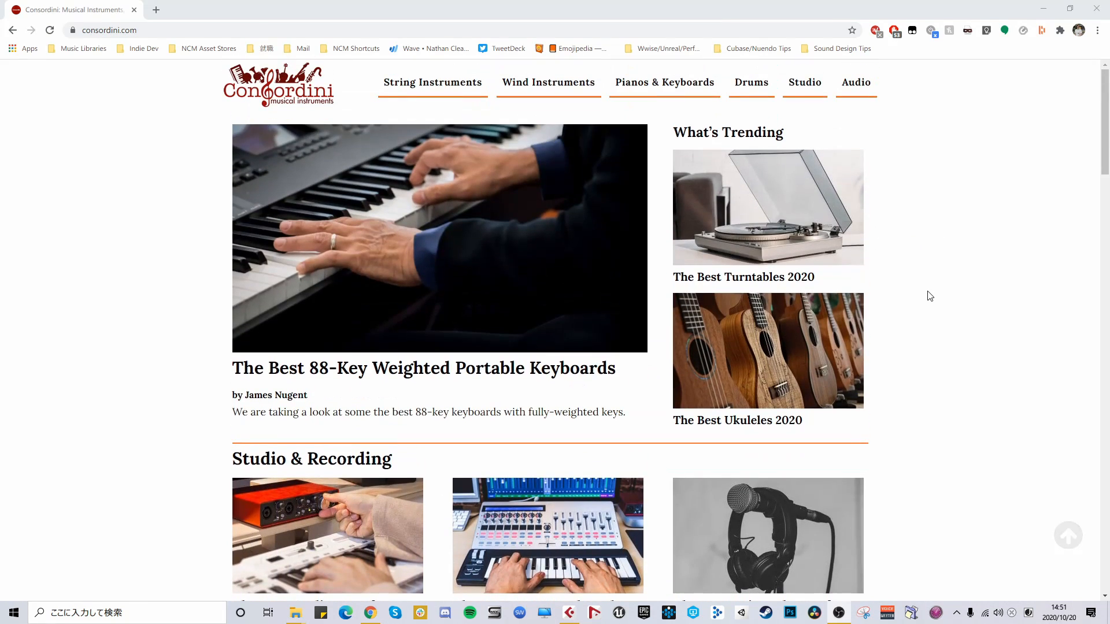